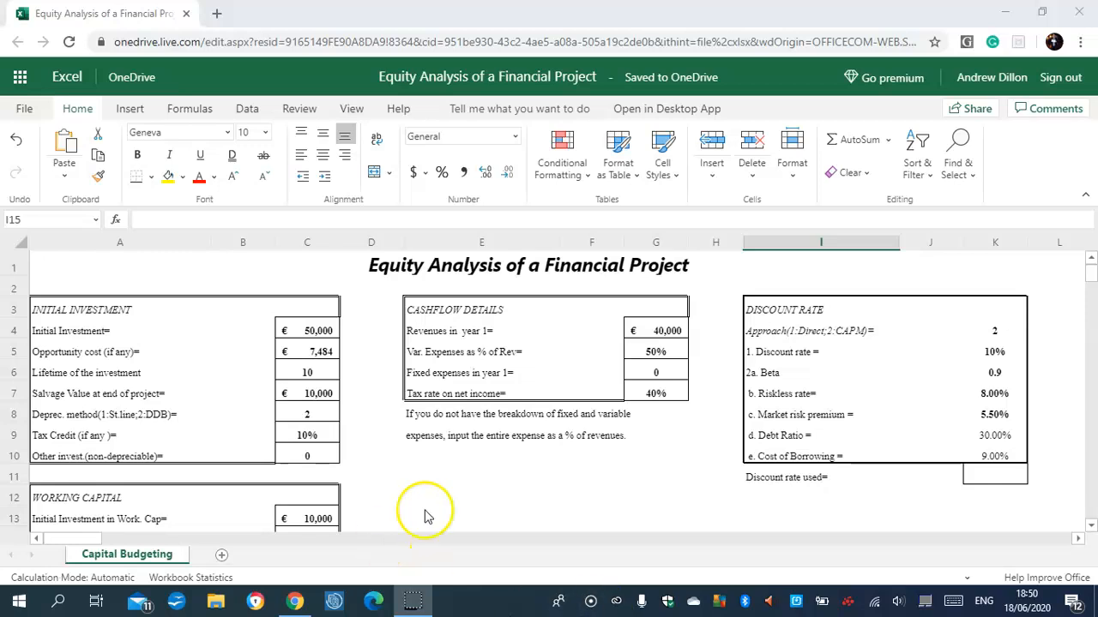
# Review the cash-flow details, working-capital inputs and discount-rate section of the capital budgeting sheet.
pyautogui.click(658, 332)
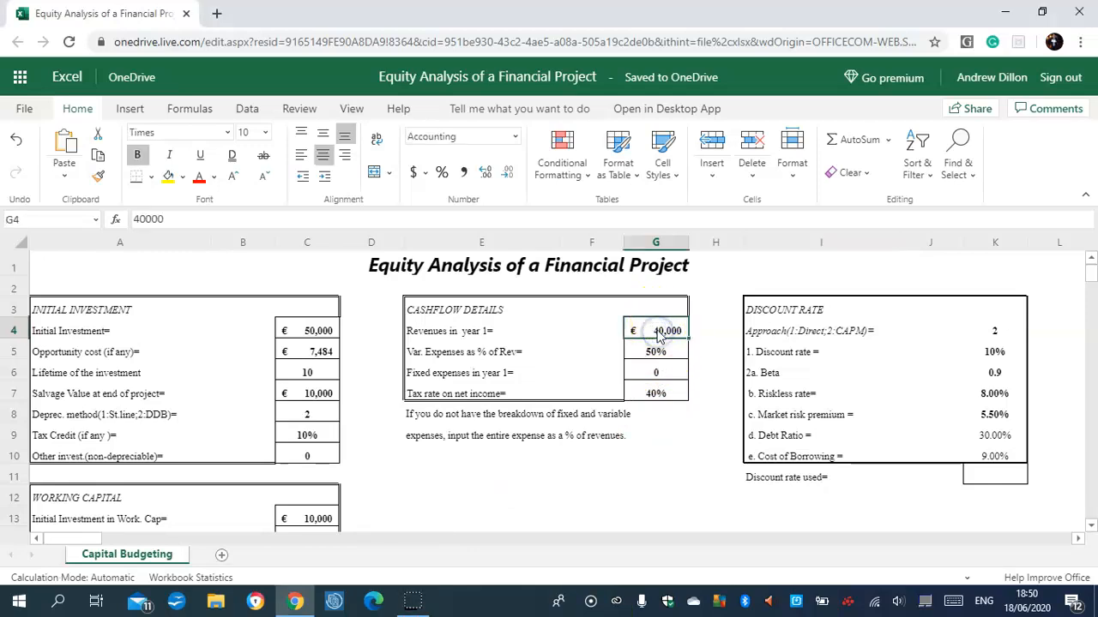
pyautogui.click(660, 354)
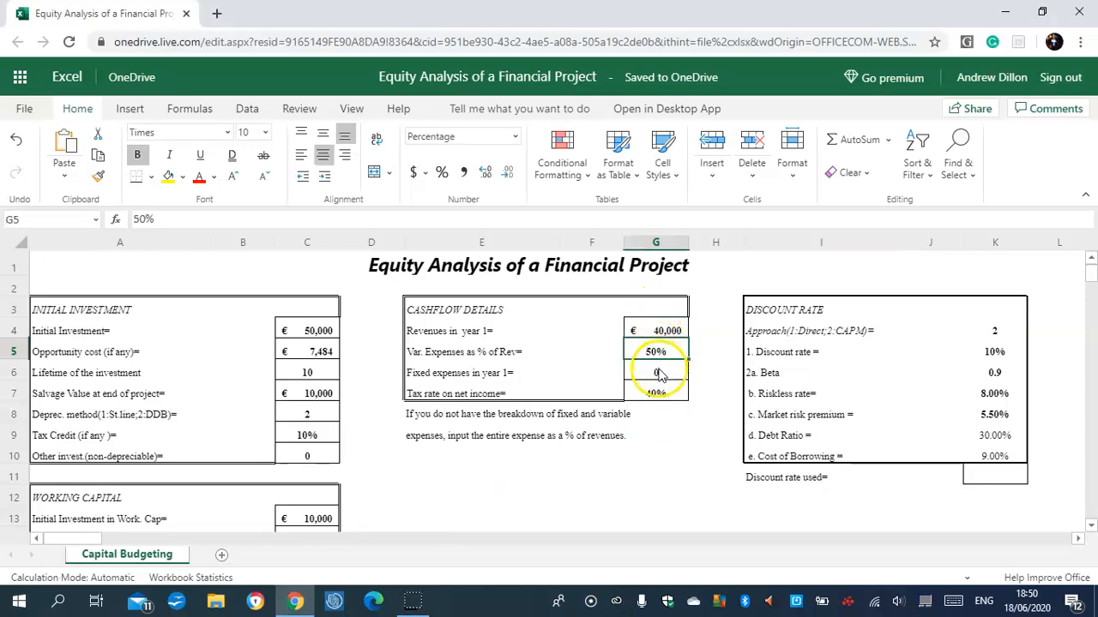
pyautogui.click(657, 373)
pyautogui.click(664, 393)
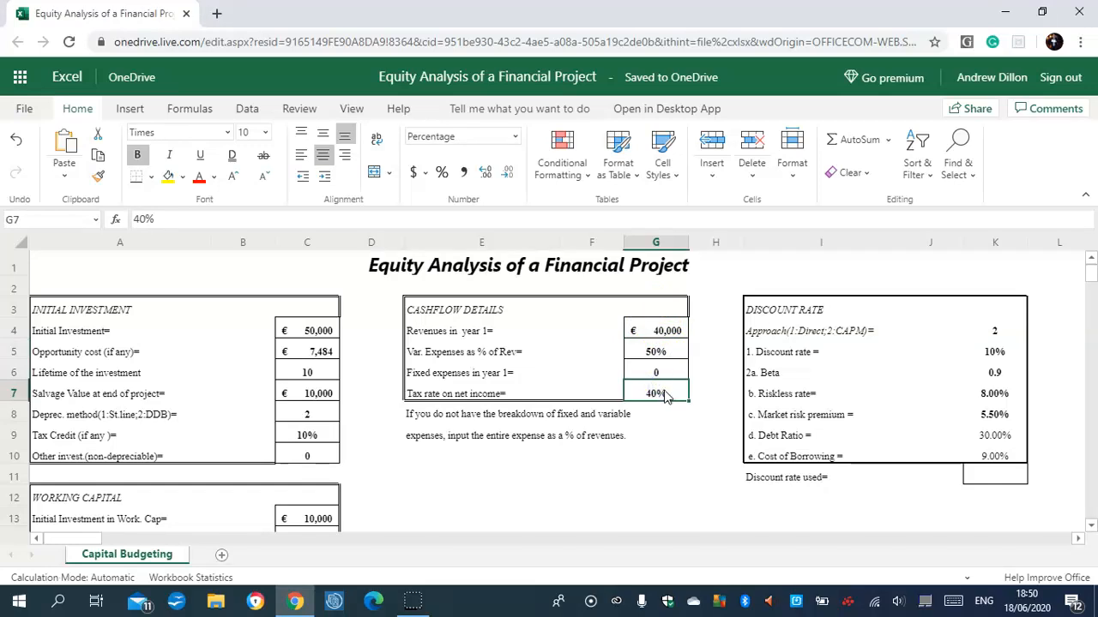
pyautogui.click(315, 519)
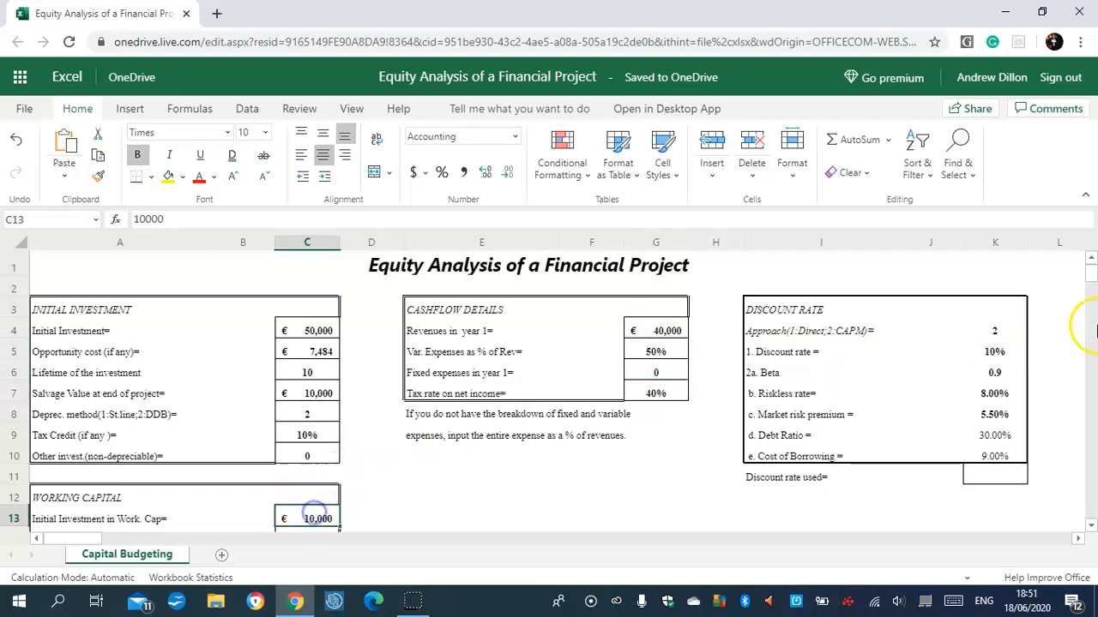
pyautogui.moveTo(1092, 271); pyautogui.dragTo(1092, 283)
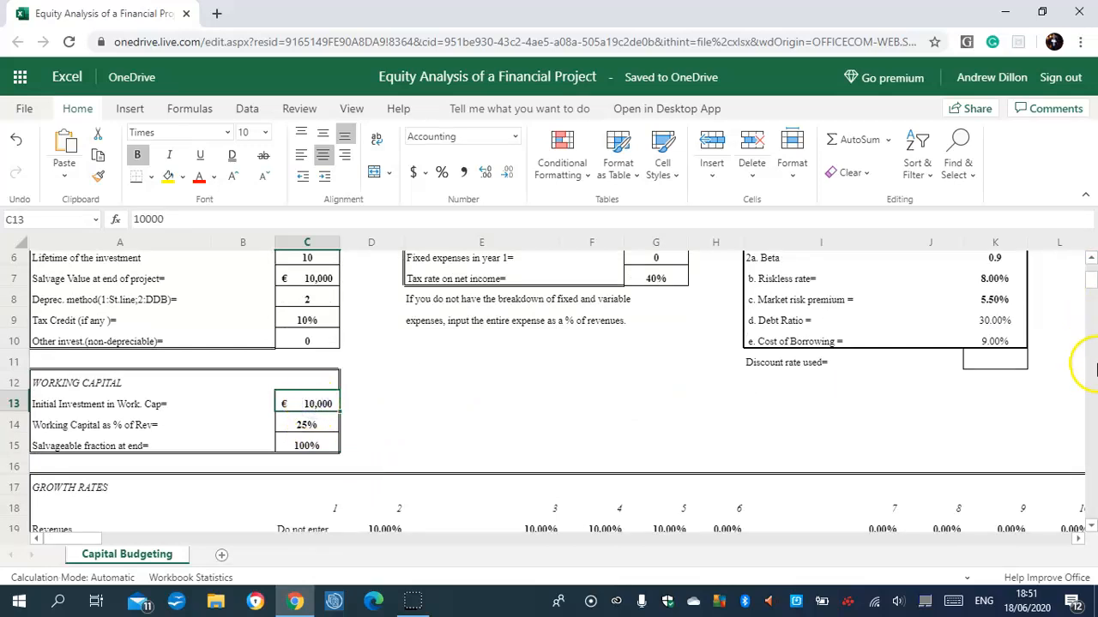
pyautogui.moveTo(1091, 279); pyautogui.dragTo(1092, 266)
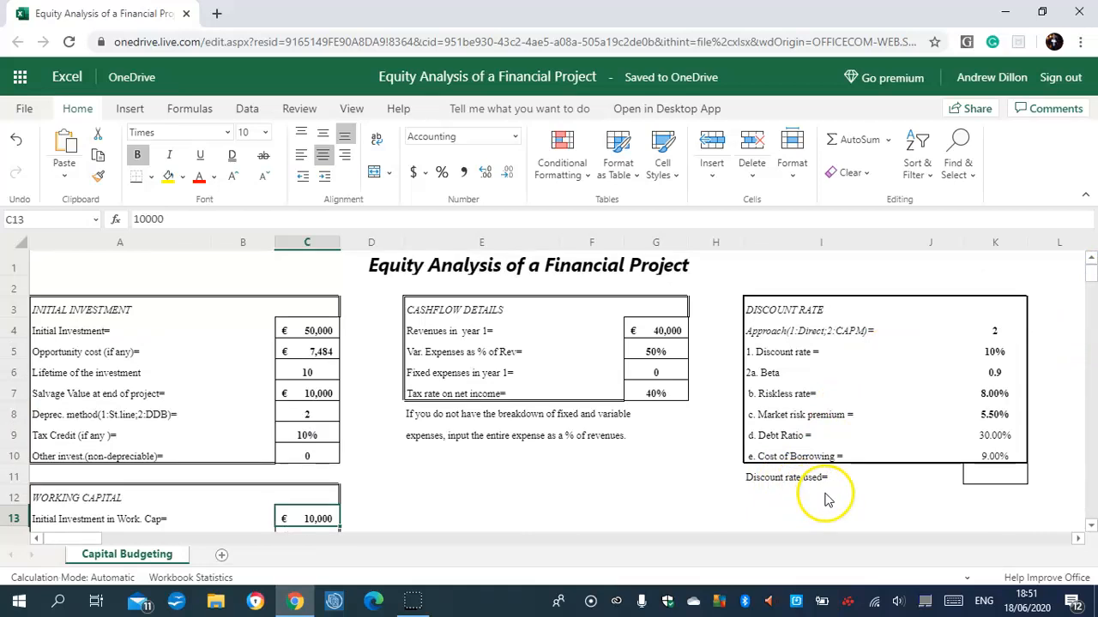
pyautogui.click(992, 479)
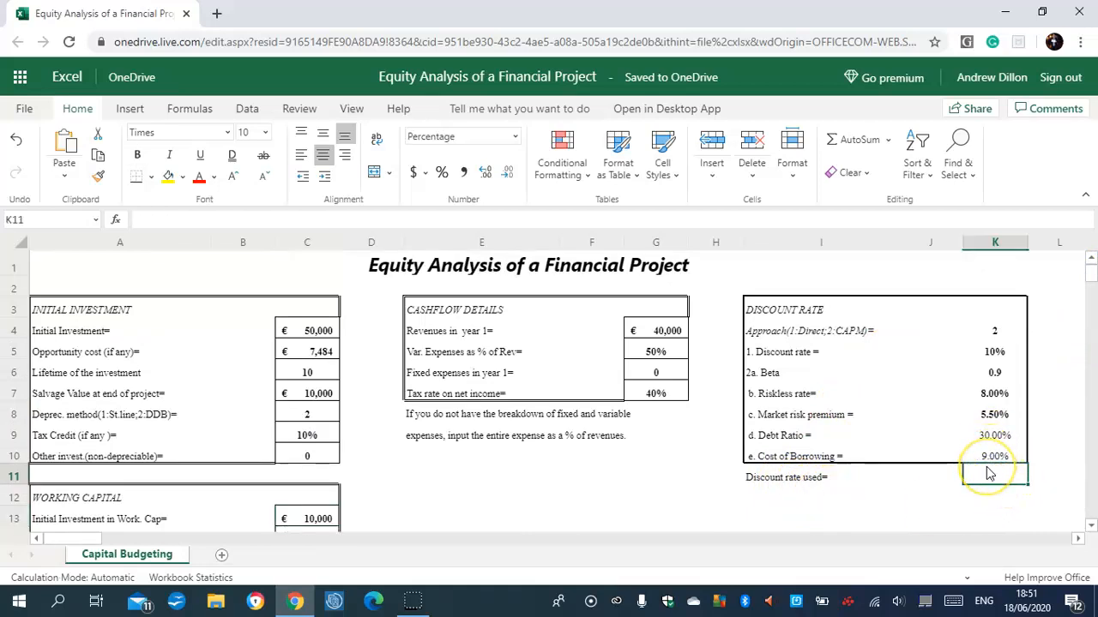
pyautogui.click(785, 351)
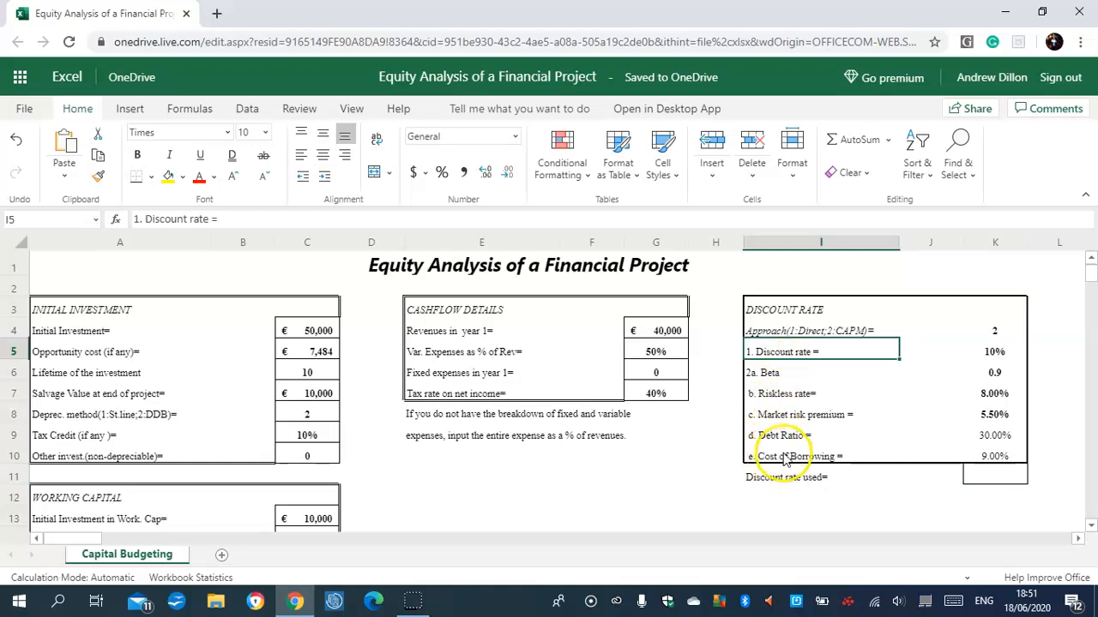
# Begin an IF formula in K11 for the discount rate used, testing K4=1 and returning K5 when true.
pyautogui.click(984, 468)
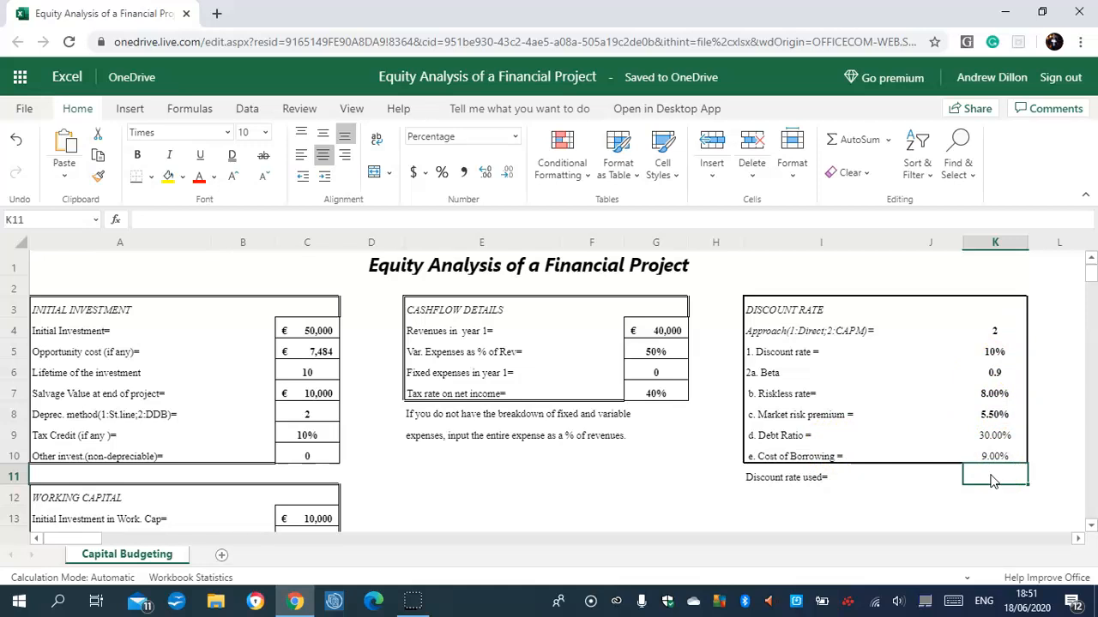
pyautogui.write('=if')
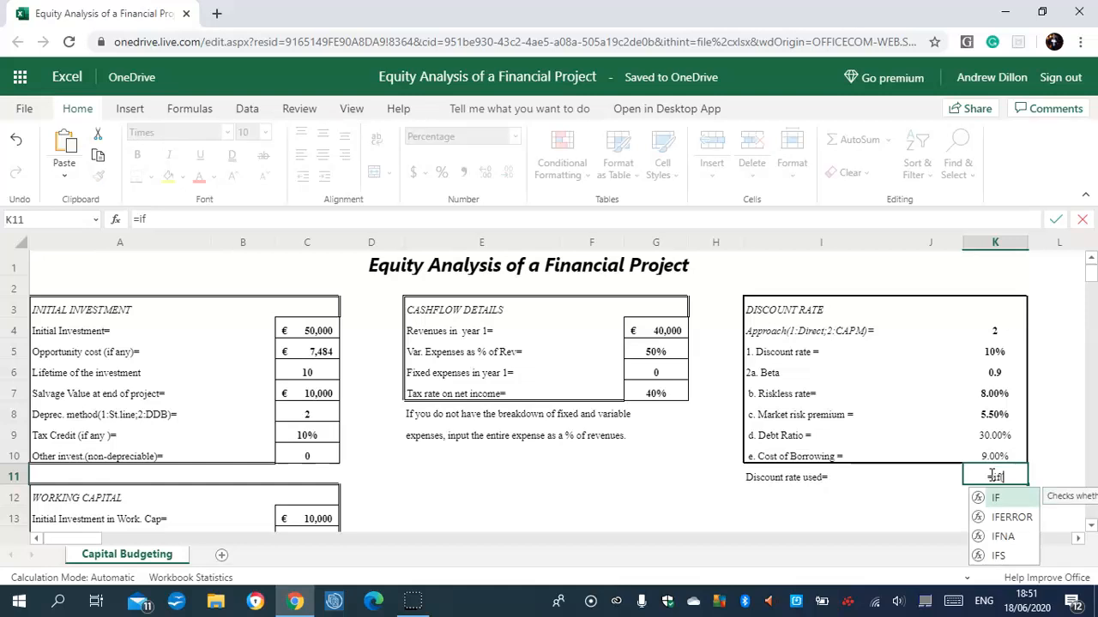
pyautogui.write('(k4')
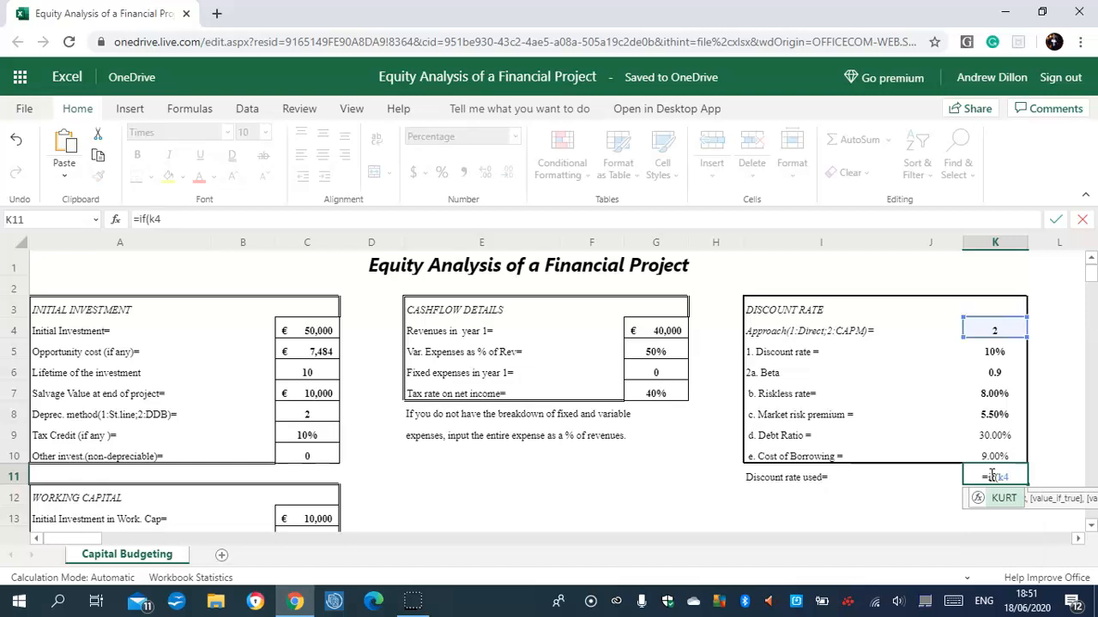
pyautogui.write('=1')
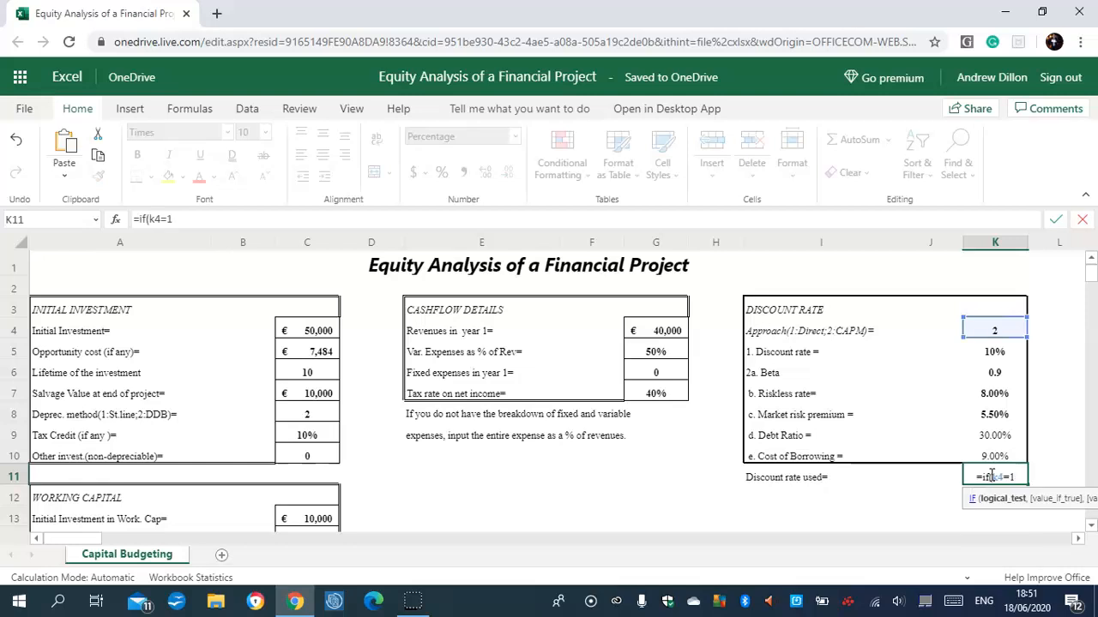
pyautogui.write(',k5')
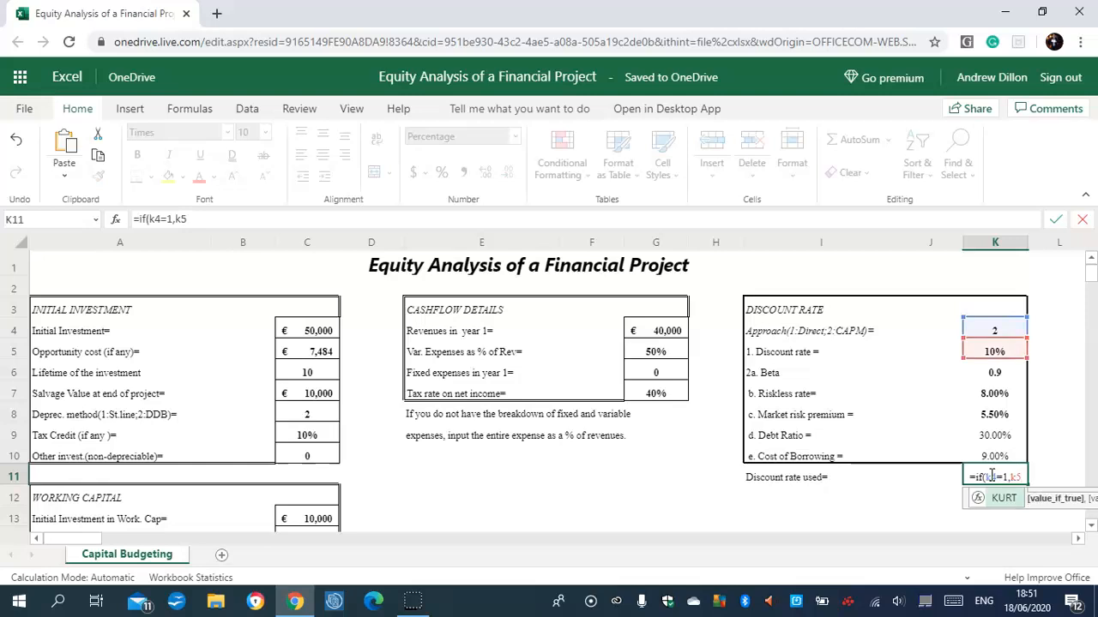
pyautogui.write(',(k7')
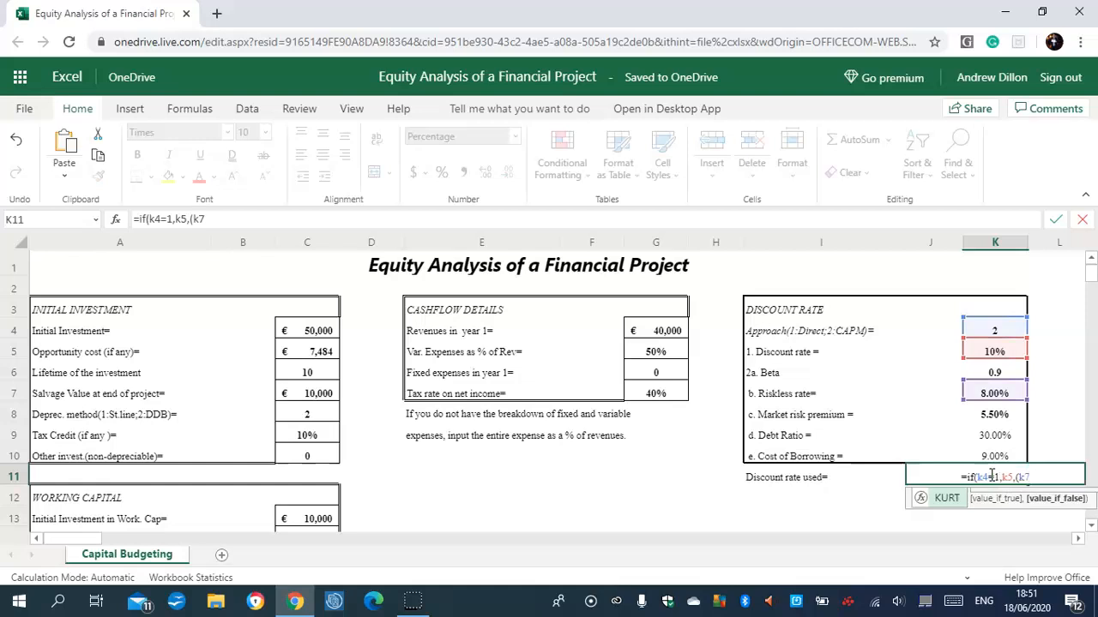
pyautogui.write('-')
pyautogui.write('k6')
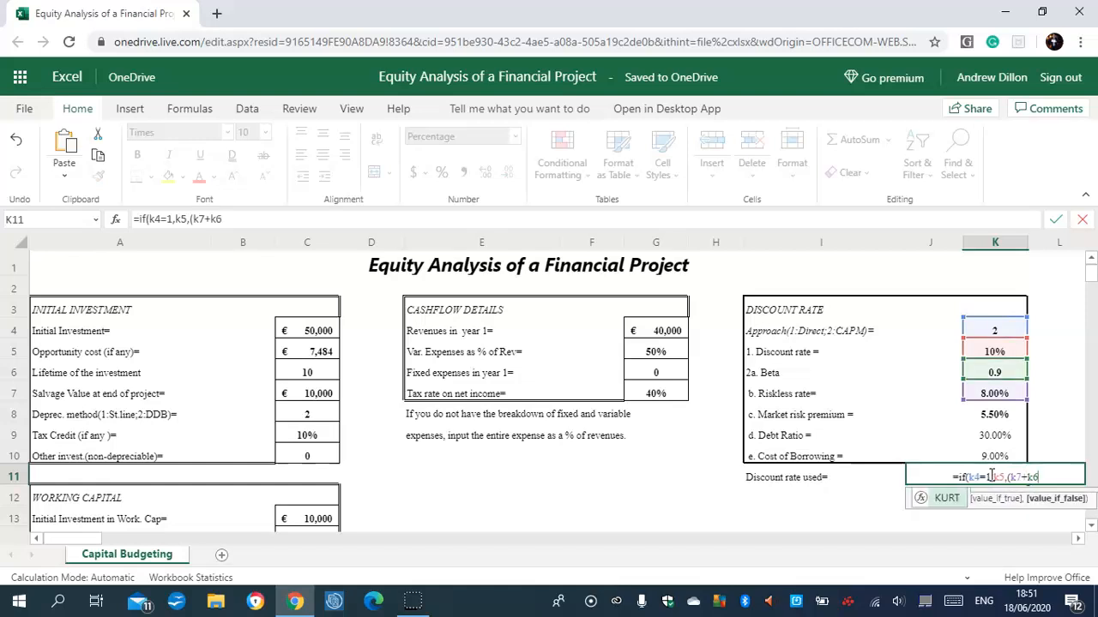
pyautogui.write('*')
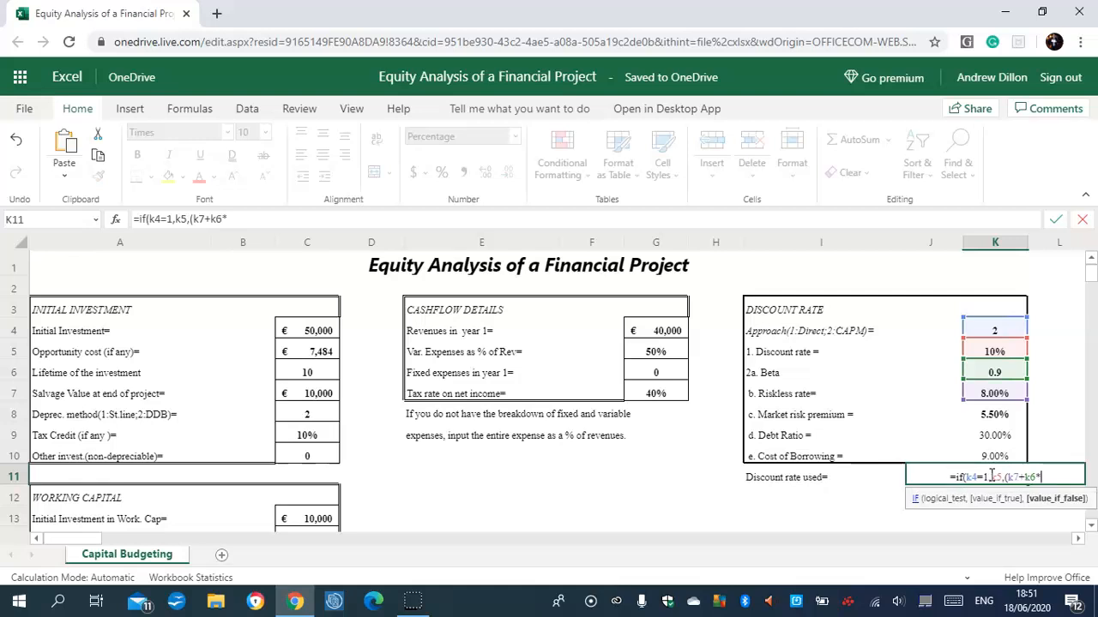
pyautogui.write('k8')
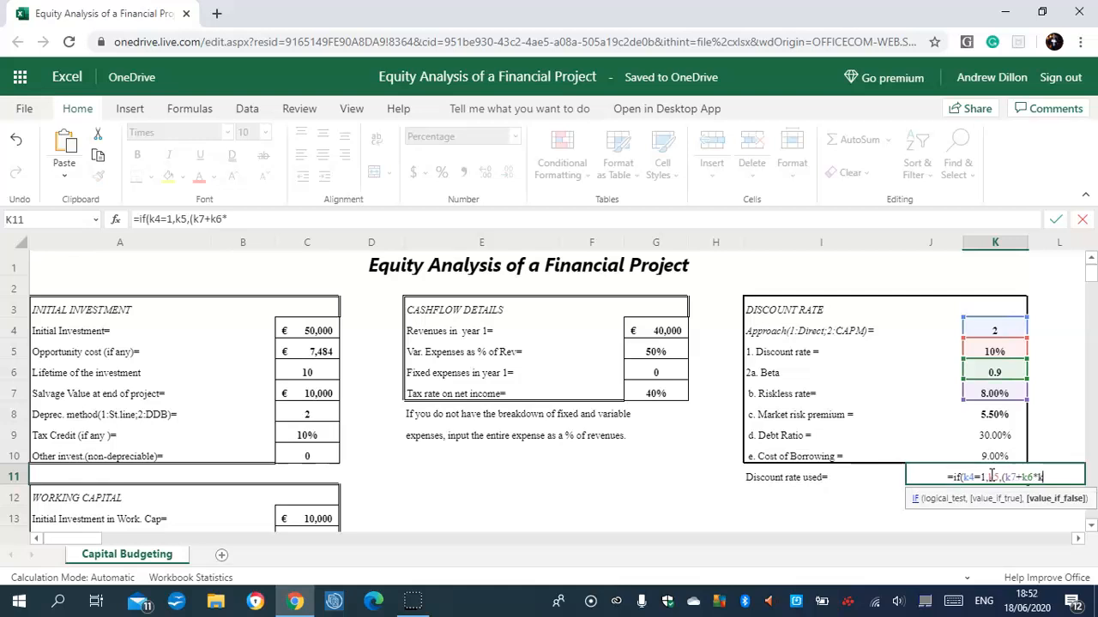
pyautogui.write(')')
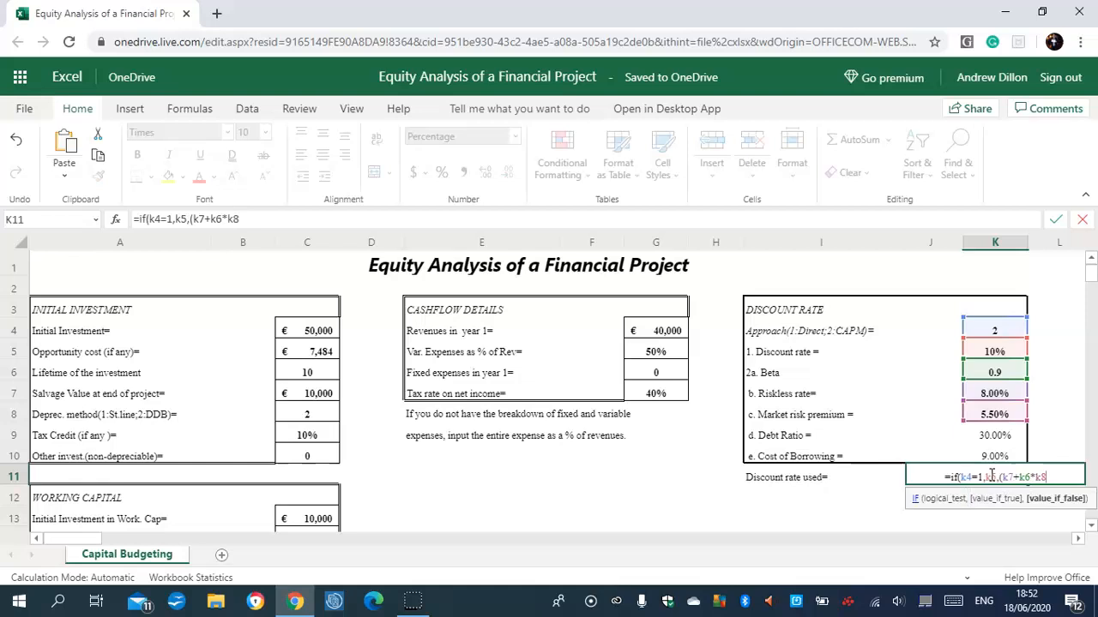
pyautogui.write('*')
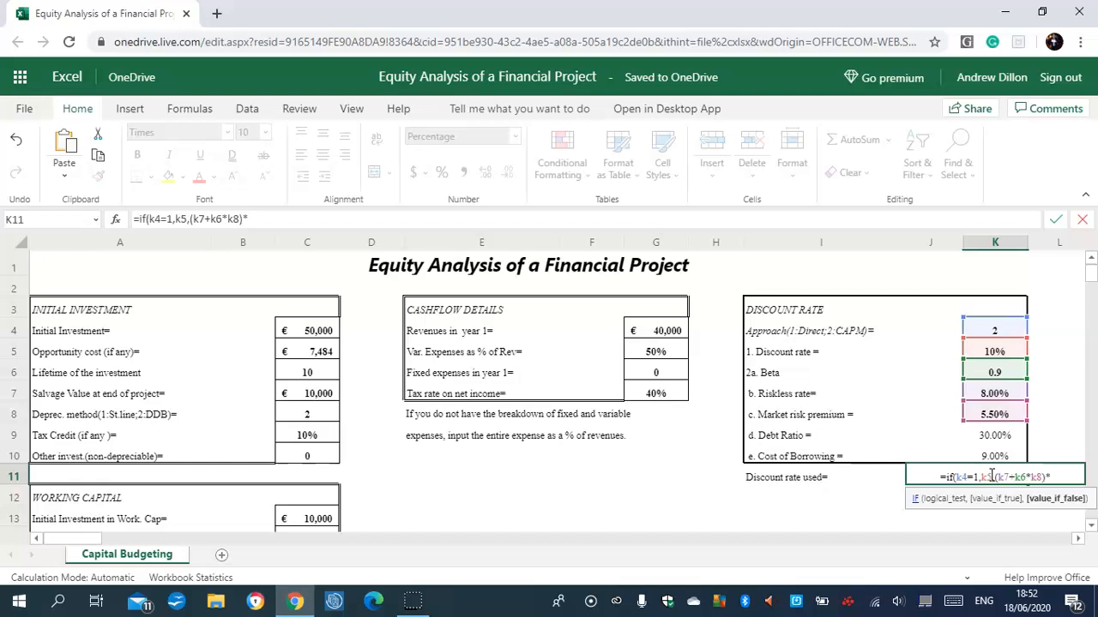
# Continue the K11 formula's false branch with the weighted cost of equity, (K7+K6*K8)*(1-K9).
pyautogui.write('(')
pyautogui.write('1')
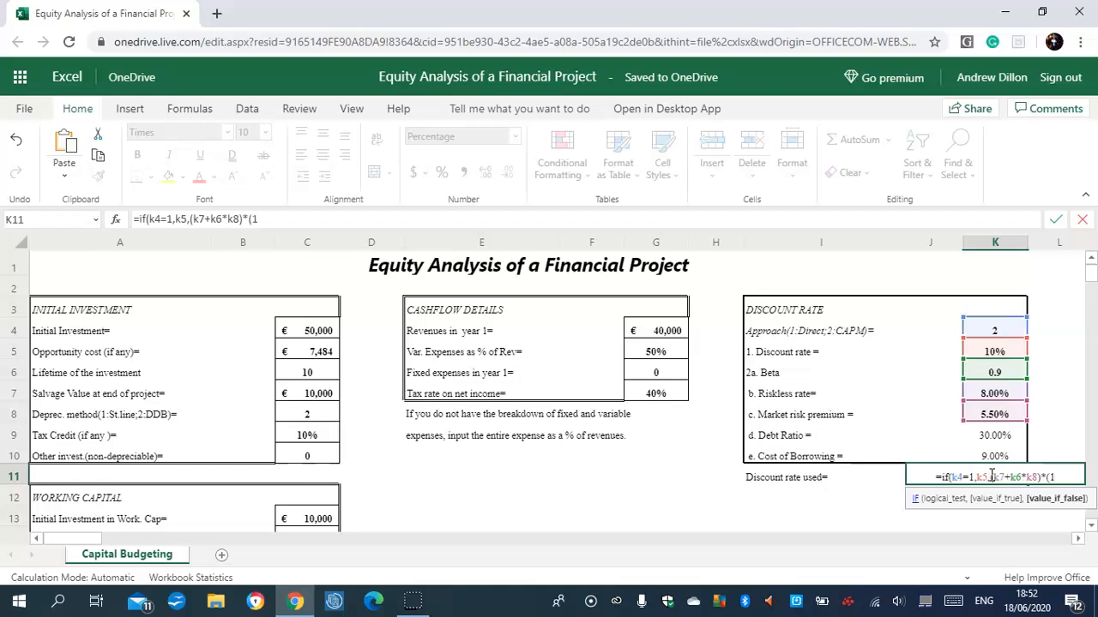
pyautogui.write('-k9')
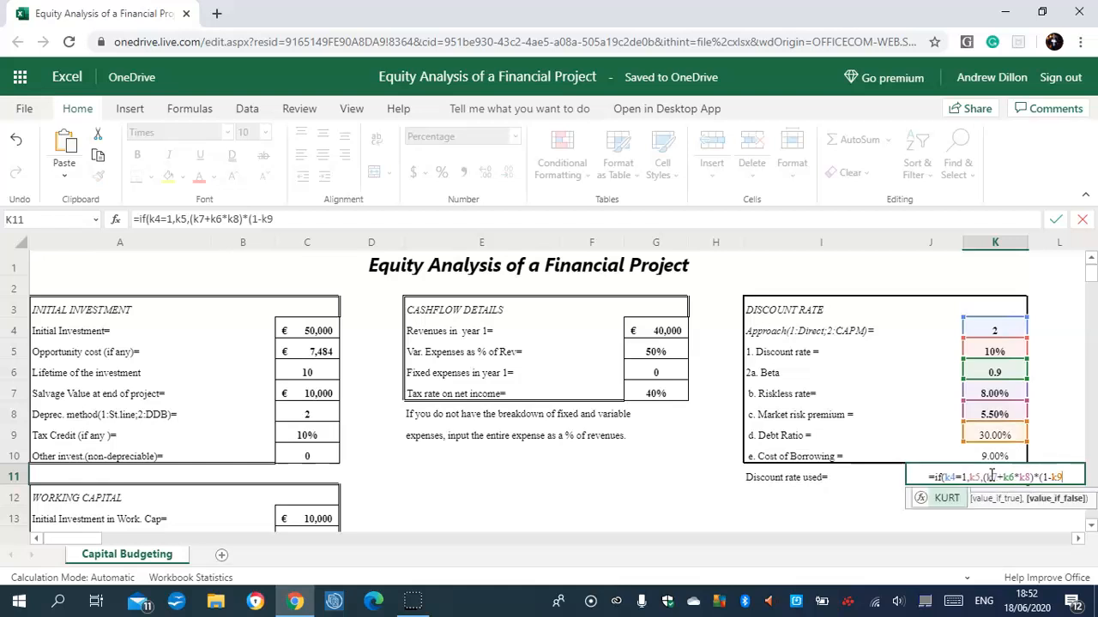
pyautogui.write(')')
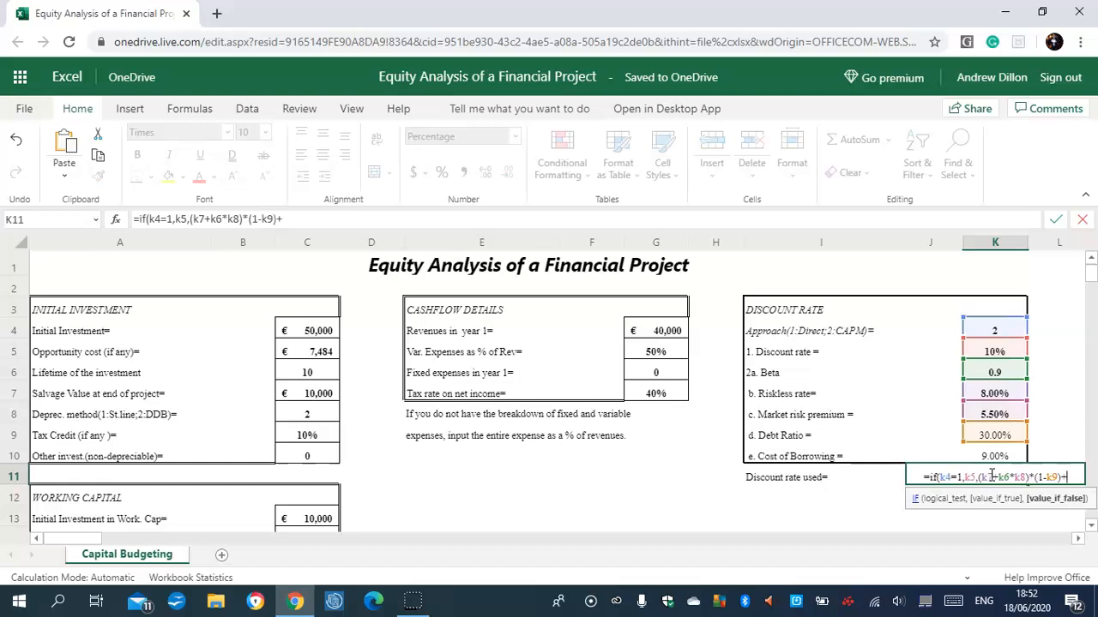
pyautogui.write('+k')
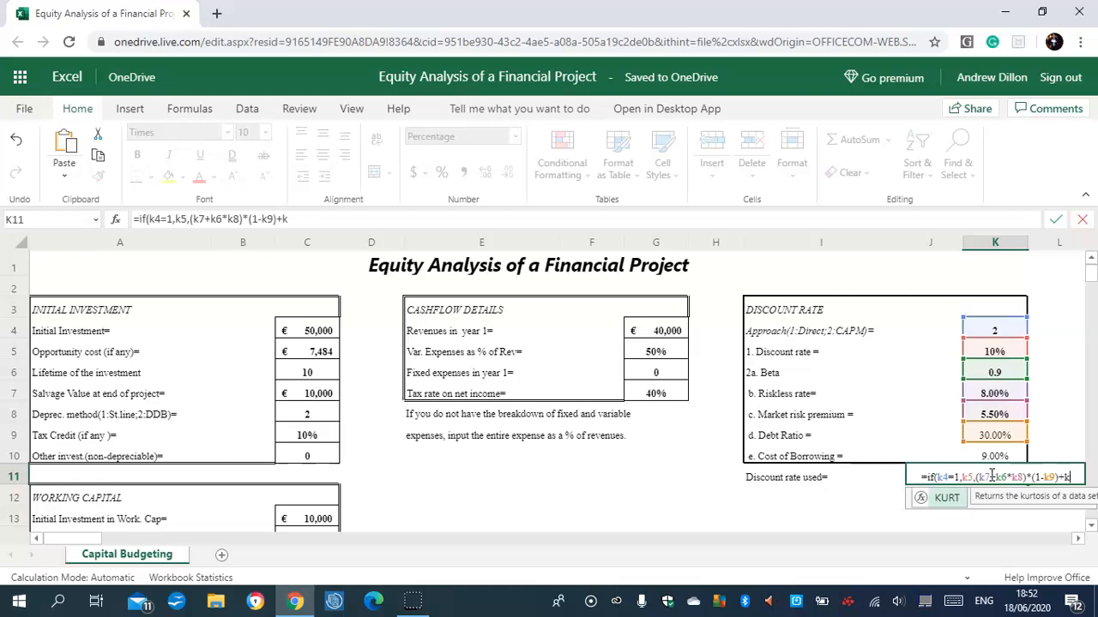
pyautogui.write('10')
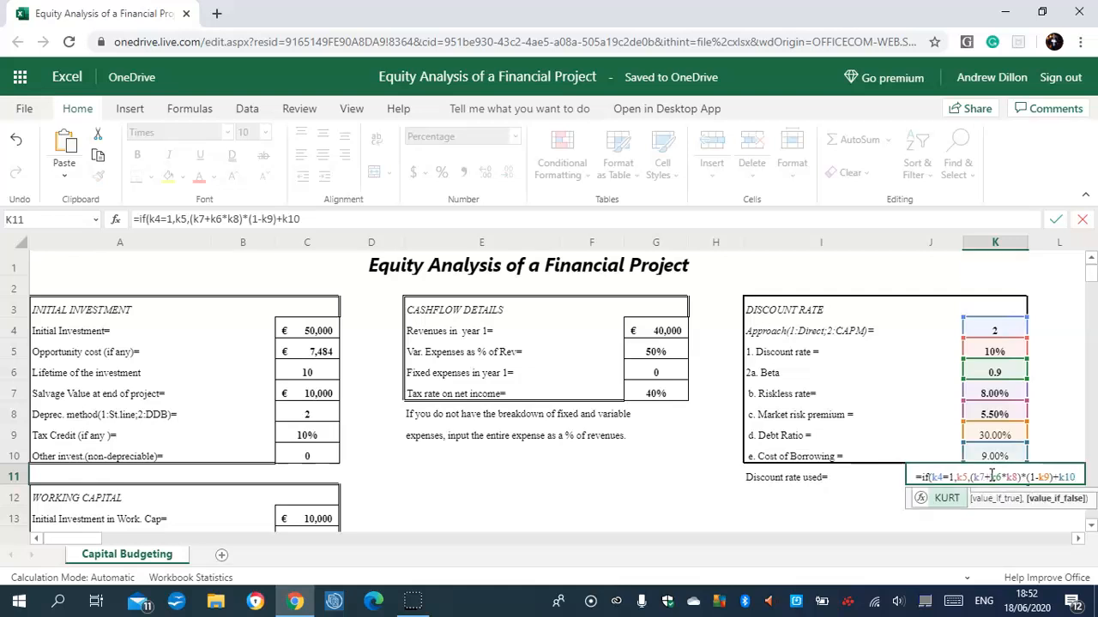
pyautogui.write('*')
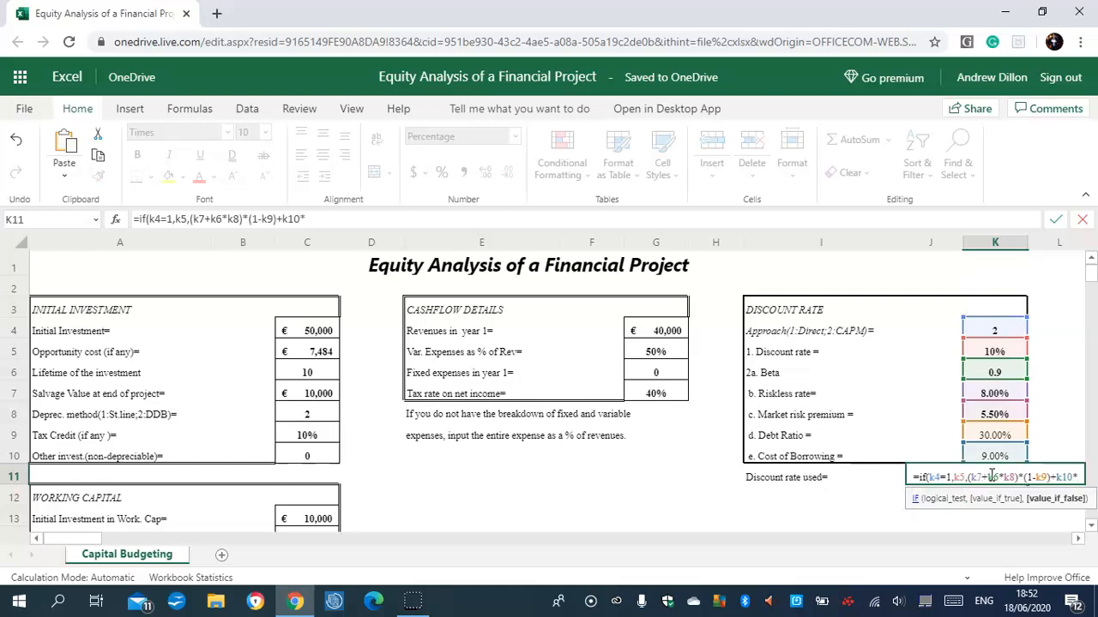
pyautogui.write('(1-')
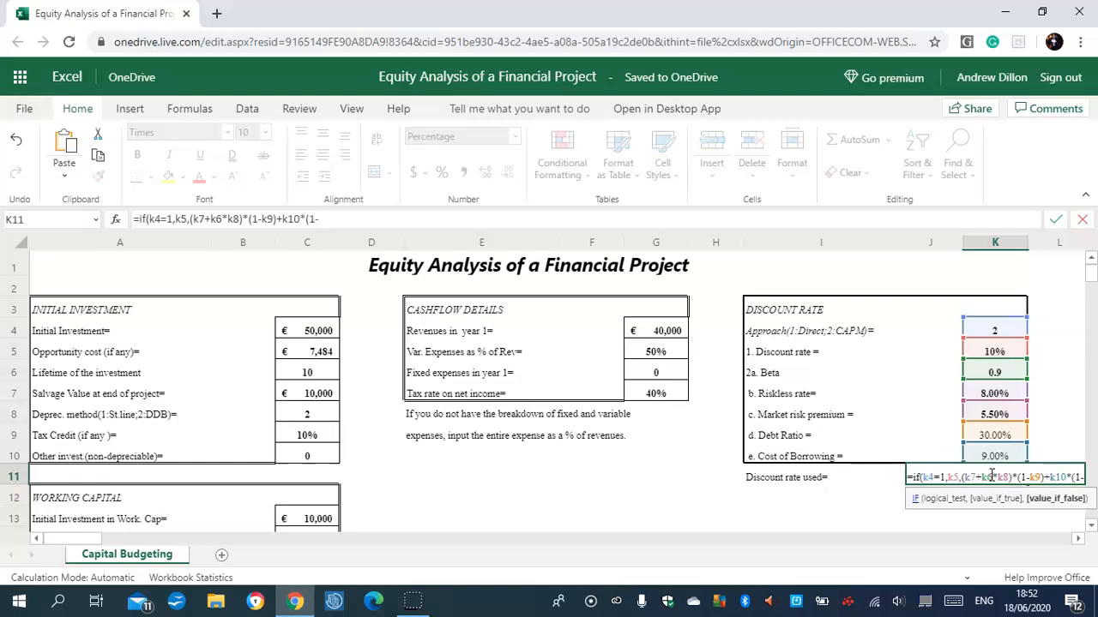
pyautogui.write('g7')
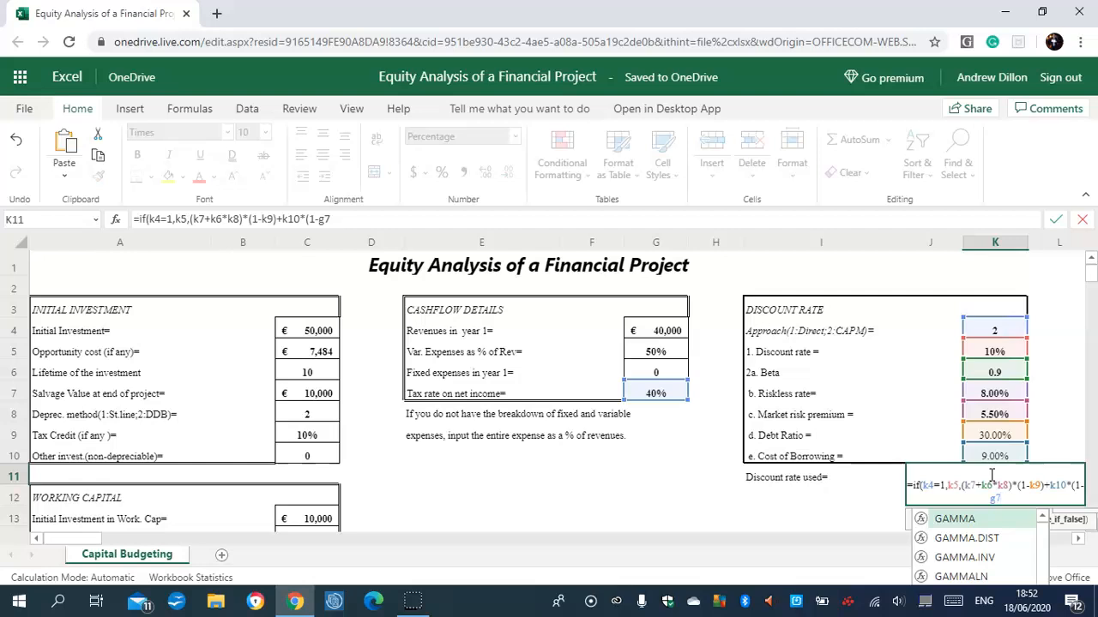
# Complete the K11 formula by adding the weighted after-tax cost of debt, +K10*(1-G7)*K9), and check the entered cell.
pyautogui.write(')')
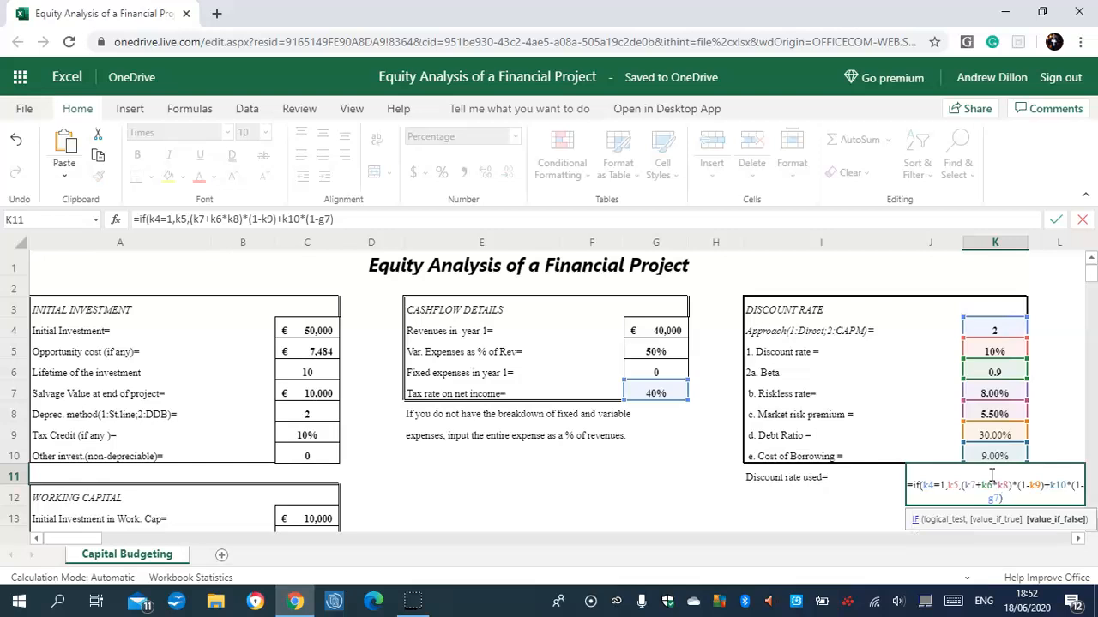
pyautogui.write('*k9)')
pyautogui.press('Return')
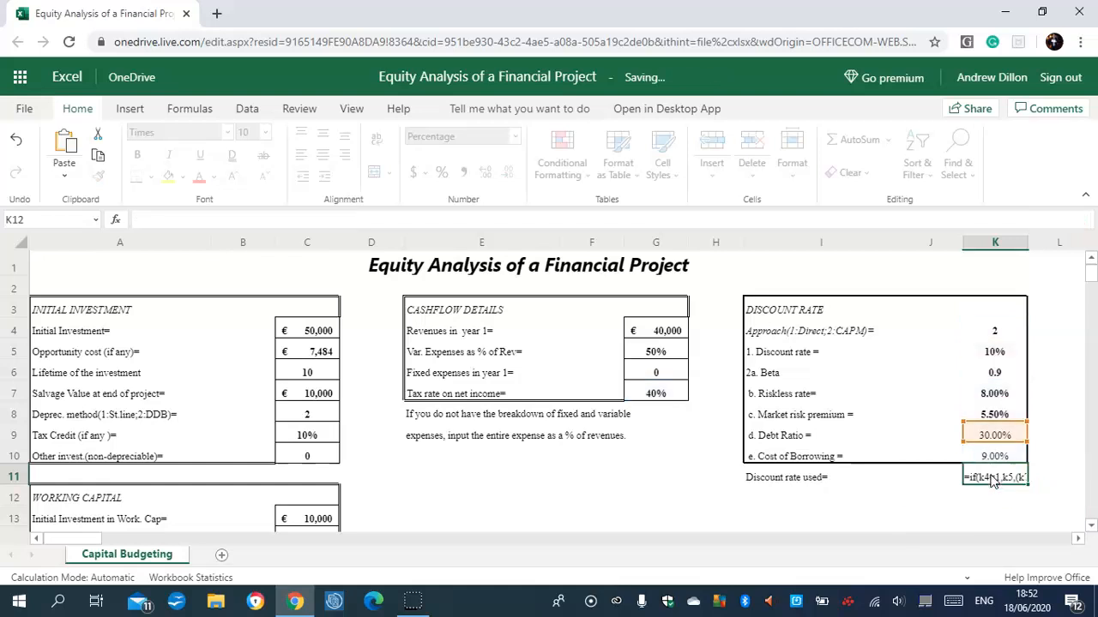
pyautogui.click(995, 456)
pyautogui.click(995, 477)
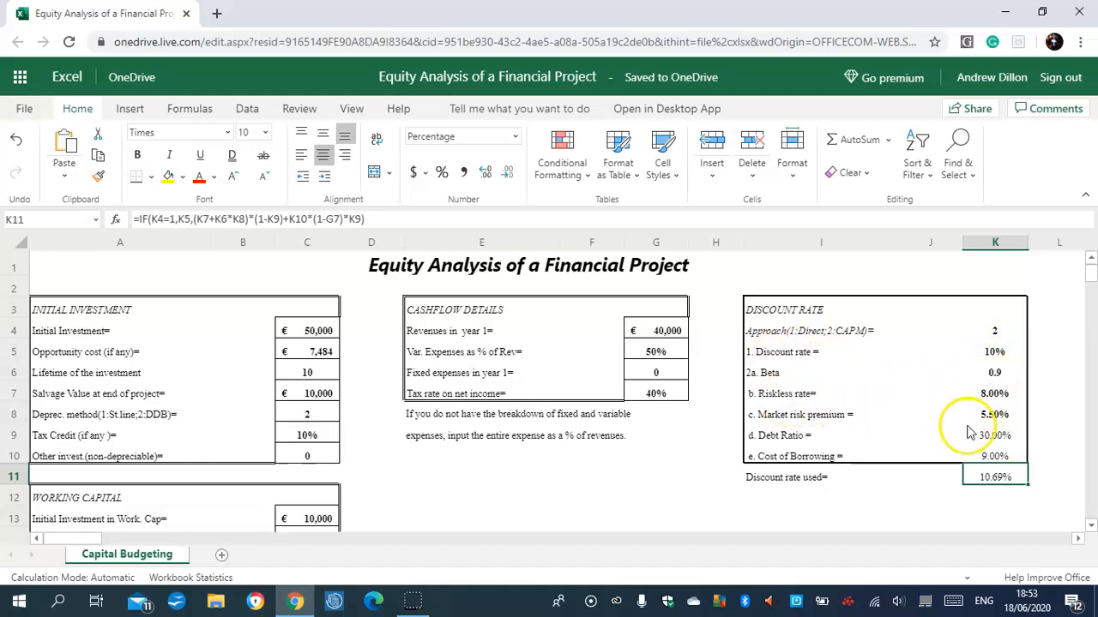
# Set the riskless rate in K7 to 5% and check the recalculated discount rate in K11.
pyautogui.click(994, 396)
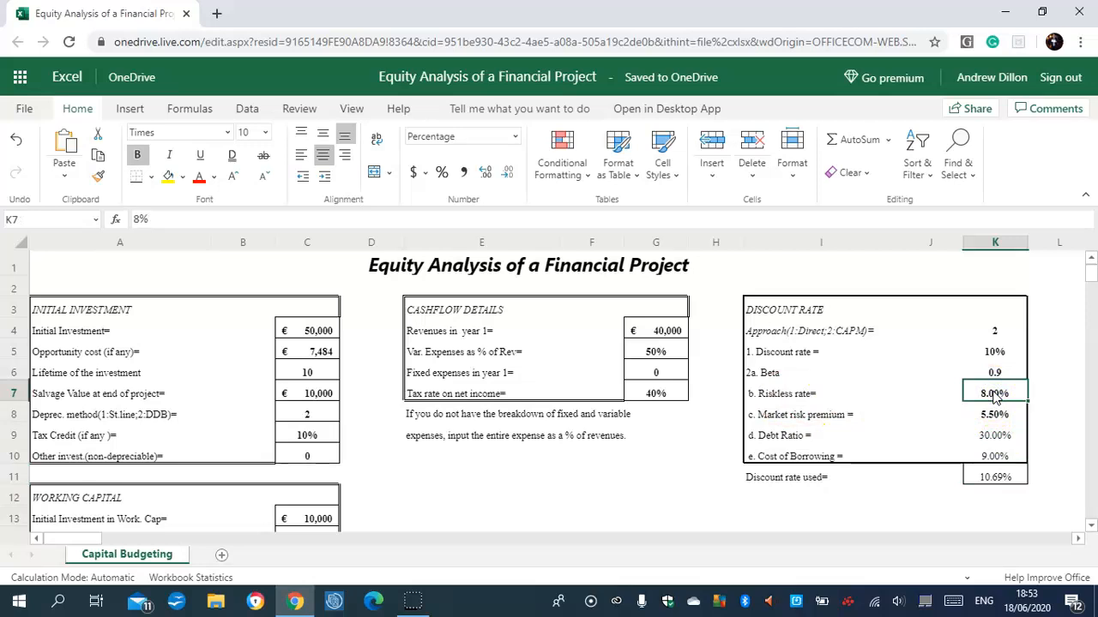
pyautogui.write('5%')
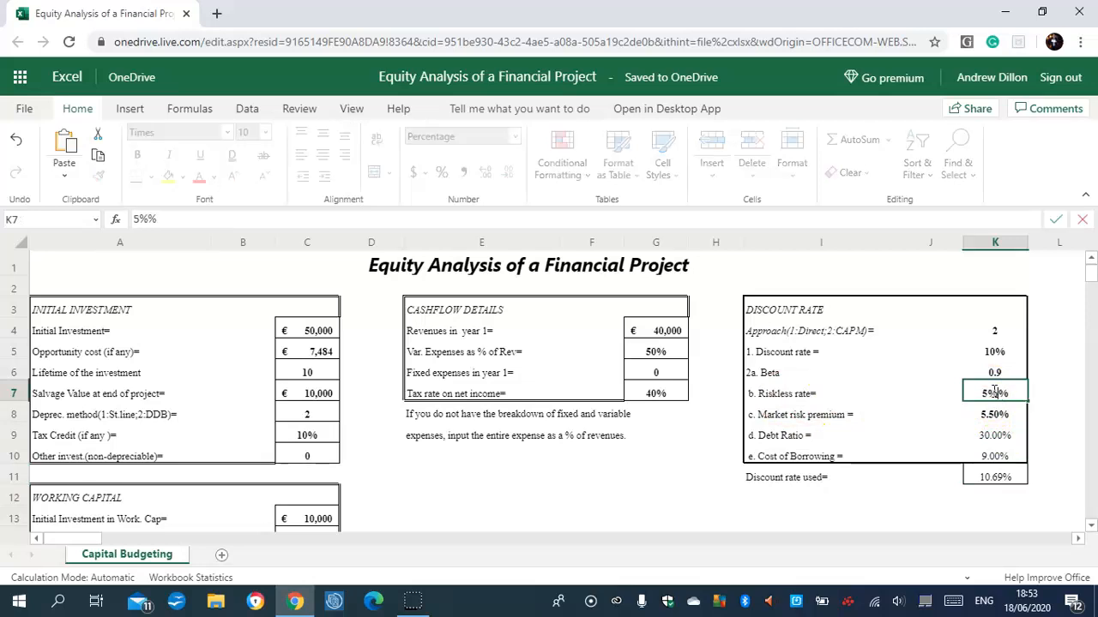
pyautogui.press('Return')
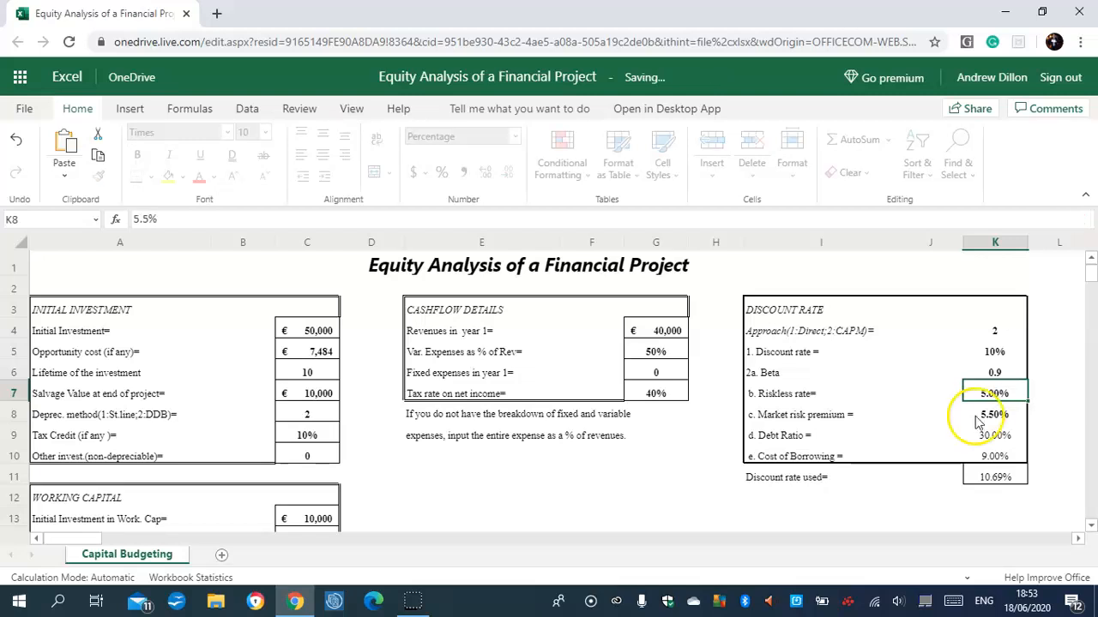
pyautogui.click(990, 479)
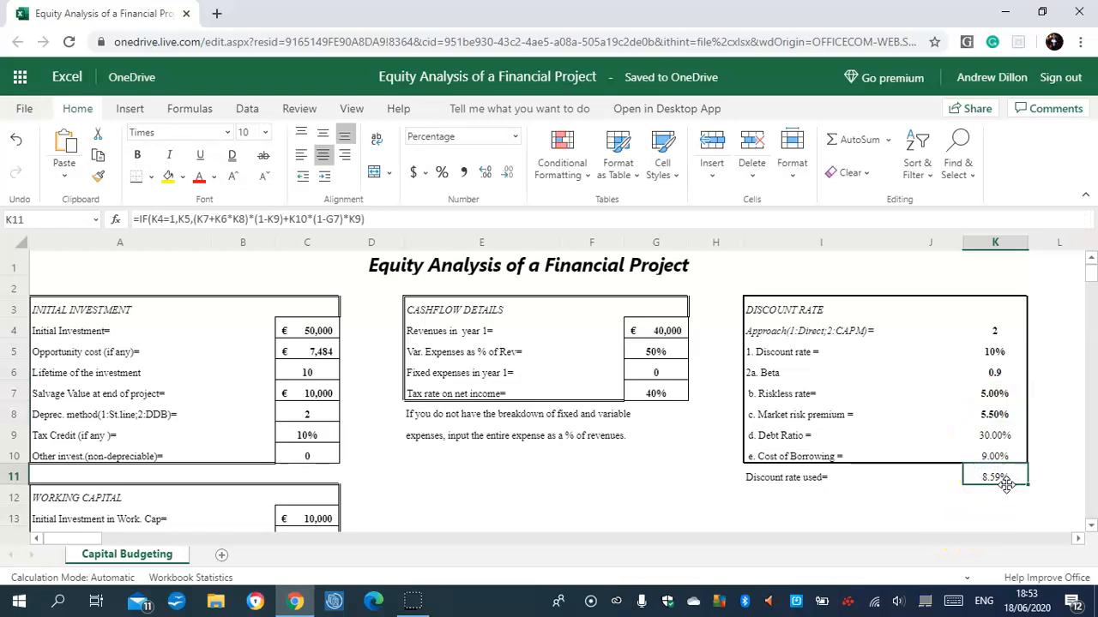
# Set the debt ratio in K9 to 40% and check the recalculated discount rate in K11.
pyautogui.click(1007, 437)
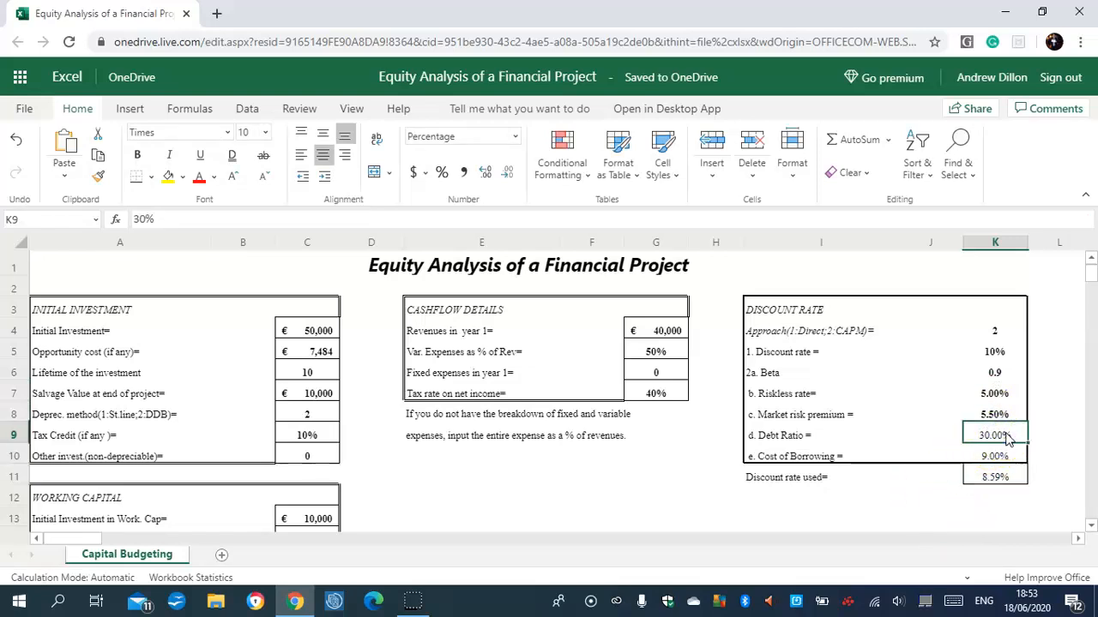
pyautogui.write('40')
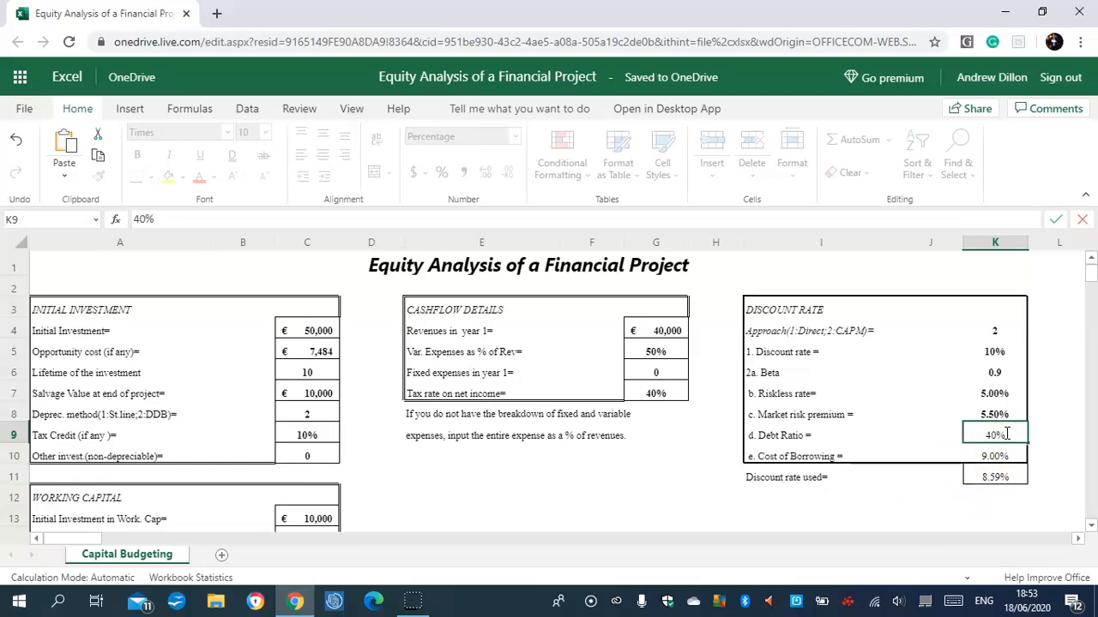
pyautogui.press('Return')
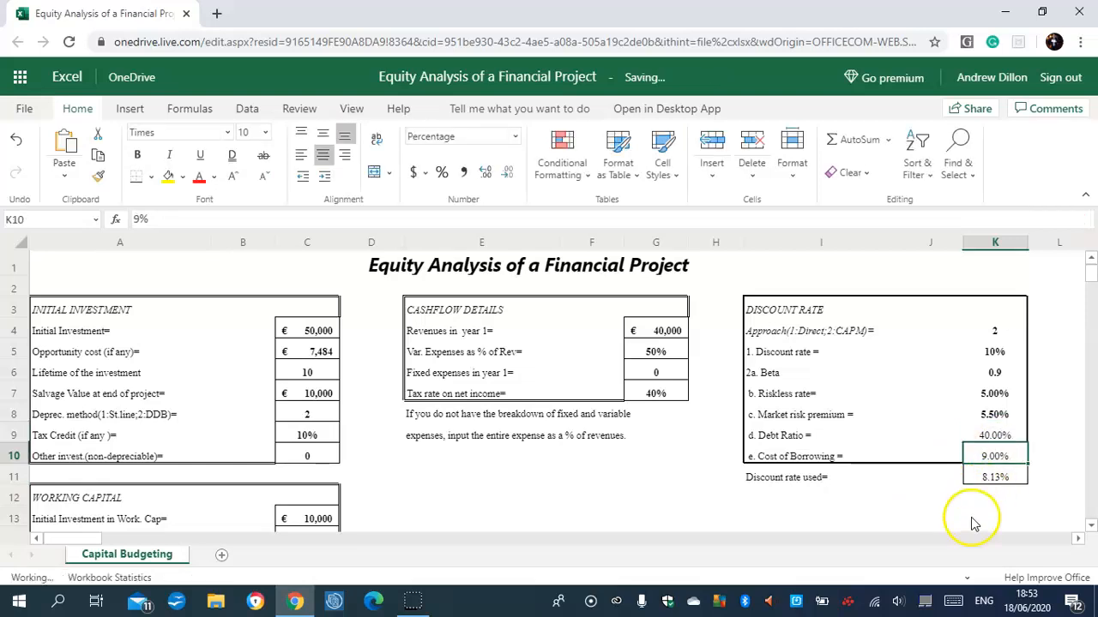
pyautogui.click(996, 482)
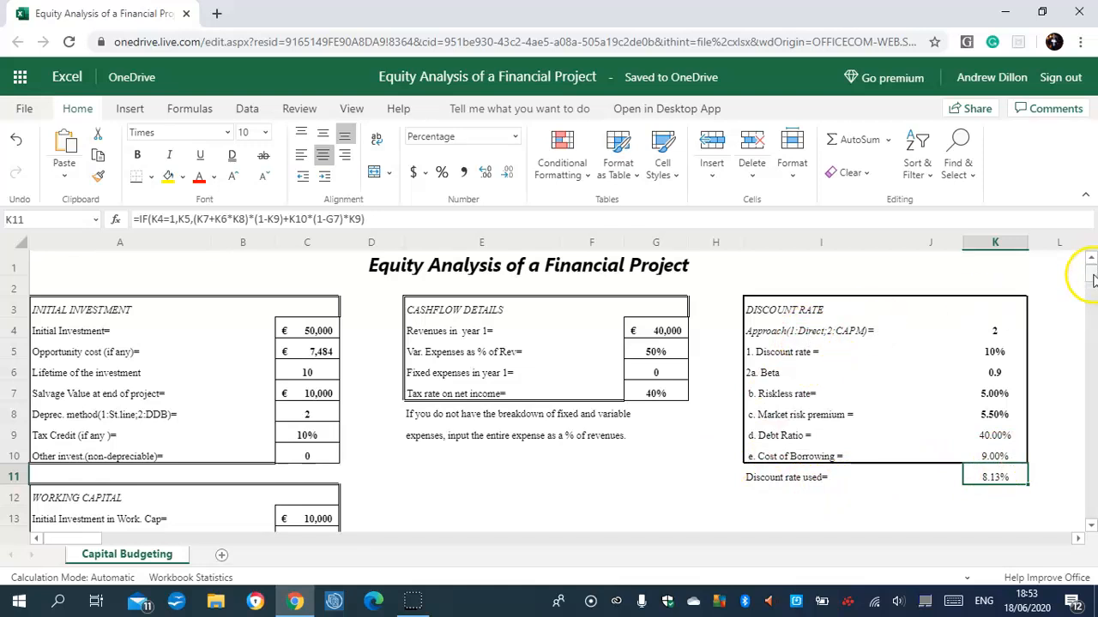
# Review the working capital inputs in C14 and C15 and the year 2 growth rates for revenues and fixed expenses.
pyautogui.moveTo(1094, 279); pyautogui.dragTo(1092, 291)
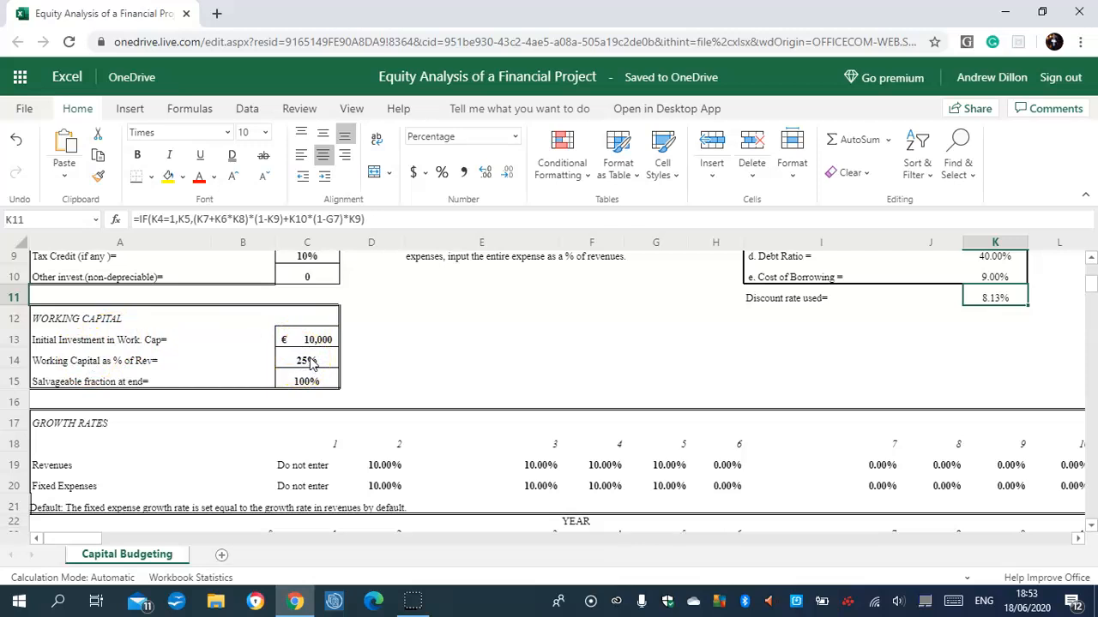
pyautogui.click(310, 362)
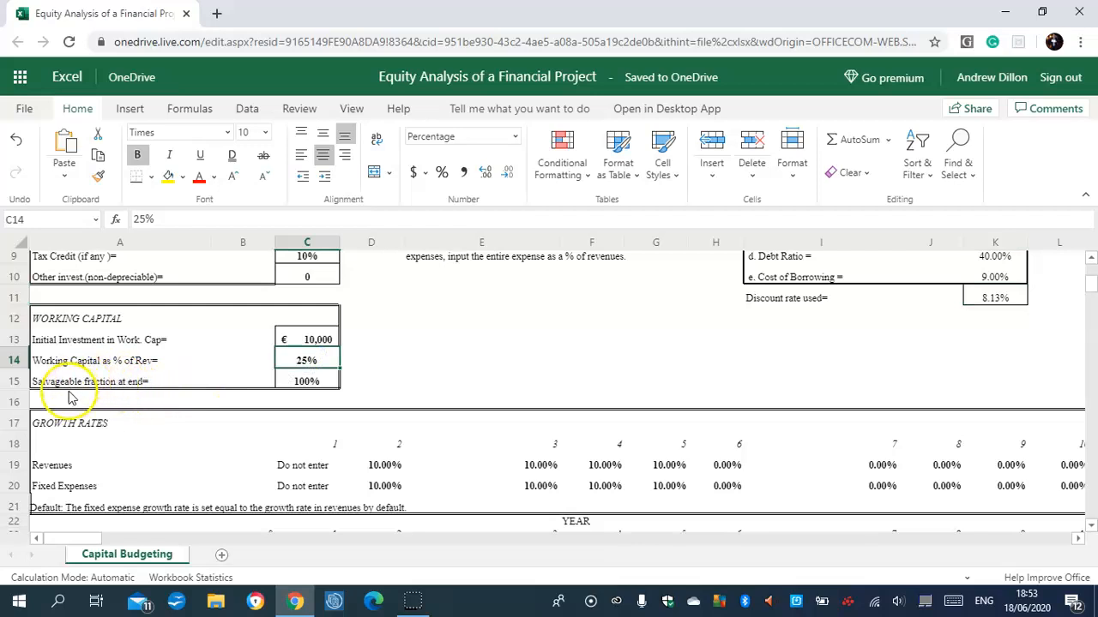
pyautogui.click(314, 381)
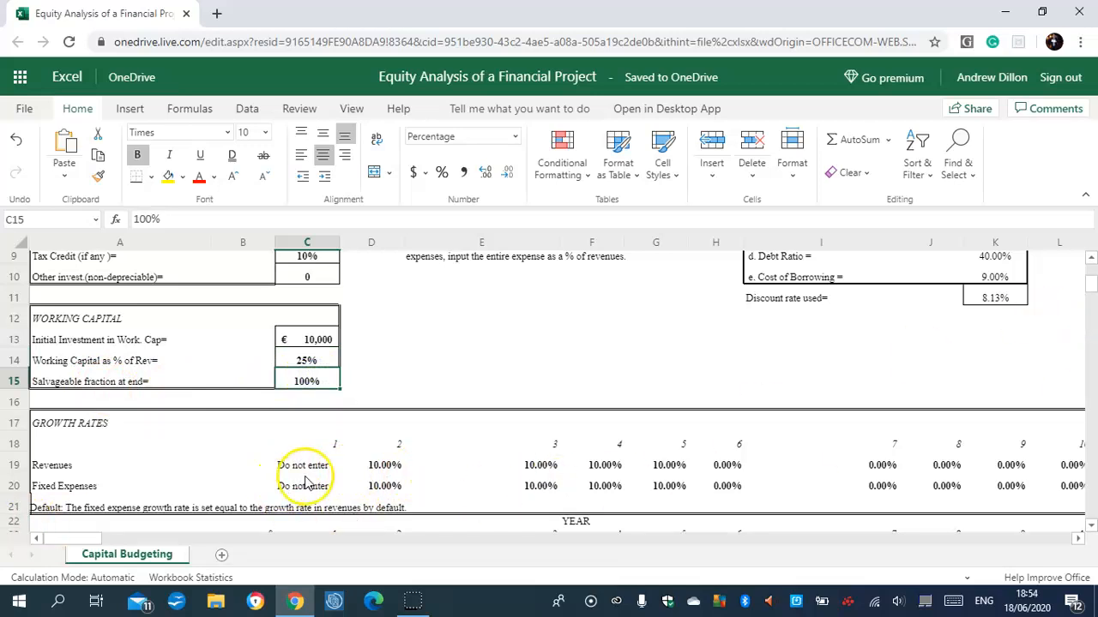
pyautogui.click(387, 467)
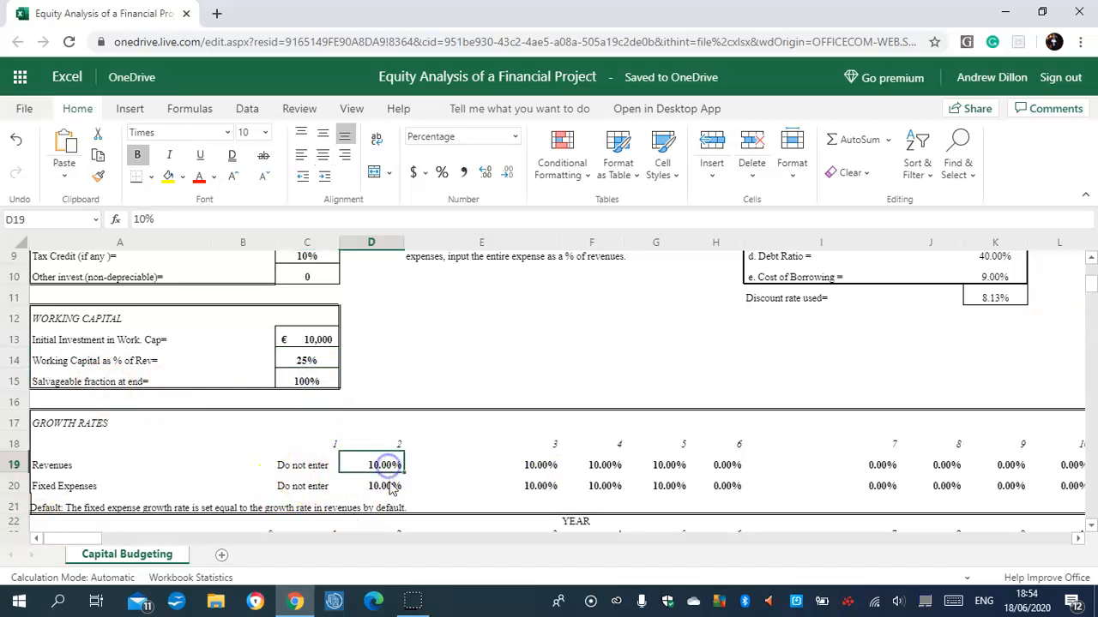
pyautogui.click(388, 486)
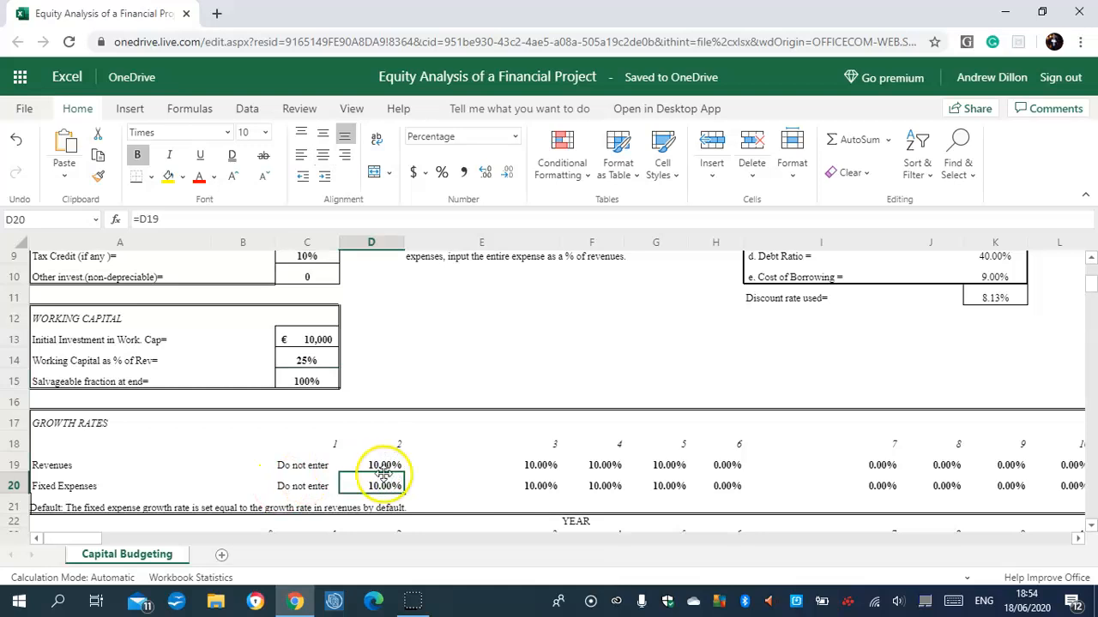
pyautogui.click(384, 468)
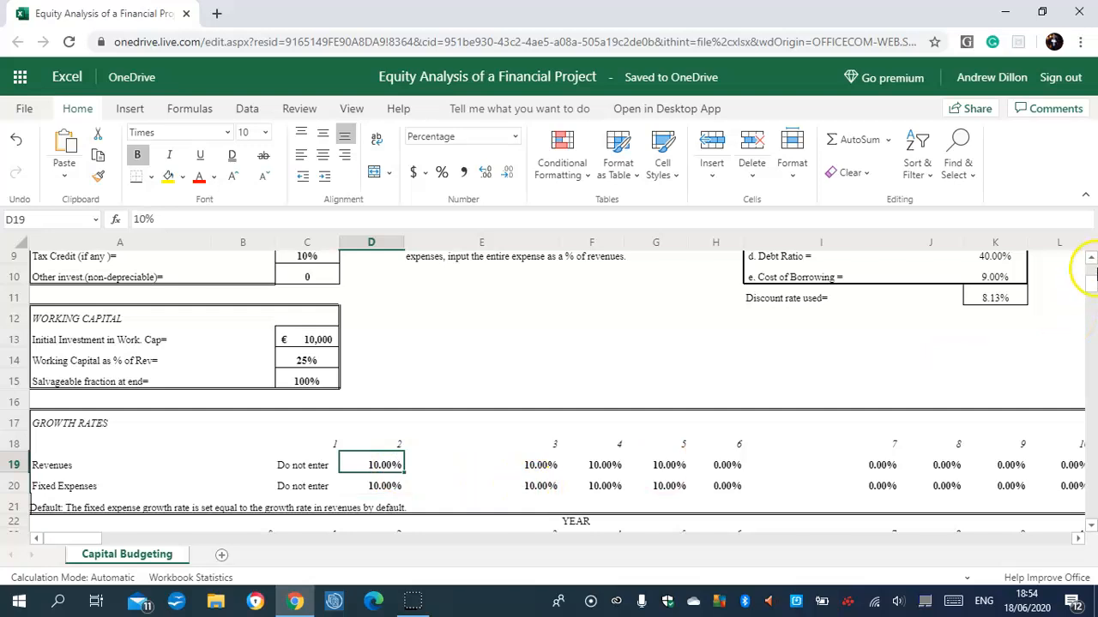
# Examine the year 0 initial investment table, checking the tax credit, other investment and investment cells in column B.
pyautogui.scroll(-3, 1092, 294)
pyautogui.scroll(-3, 1092, 294)
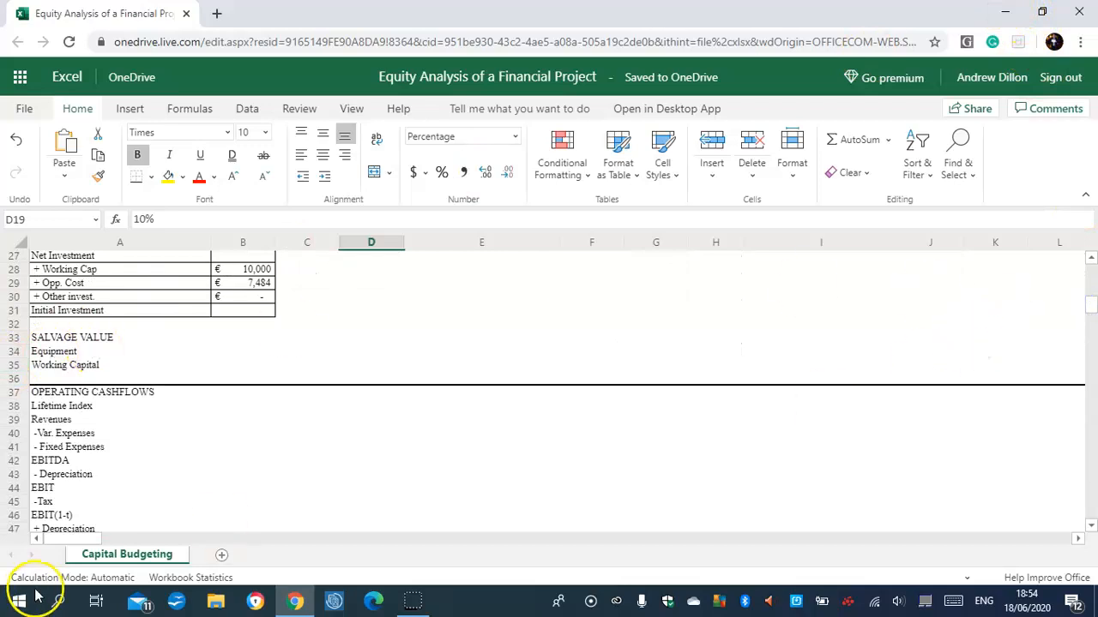
pyautogui.scroll(2, 261, 357)
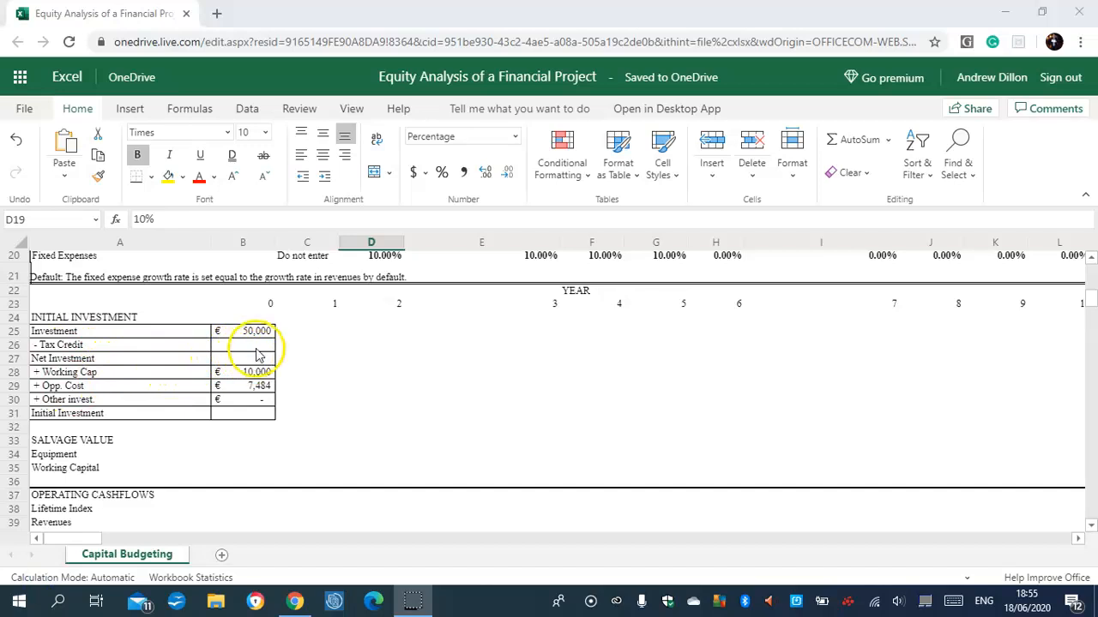
pyautogui.click(262, 346)
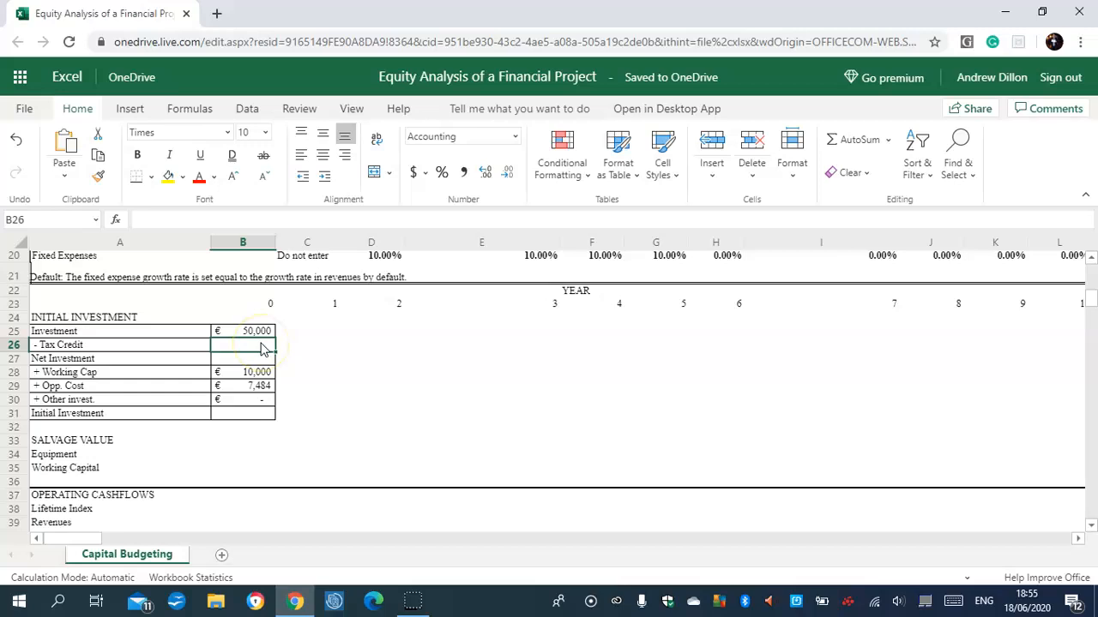
pyautogui.click(261, 399)
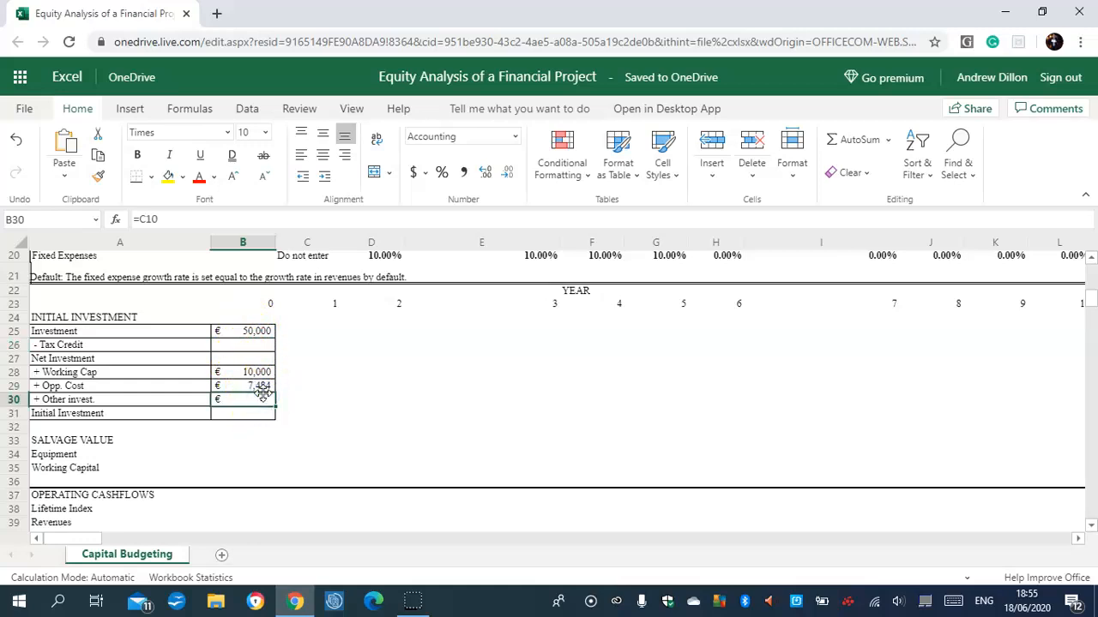
pyautogui.click(247, 344)
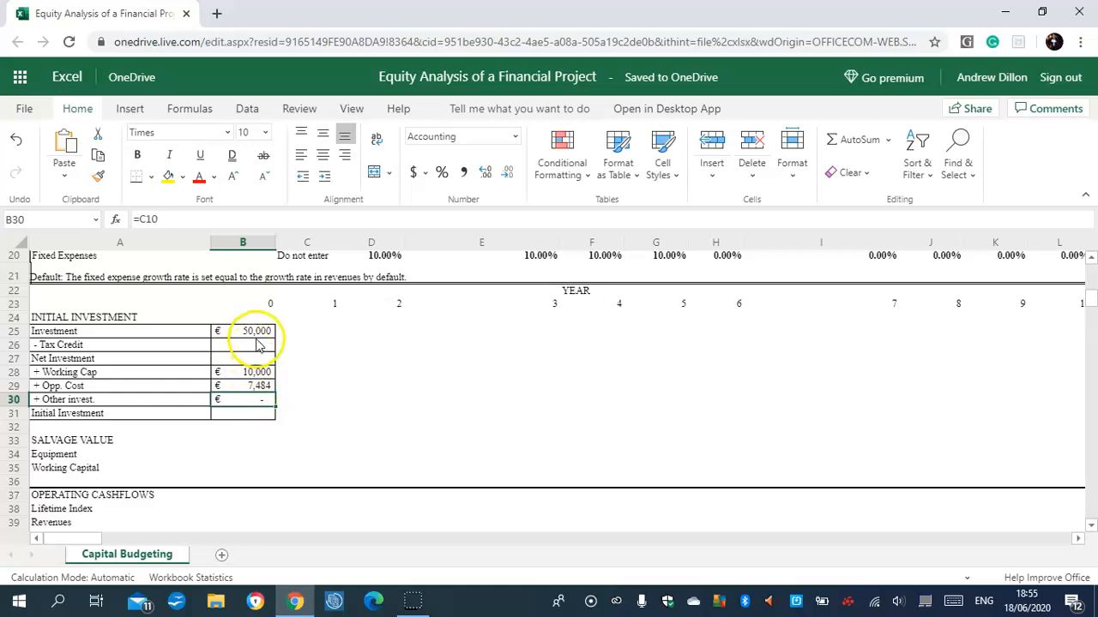
pyautogui.click(250, 331)
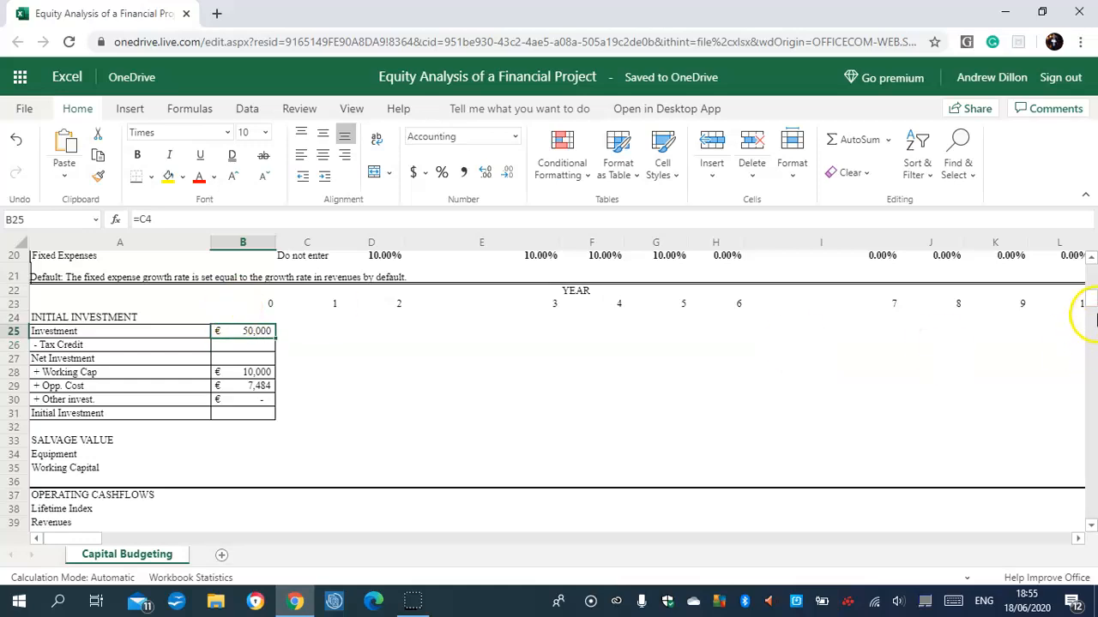
# Set the initial investment in C4 to 60000 and check that the linked investment cell B25 updates.
pyautogui.scroll(6, 1083, 305)
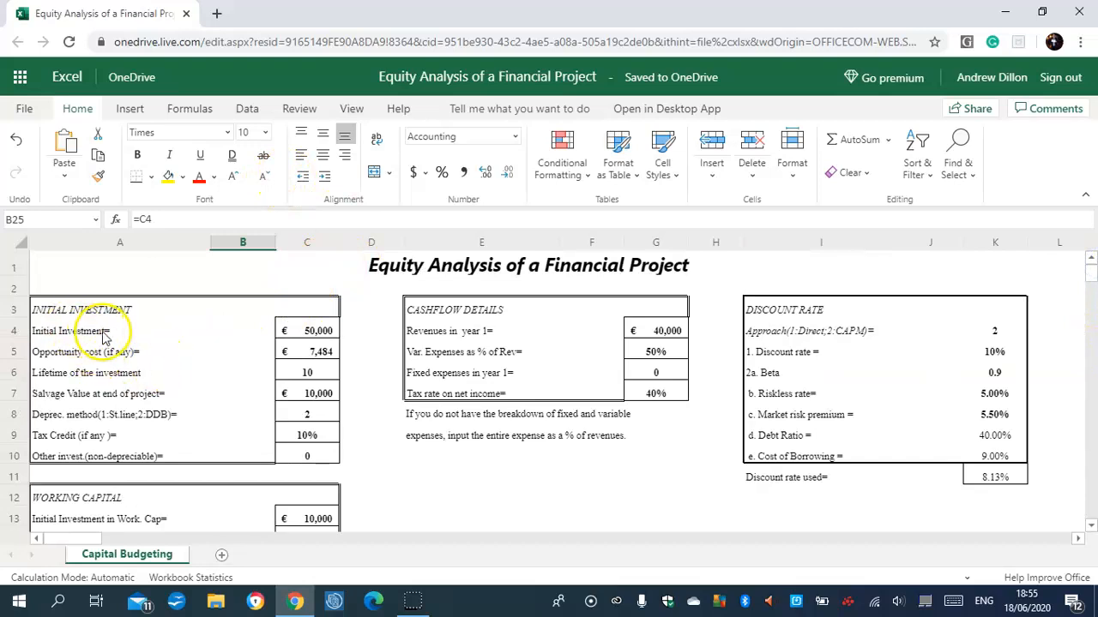
pyautogui.click(327, 334)
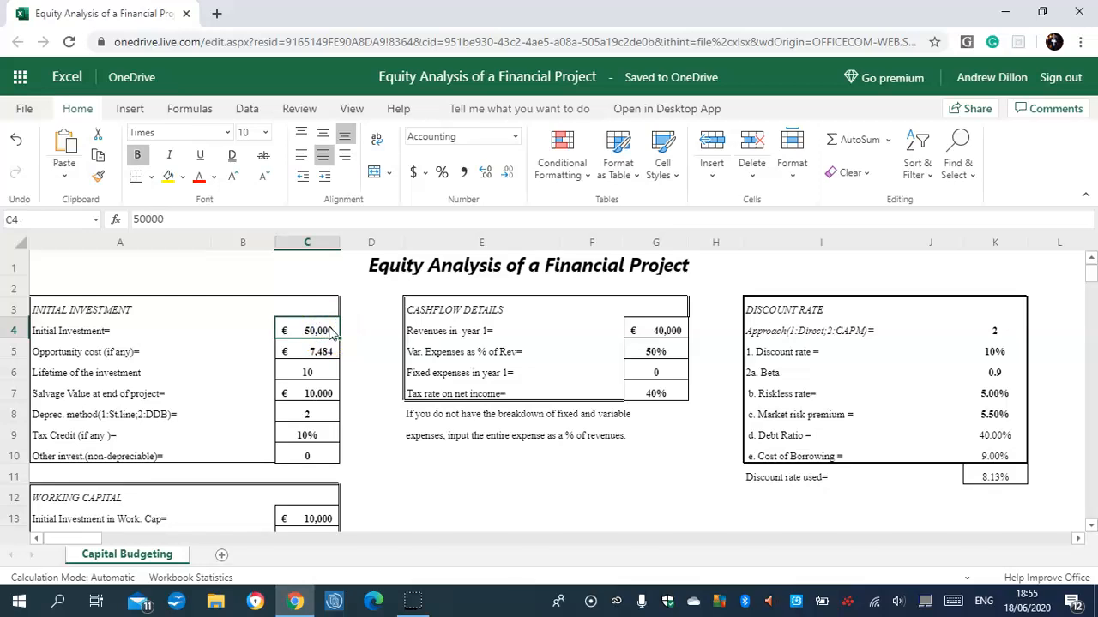
pyautogui.write('6')
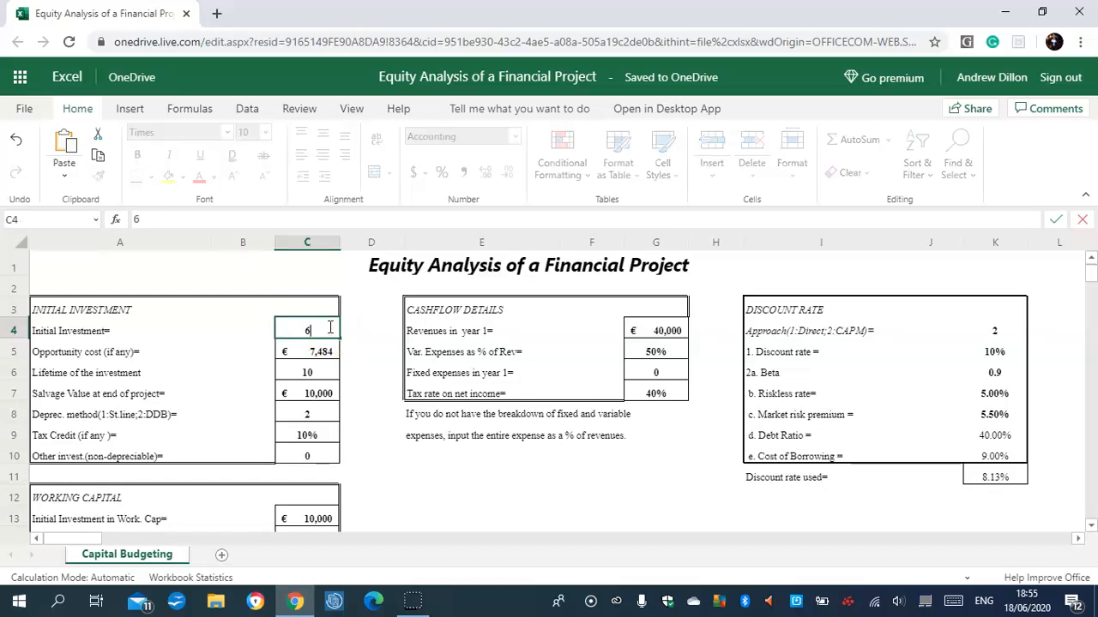
pyautogui.write('0000')
pyautogui.press('Return')
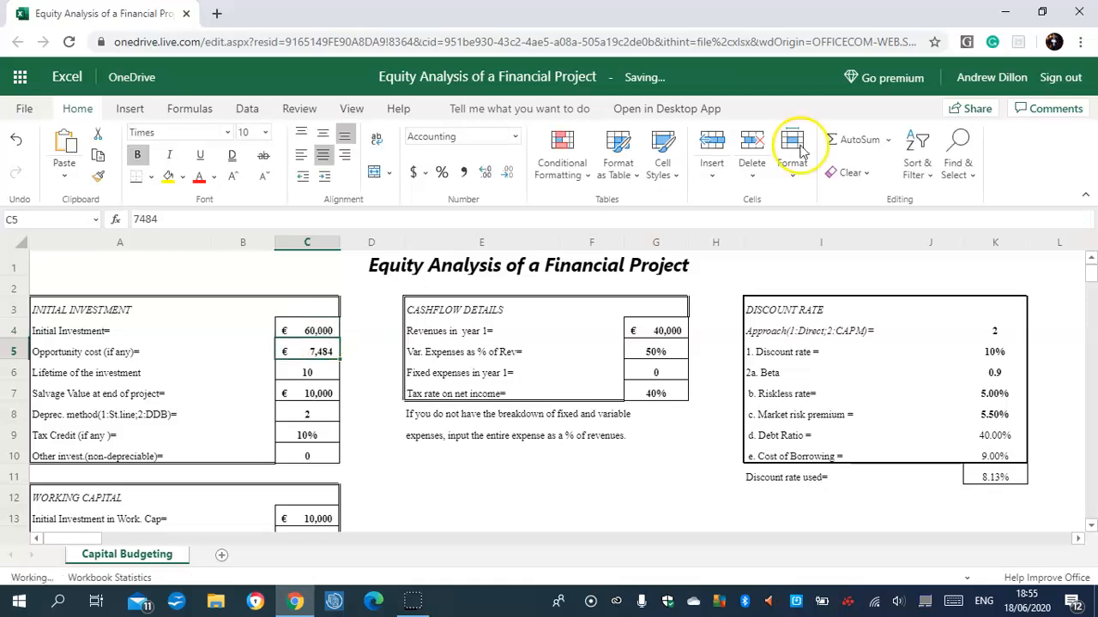
pyautogui.moveTo(1091, 269); pyautogui.dragTo(1091, 301)
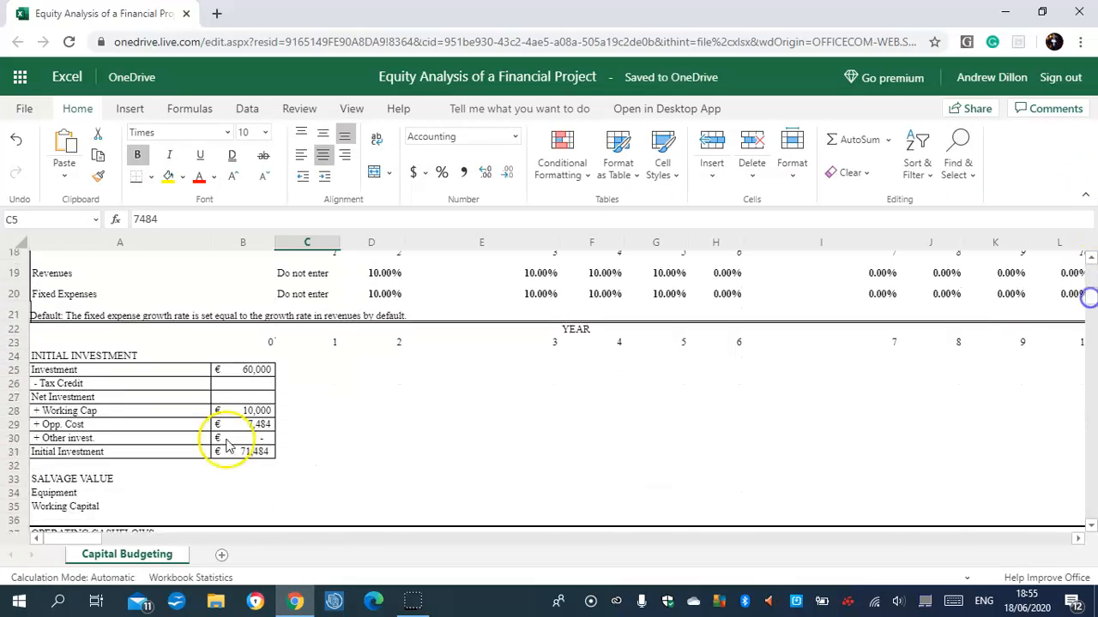
pyautogui.click(258, 374)
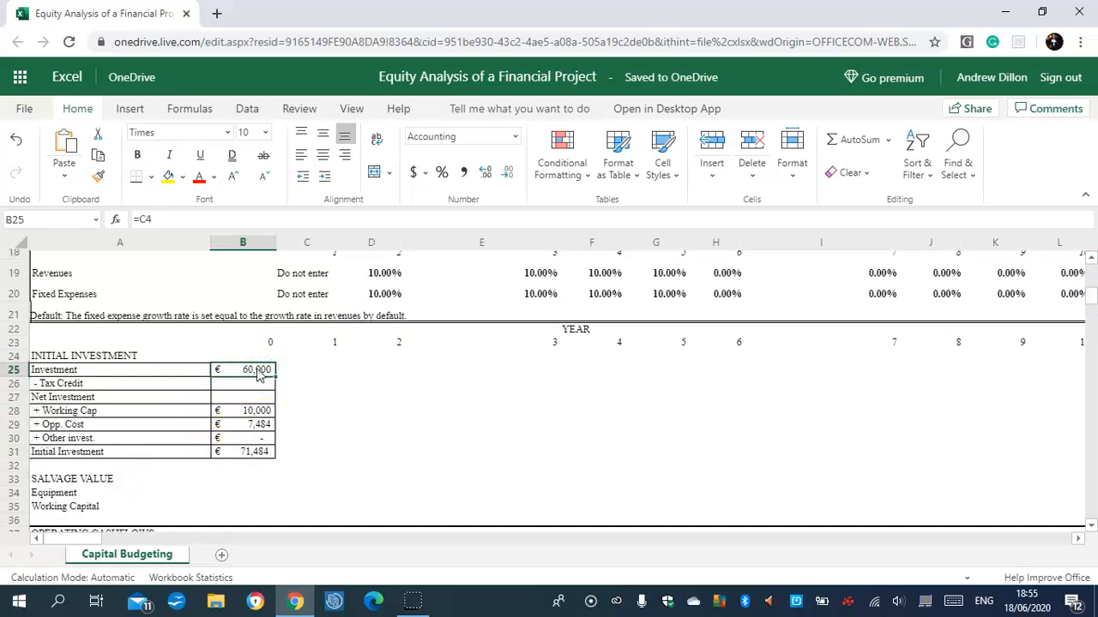
pyautogui.click(271, 373)
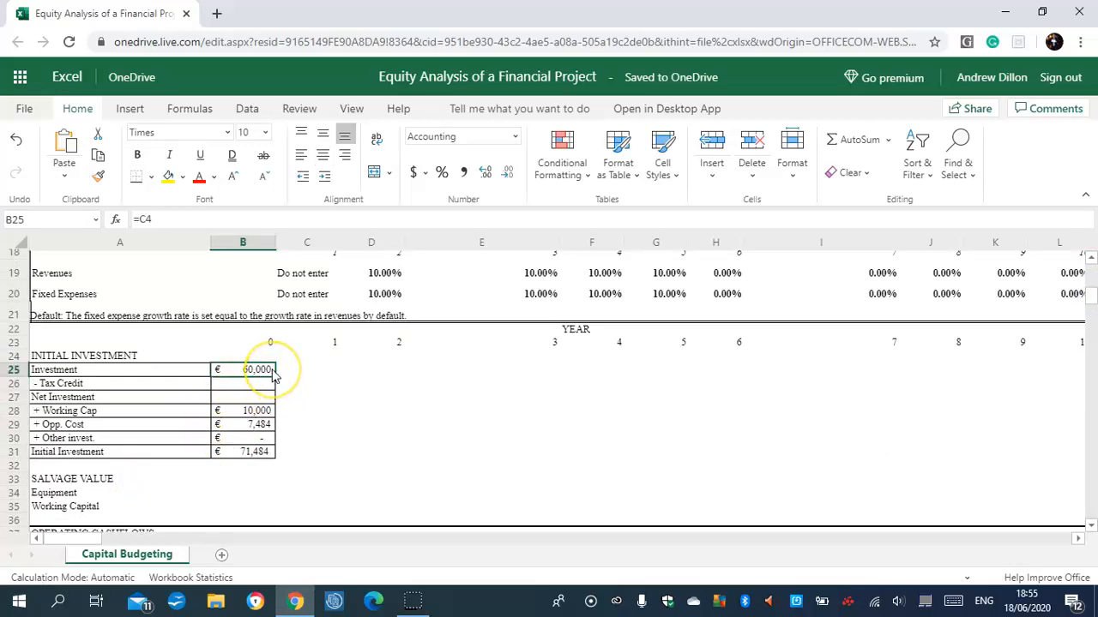
# Calculate the tax credit in B26 with the formula =C4*C9.
pyautogui.click(254, 387)
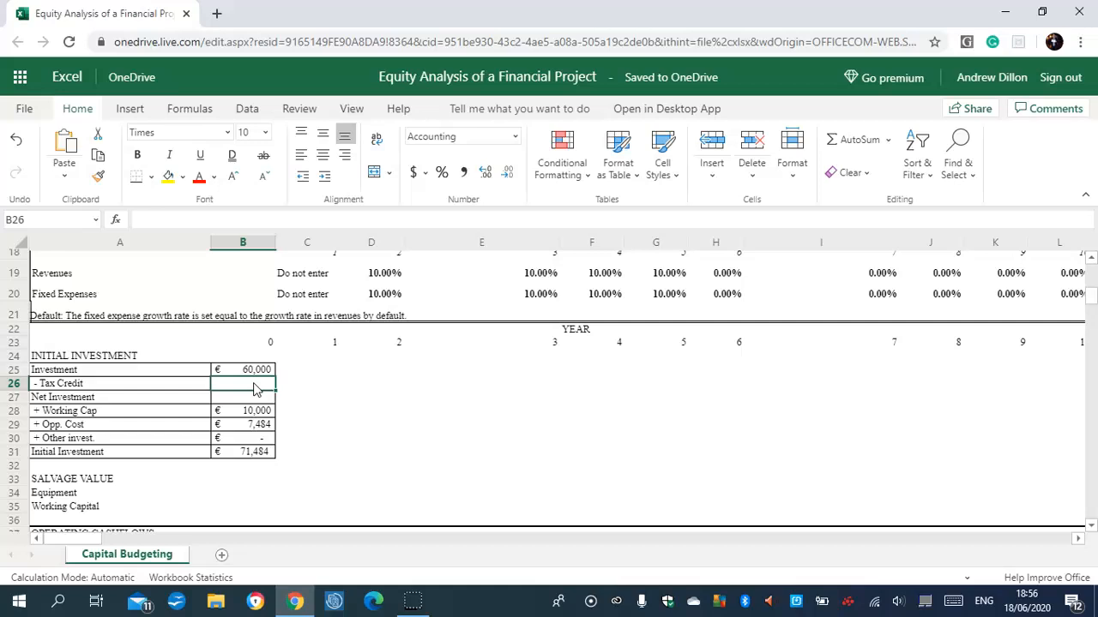
pyautogui.write('=c4')
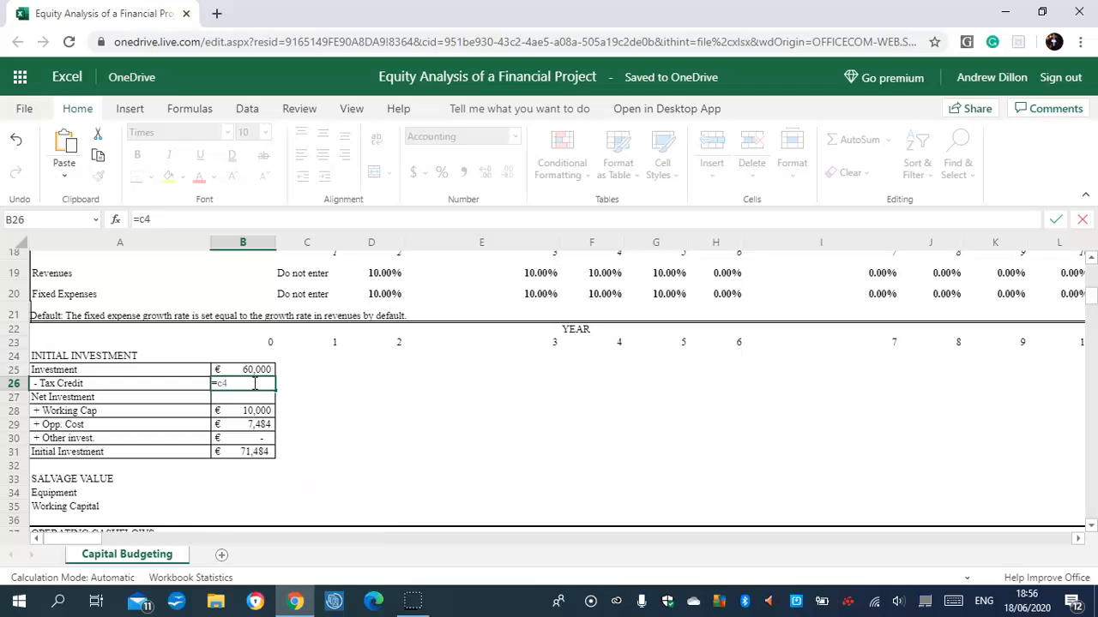
pyautogui.write('*c9')
pyautogui.press('Return')
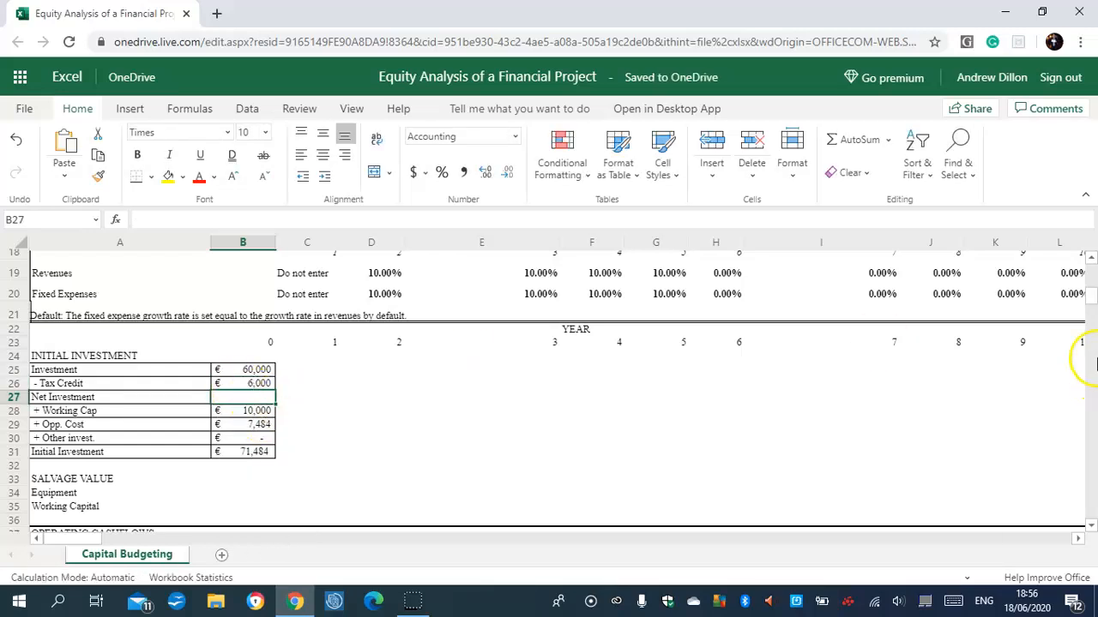
# Set the tax credit rate in C9 to 20% and check the recalculated tax credit in B26.
pyautogui.moveTo(1091, 294); pyautogui.dragTo(1091, 263)
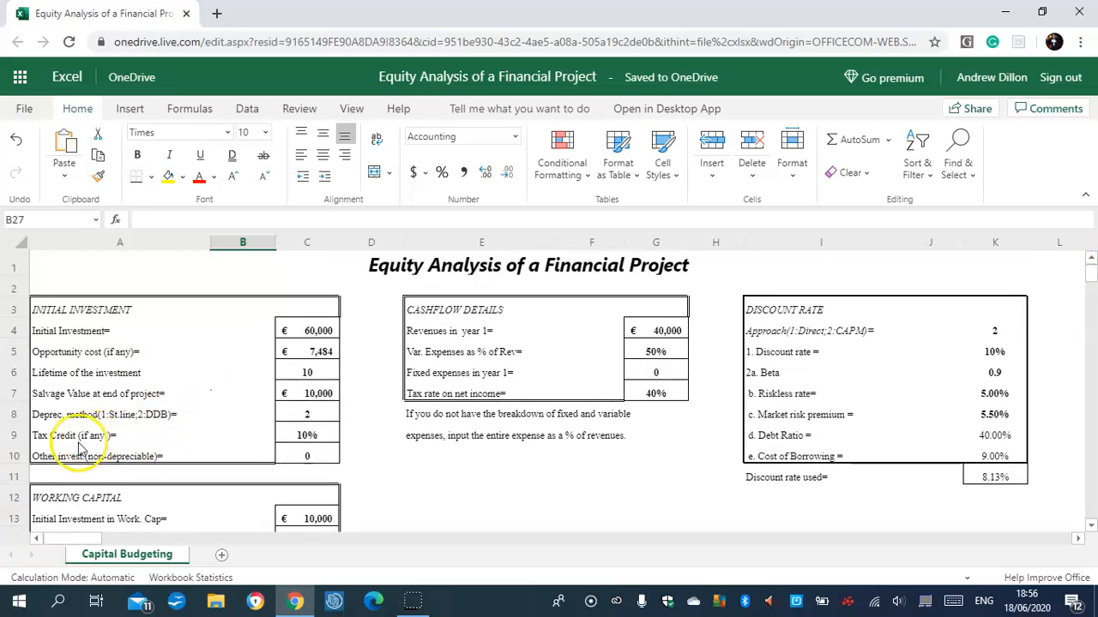
pyautogui.click(317, 435)
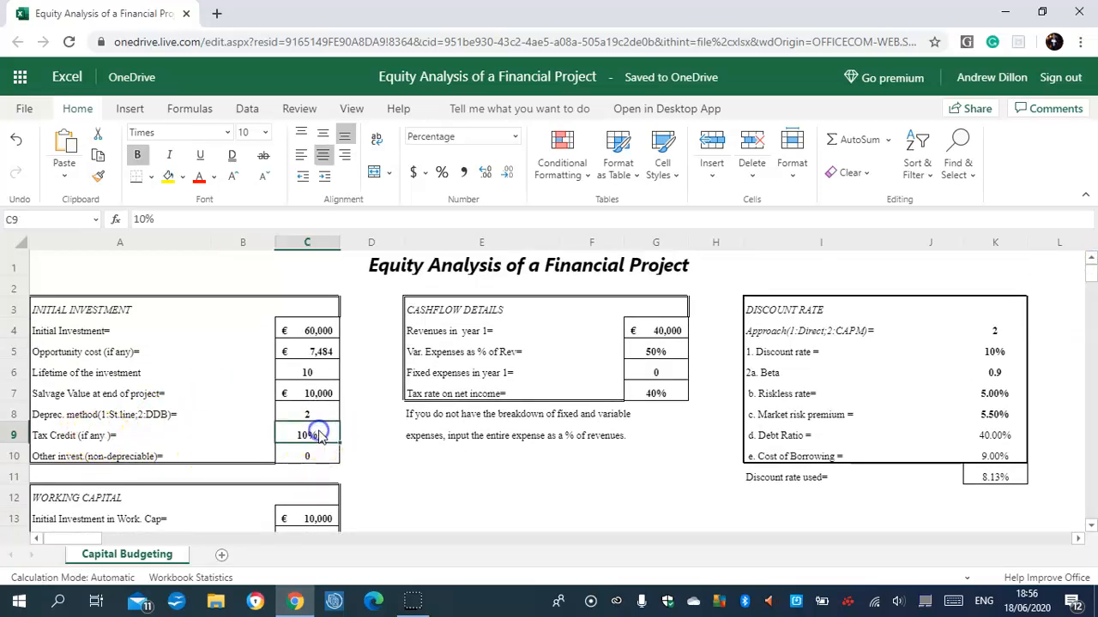
pyautogui.write('20')
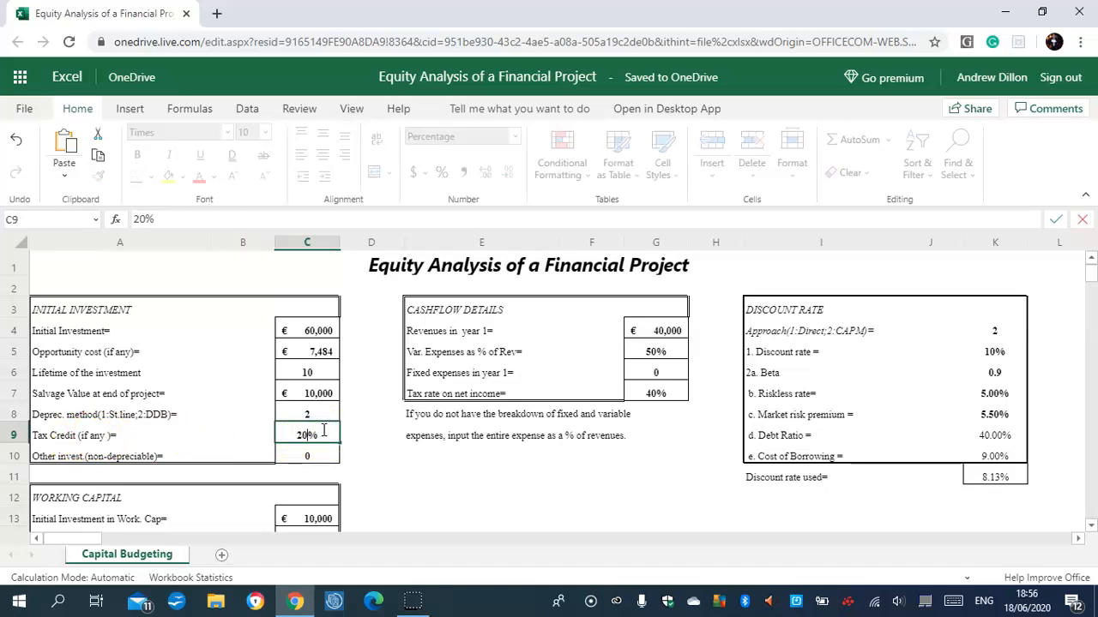
pyautogui.press('Return')
pyautogui.moveTo(1090, 278); pyautogui.dragTo(1090, 302)
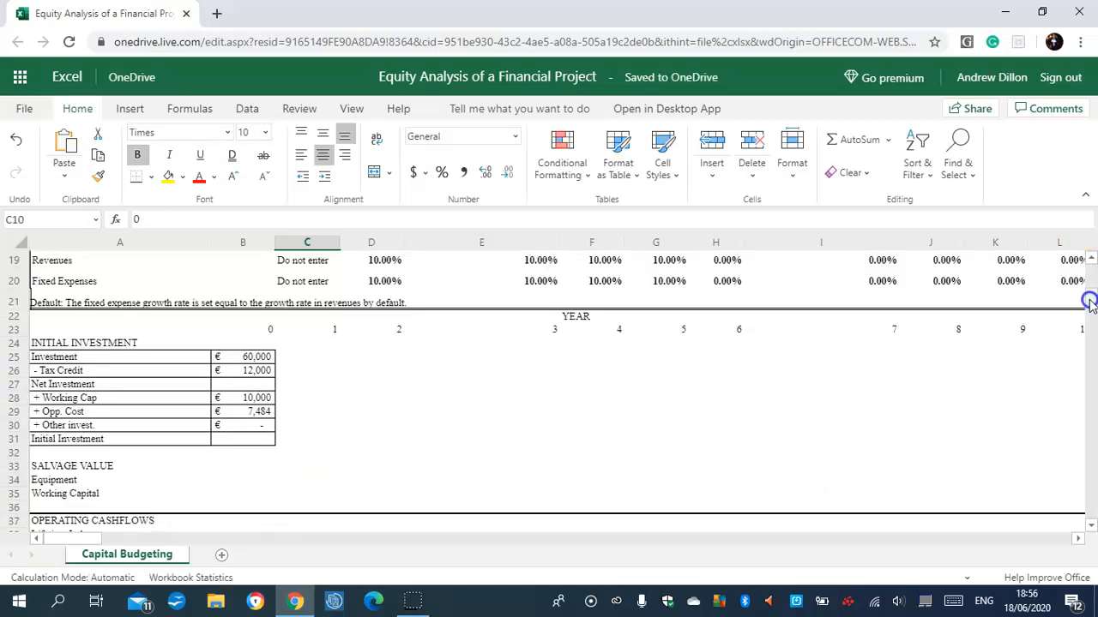
pyautogui.click(257, 370)
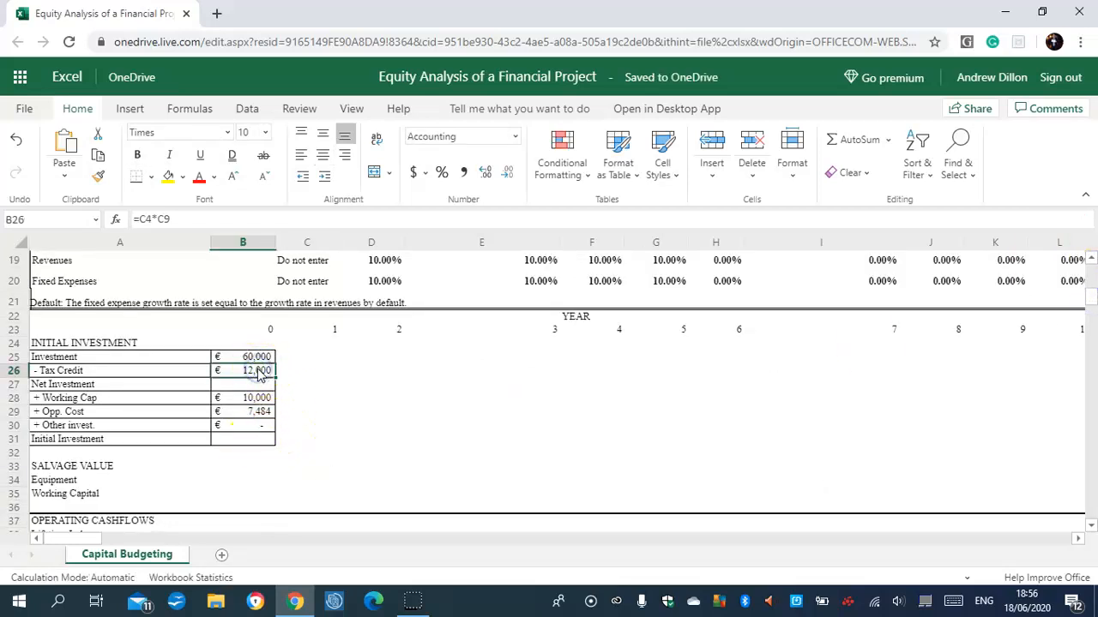
# Calculate the net investment in B27 with the formula =B25-B26.
pyautogui.click(259, 385)
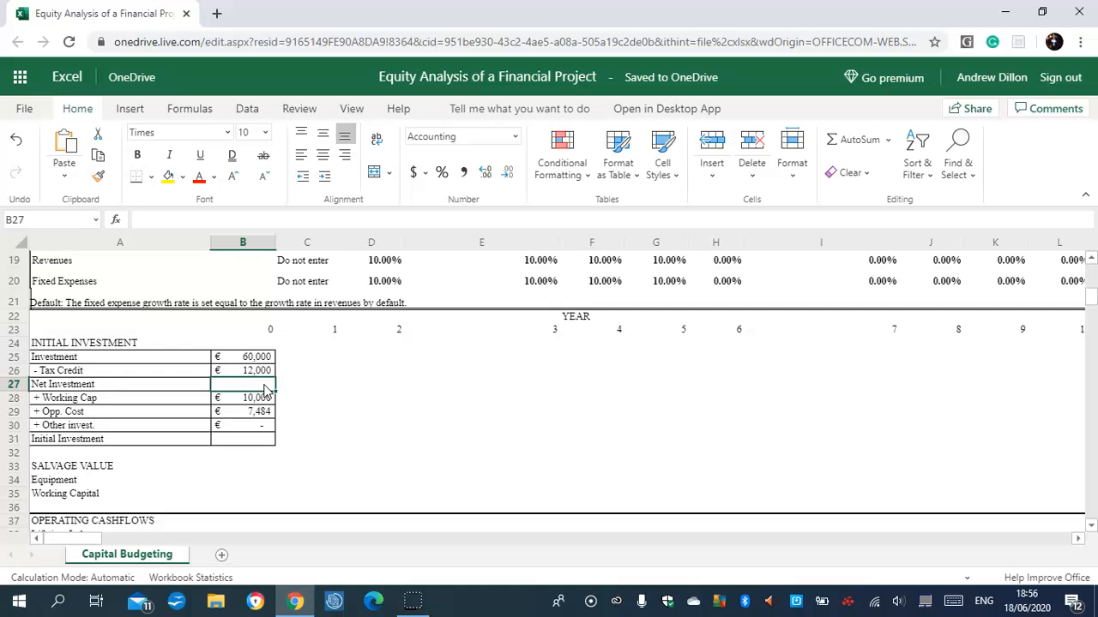
pyautogui.write('=b25')
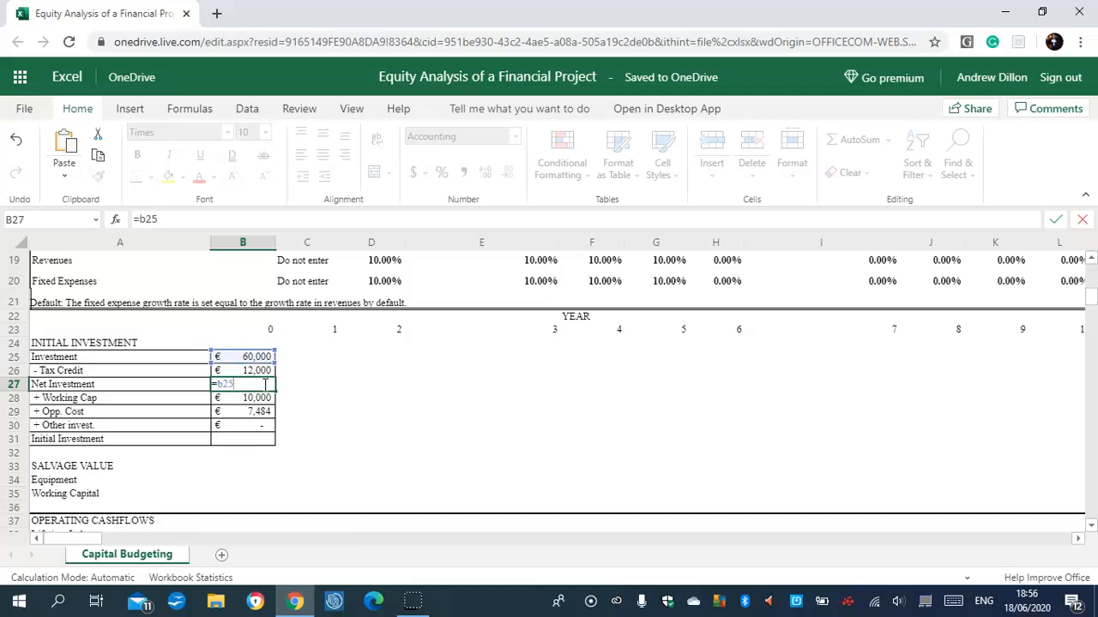
pyautogui.write('-')
pyautogui.write('b26')
pyautogui.press('Return')
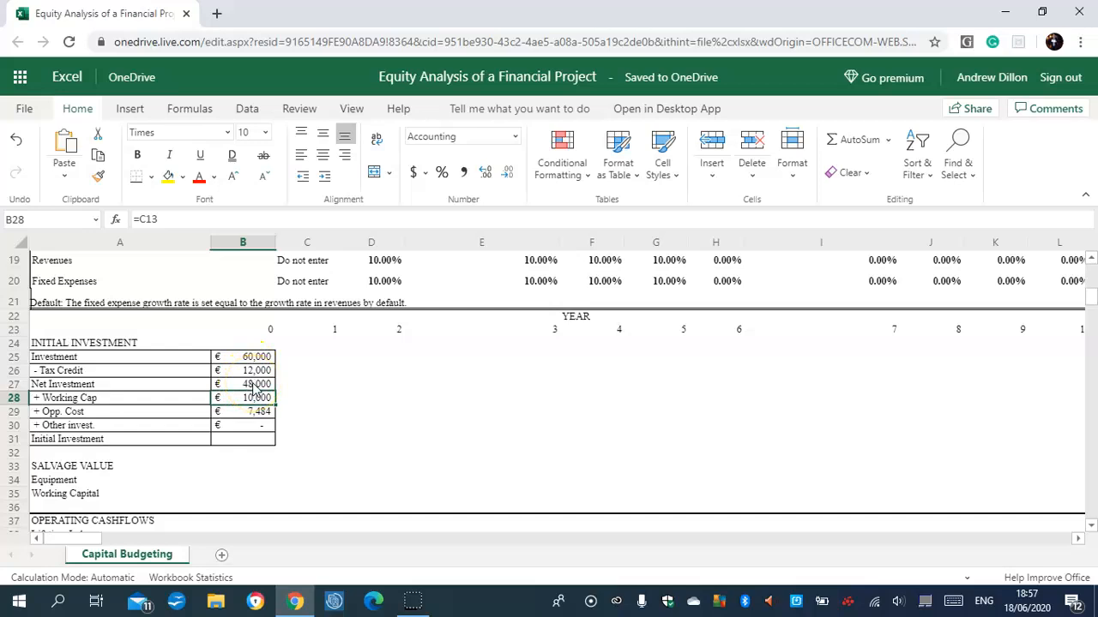
# Calculate the initial investment in B31 with the formula =B27+B28+B29+B30 and check the formulas in B31 and B30.
pyautogui.click(253, 439)
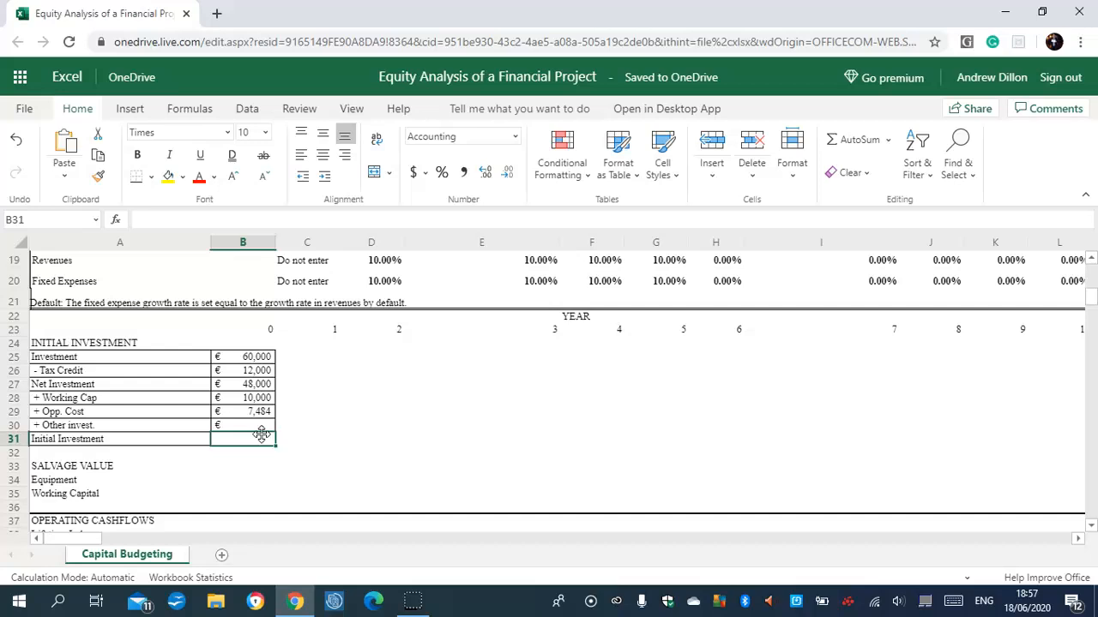
pyautogui.write('=')
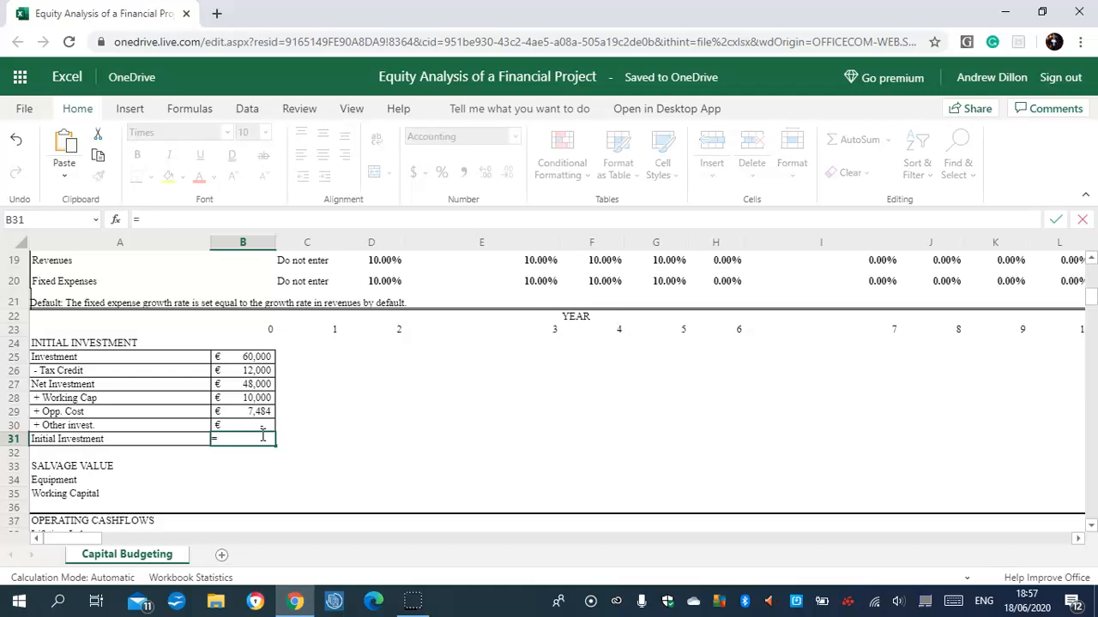
pyautogui.write('b27')
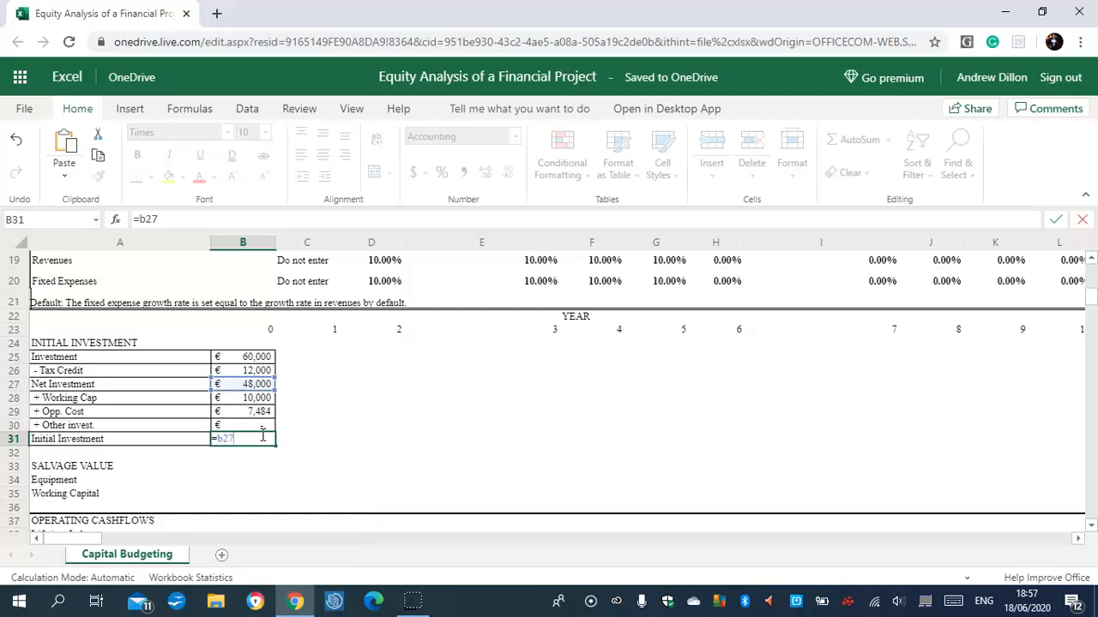
pyautogui.write('+')
pyautogui.write('+')
pyautogui.write('b28')
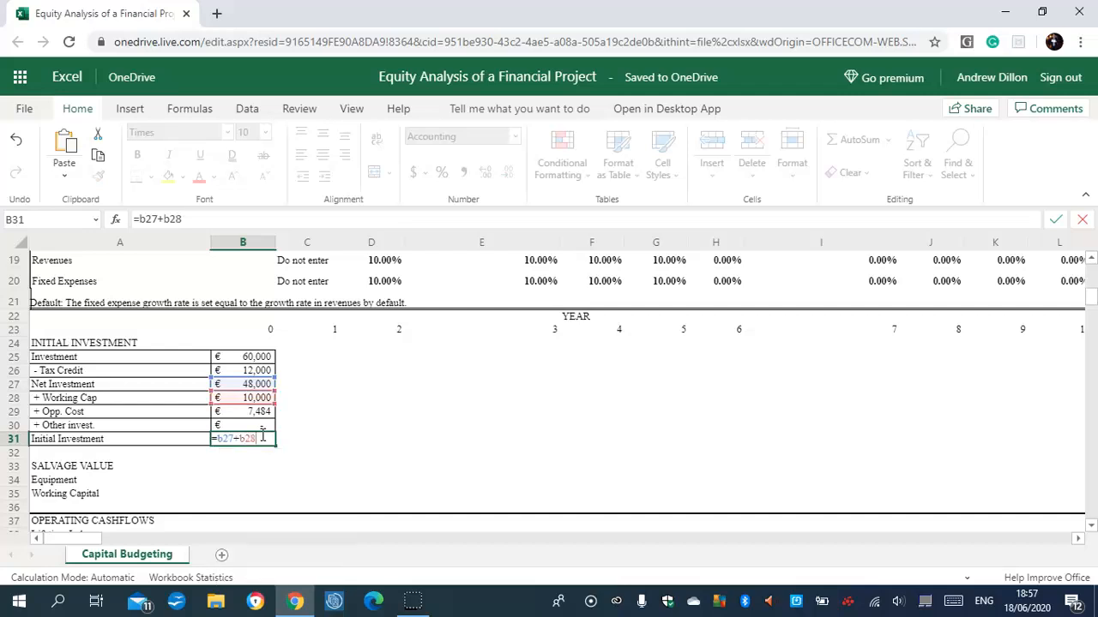
pyautogui.write('+b29+')
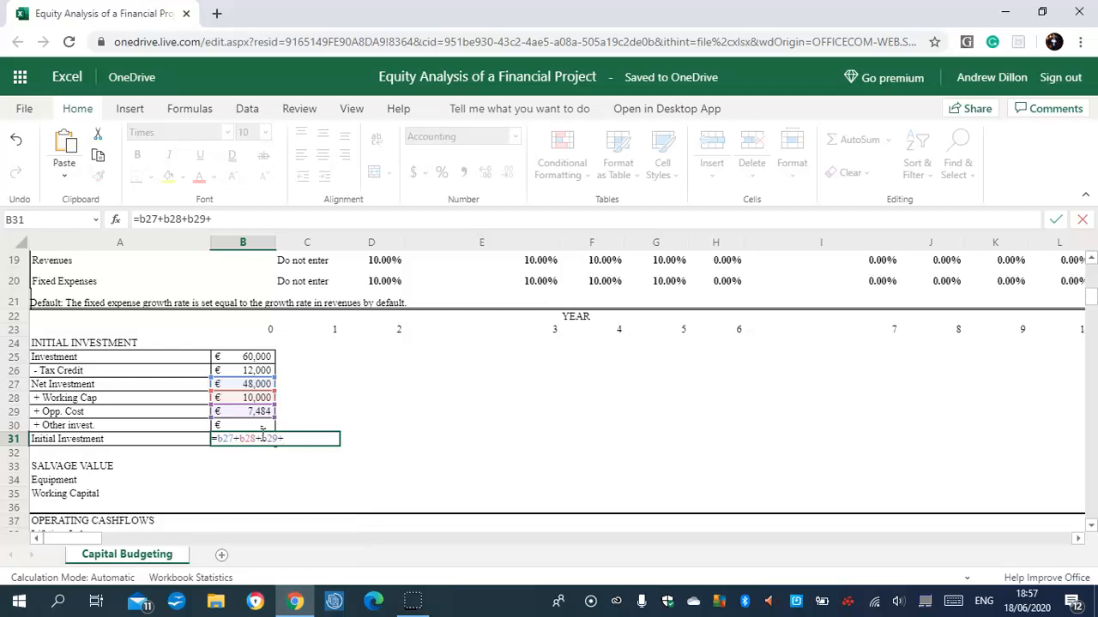
pyautogui.write('b30')
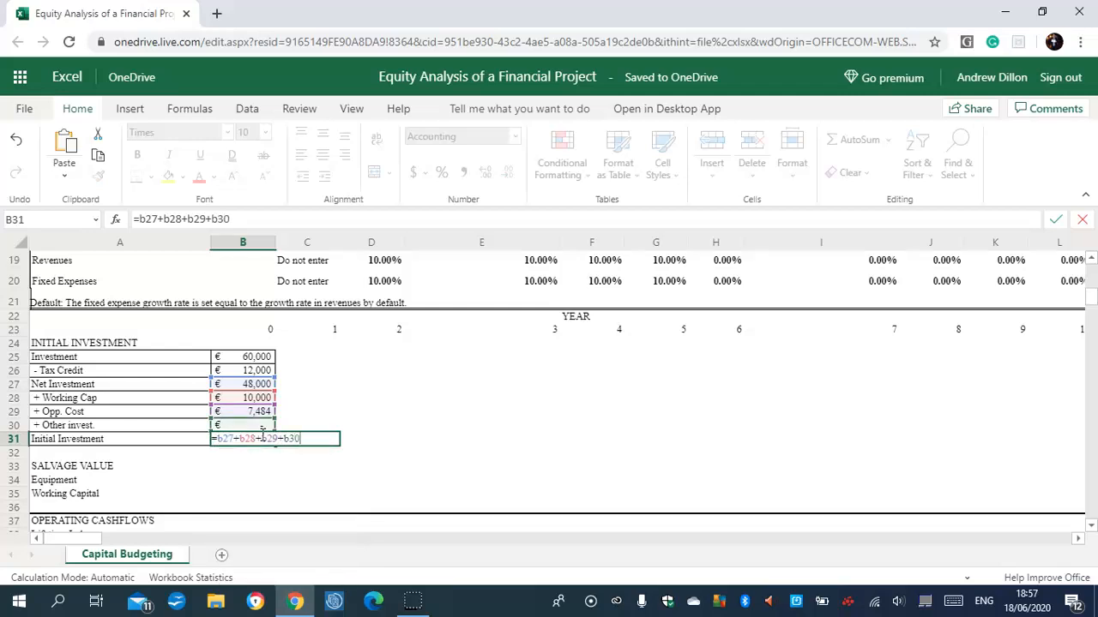
pyautogui.press('Return')
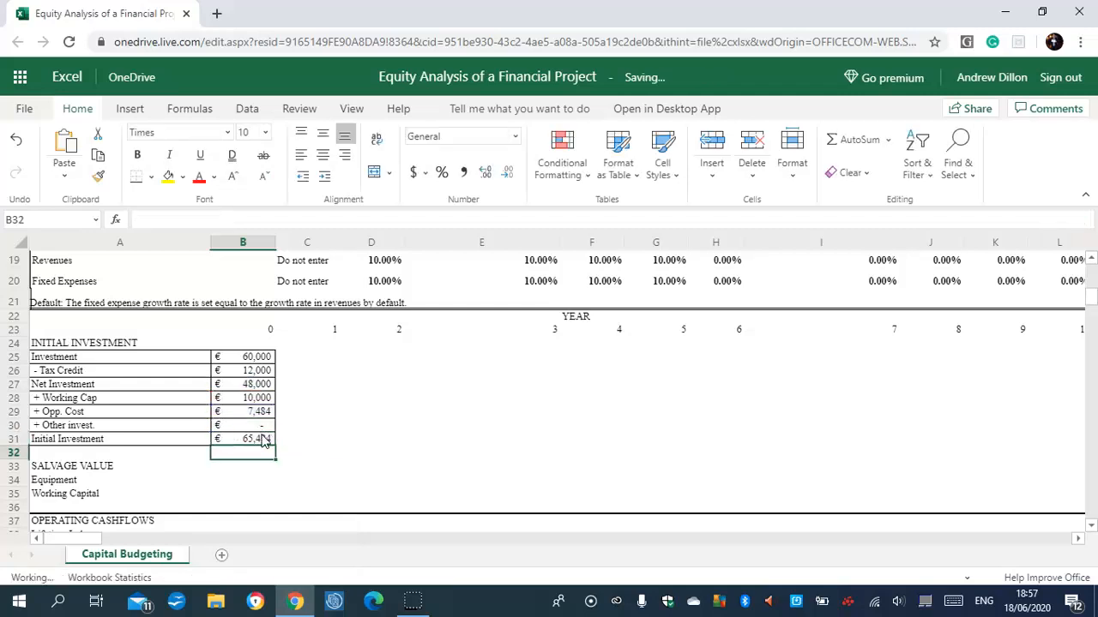
pyautogui.click(265, 439)
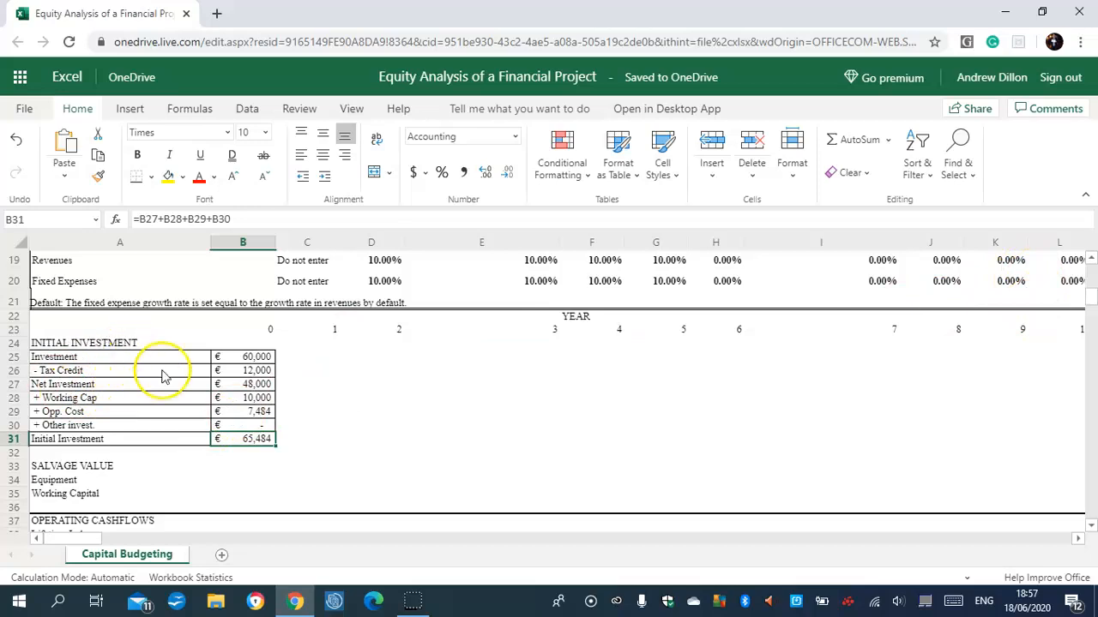
pyautogui.moveTo(244, 431); pyautogui.dragTo(251, 428)
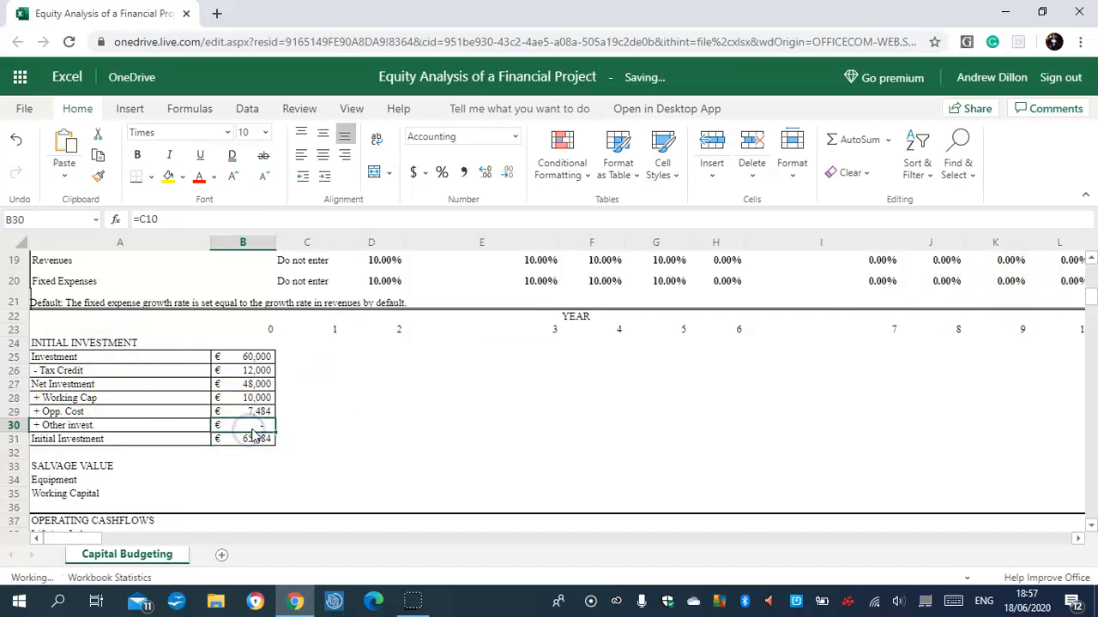
pyautogui.click(661, 359)
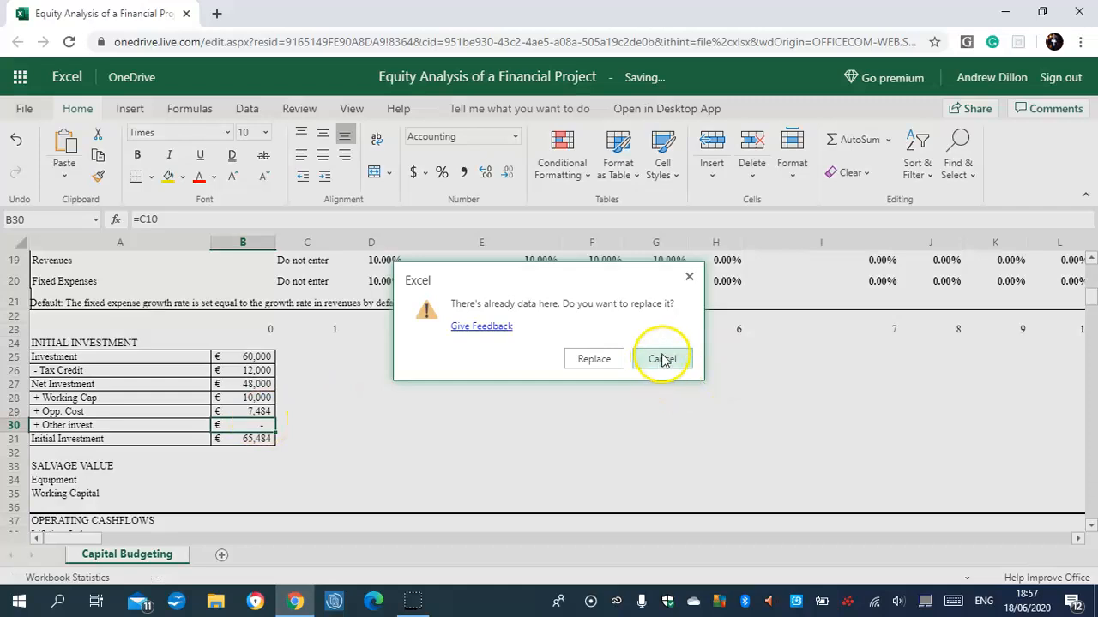
pyautogui.click(269, 427)
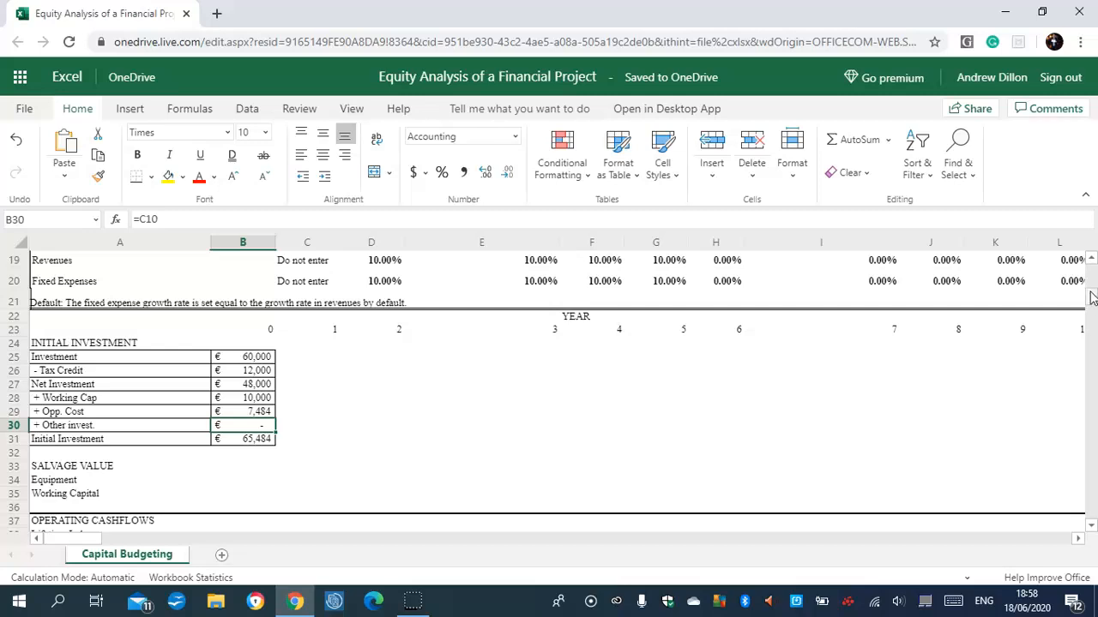
# Calculate the equipment salvage value in B34 with the formula =IF(C23=C6,C7,0).
pyautogui.moveTo(1091, 292); pyautogui.dragTo(1094, 303)
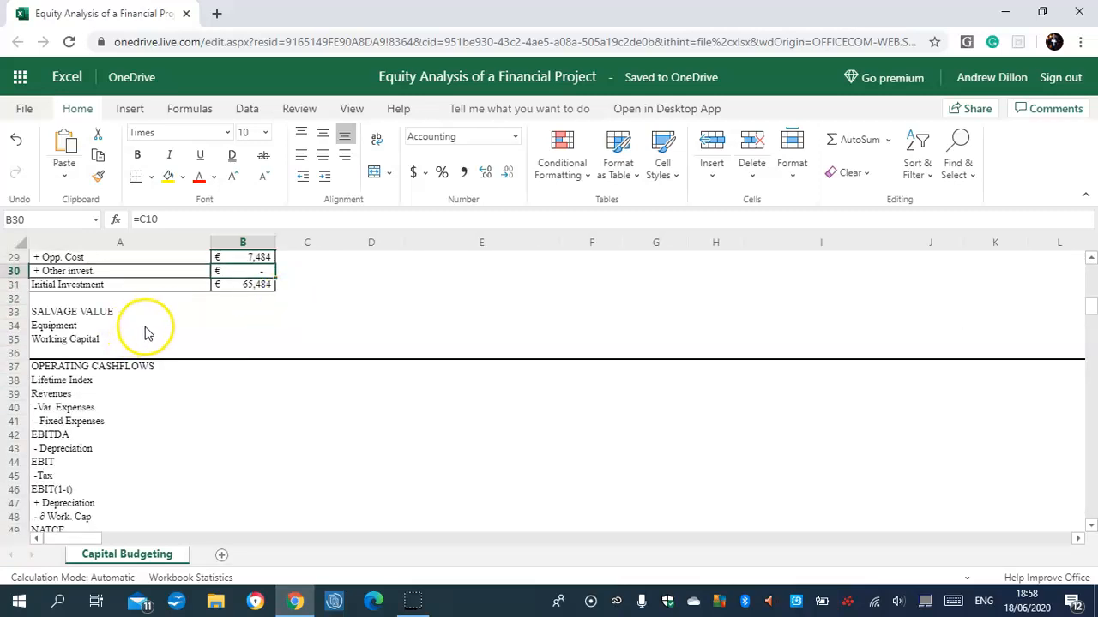
pyautogui.click(201, 314)
pyautogui.click(234, 314)
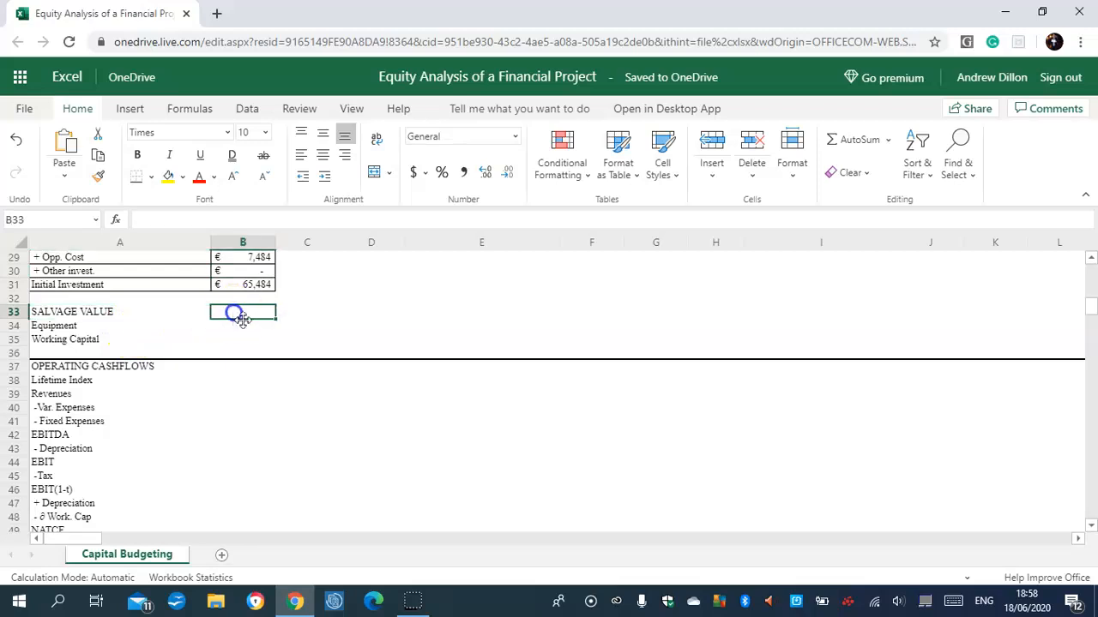
pyautogui.click(248, 325)
pyautogui.click(249, 317)
pyautogui.click(251, 323)
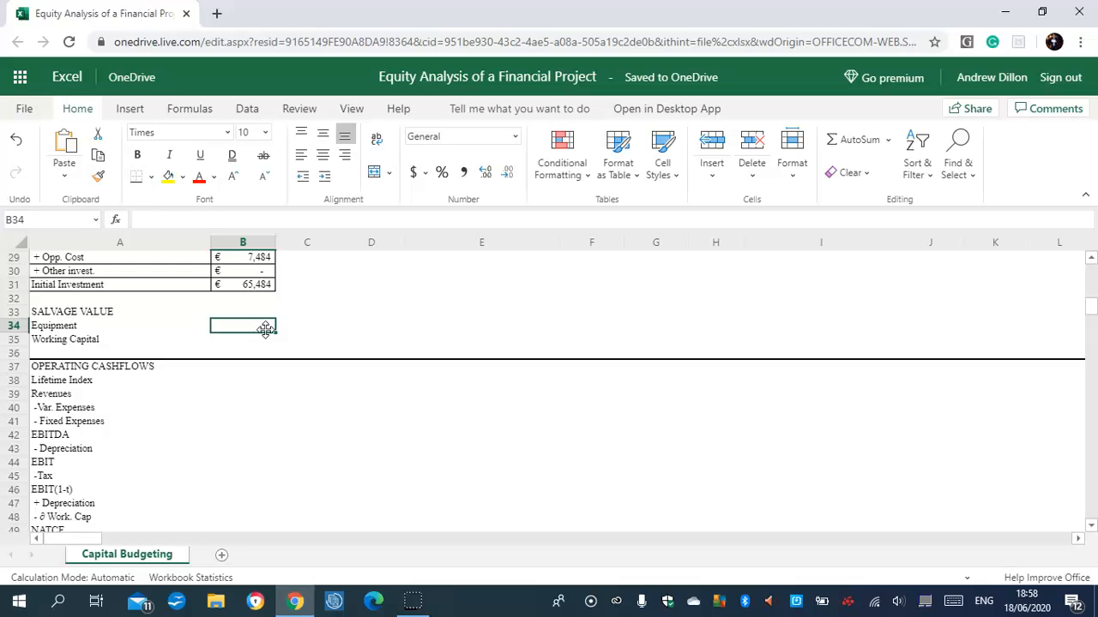
pyautogui.write('=if')
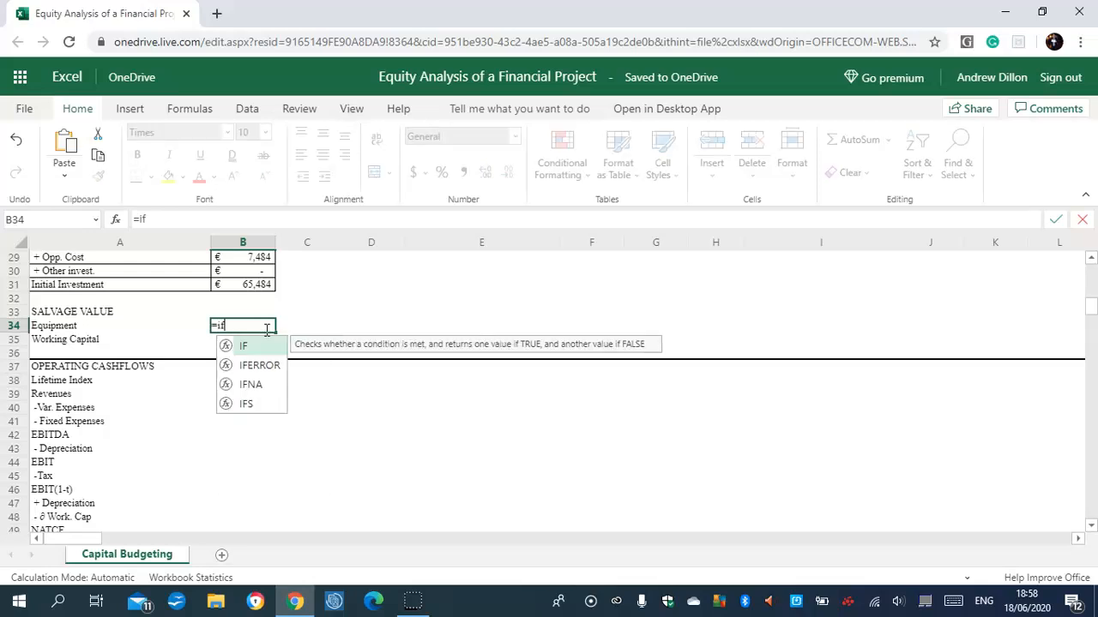
pyautogui.write('(')
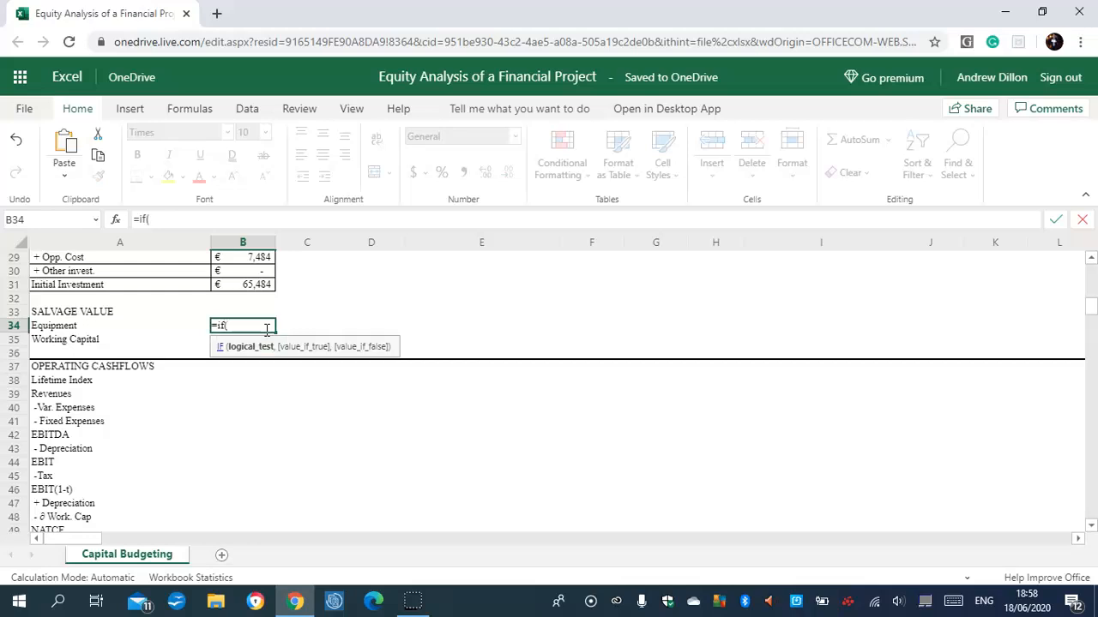
pyautogui.write('c23=c6,c')
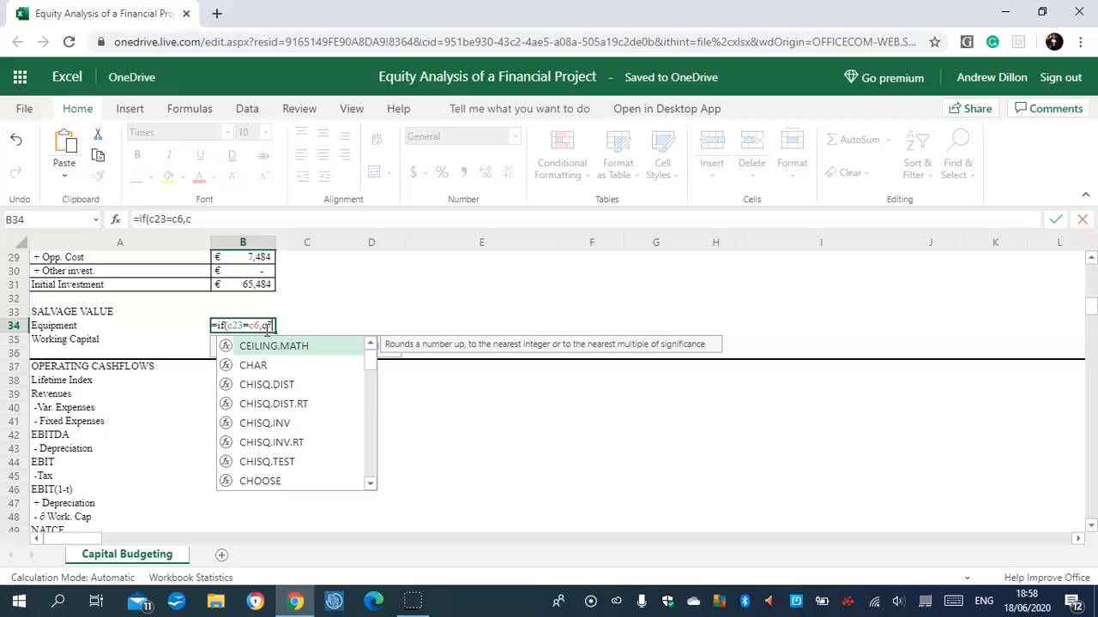
pyautogui.write('7,0)')
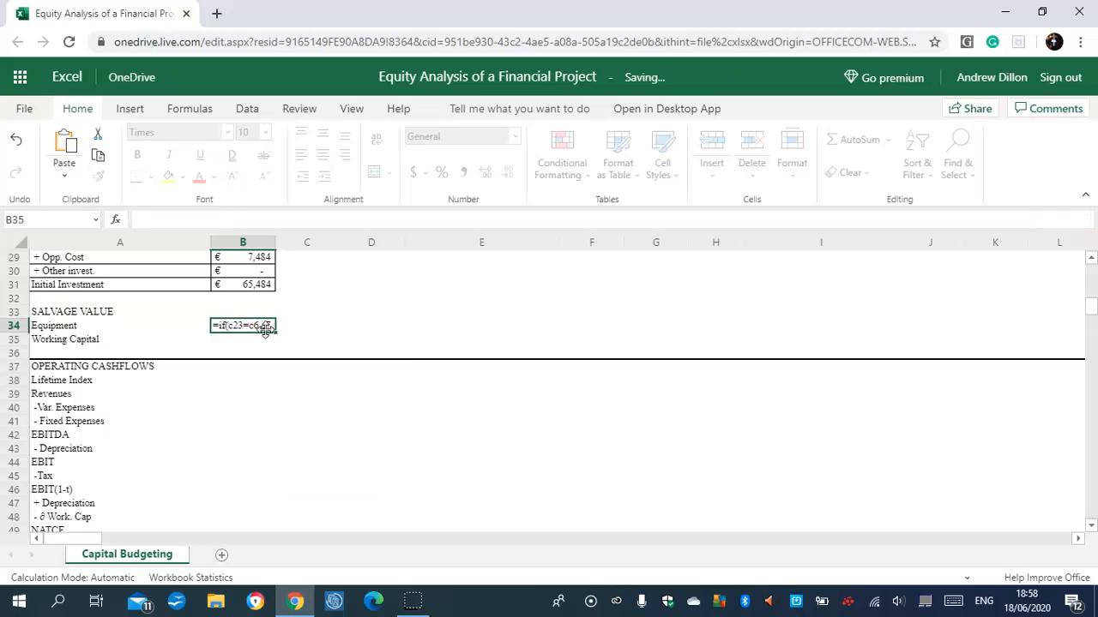
pyautogui.press('Return')
# Try to modify the C6 reference inside the equipment salvage formula in B34.
pyautogui.click(261, 336)
pyautogui.click(263, 327)
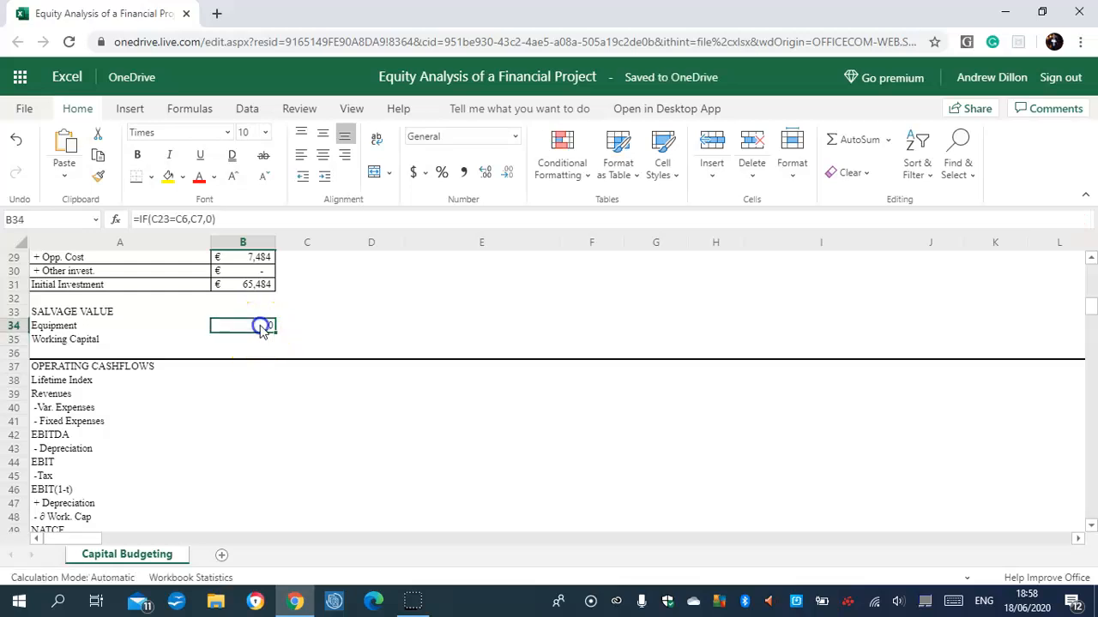
pyautogui.click(183, 219)
pyautogui.moveTo(177, 218); pyautogui.dragTo(188, 218)
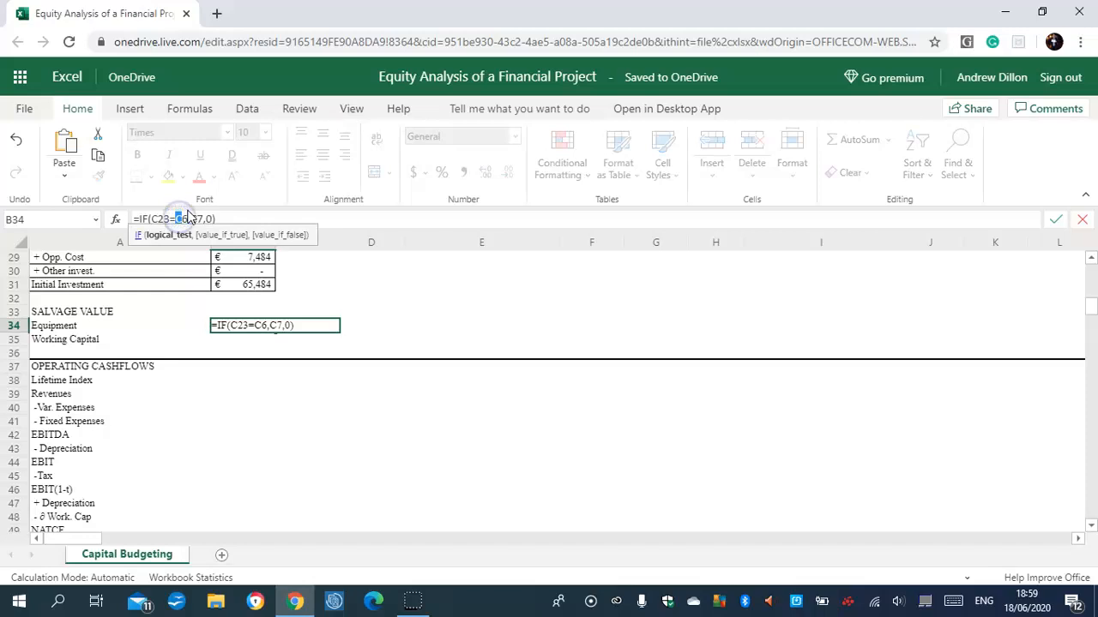
pyautogui.write('(')
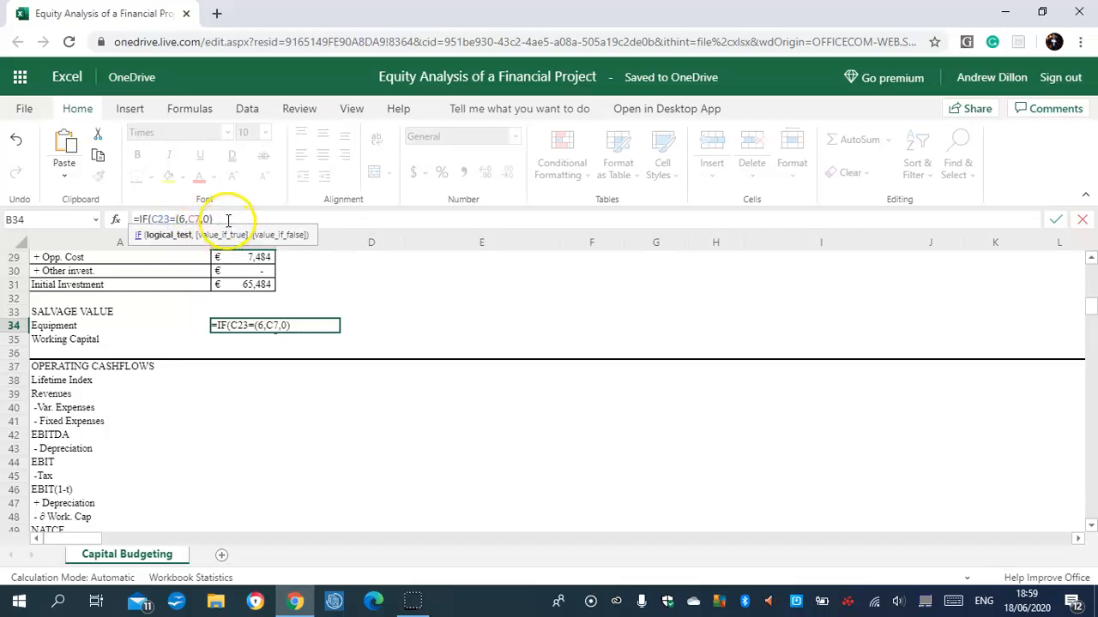
pyautogui.press('Return')
# Try to repair the B34 formula by reinserting the column letter before the 6, and copy the cell.
pyautogui.click(256, 332)
pyautogui.click(262, 326)
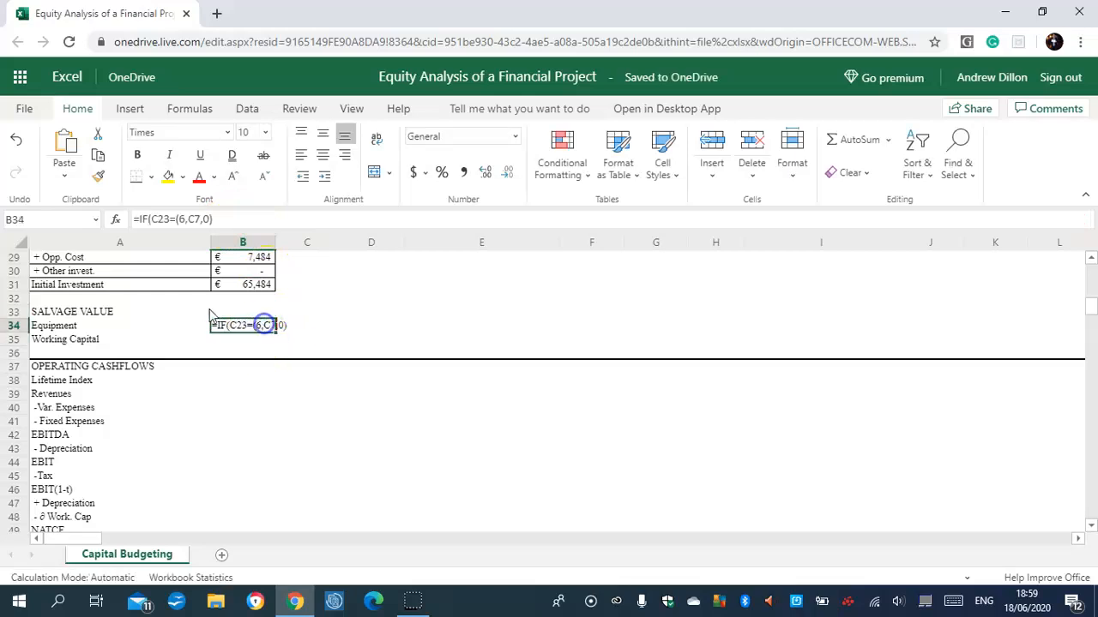
pyautogui.click(180, 219)
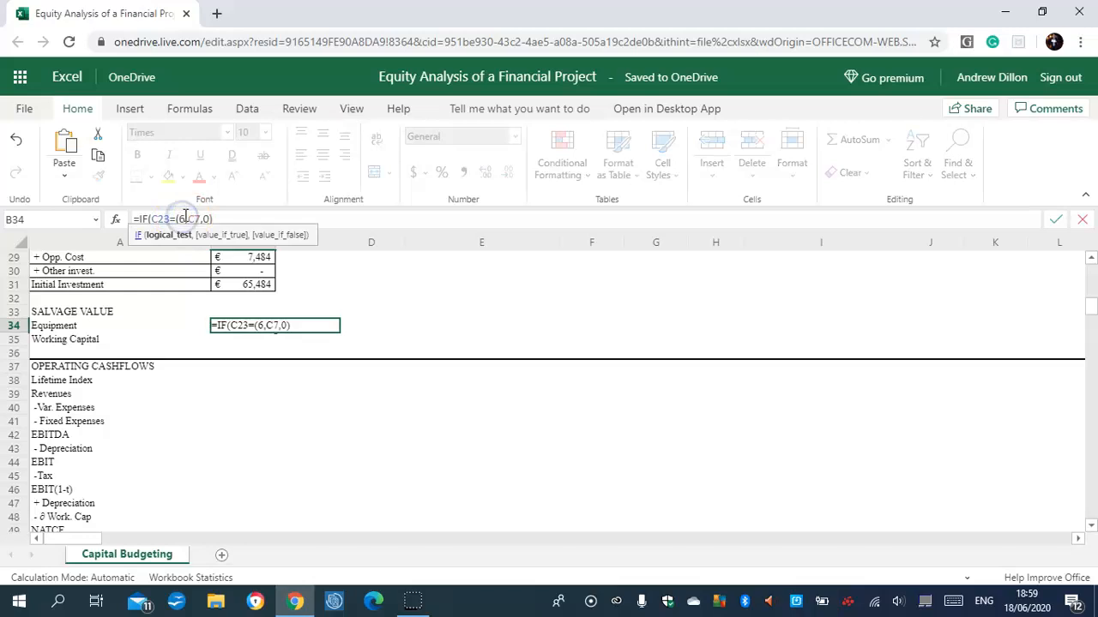
pyautogui.write('c')
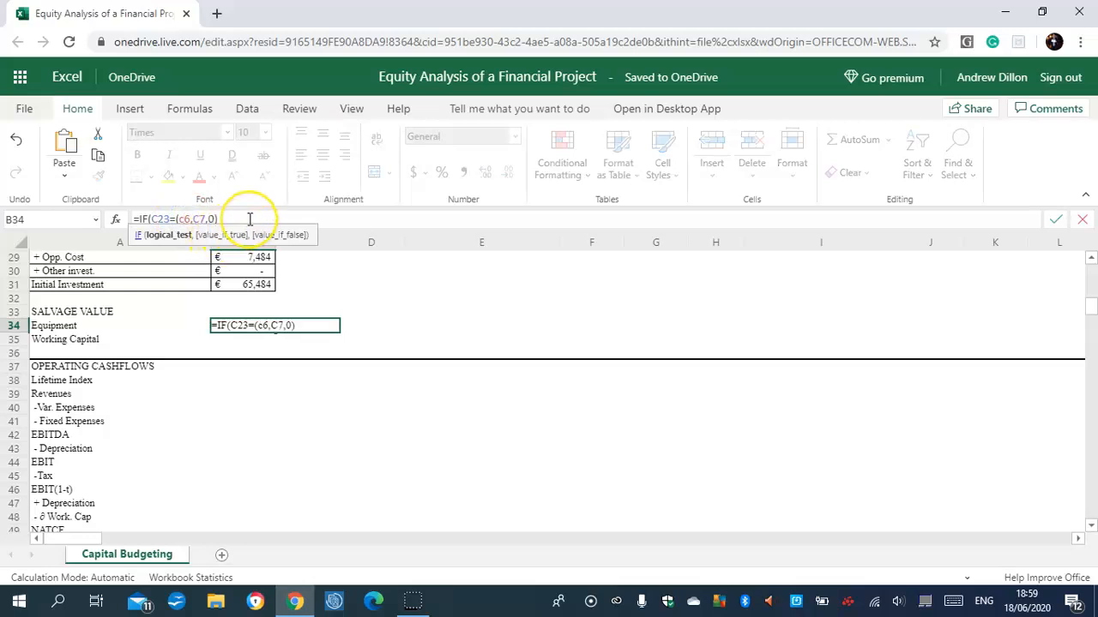
pyautogui.press('Return')
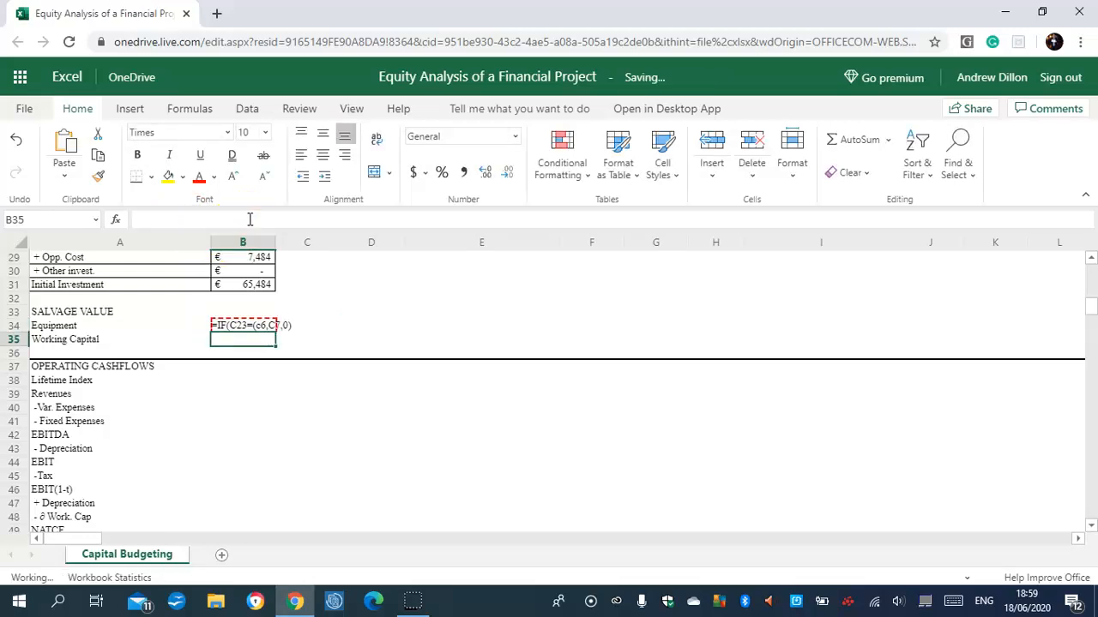
pyautogui.click(242, 327)
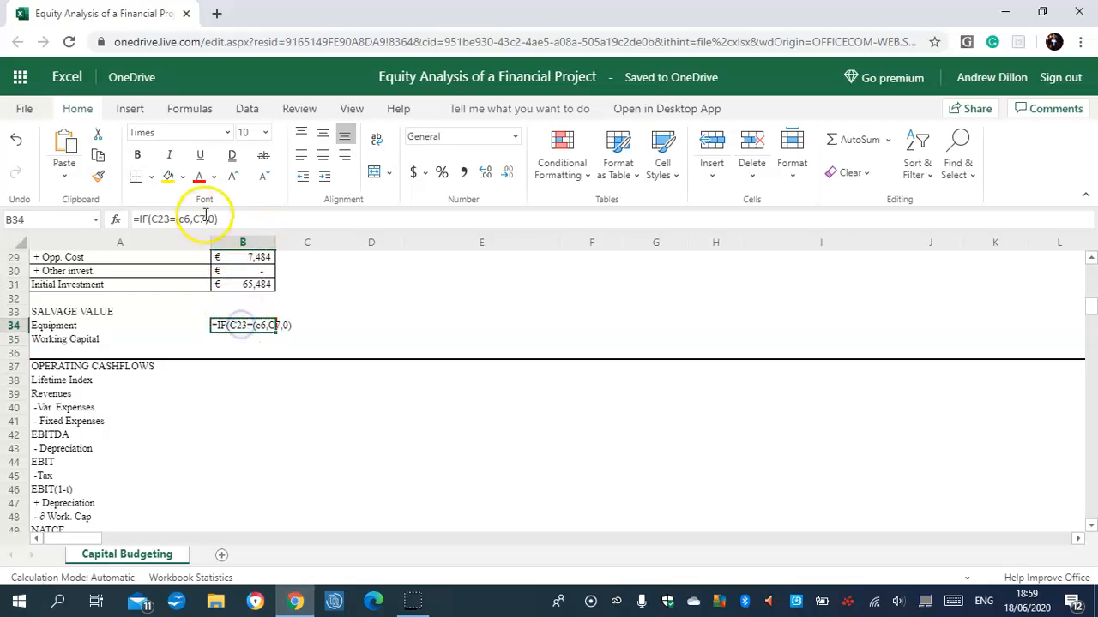
pyautogui.click(183, 218)
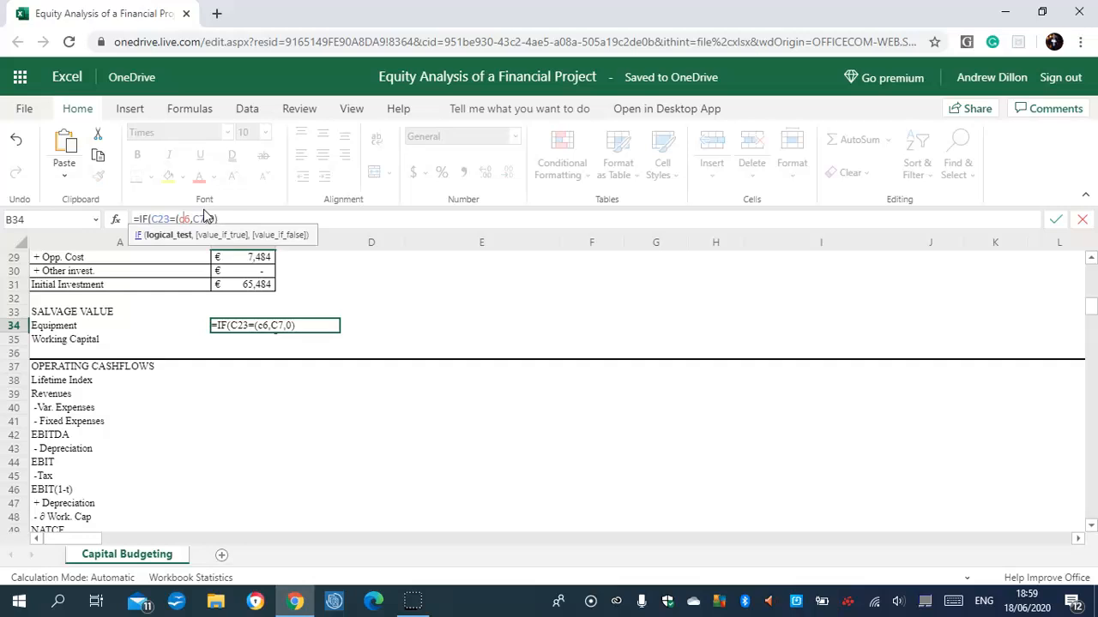
pyautogui.click(186, 219)
pyautogui.press('Return')
pyautogui.click(250, 324)
pyautogui.hotkey('ctrl', 'c')
pyautogui.click(291, 326)
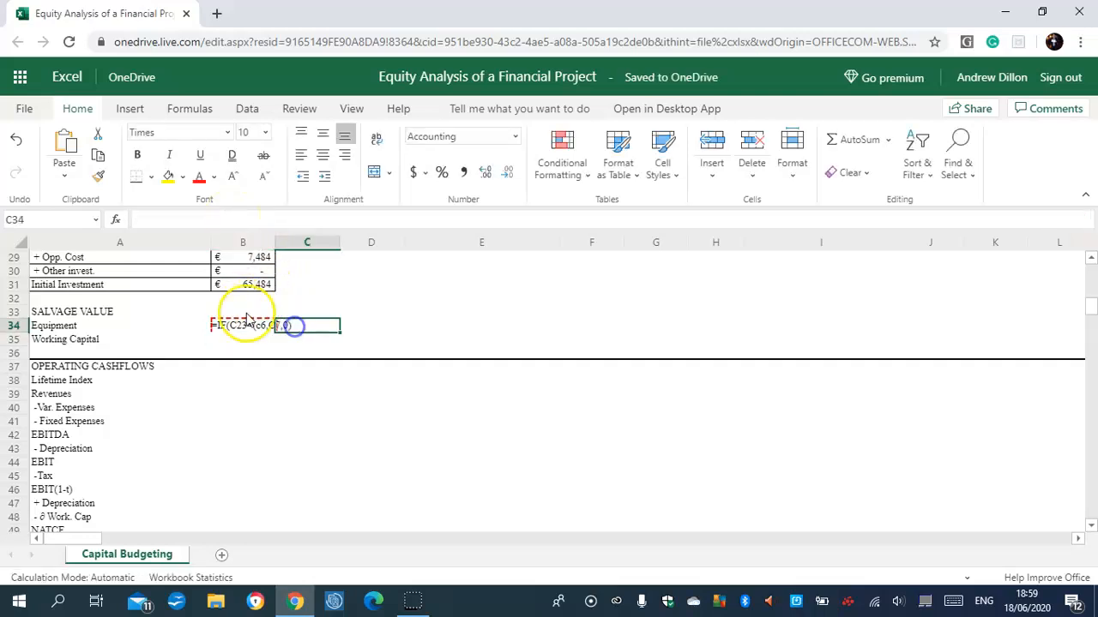
# Undo the edits to the equipment salvage formula in B34 back to =IF(C23=C6,C7,0).
pyautogui.click(214, 313)
pyautogui.click(16, 139)
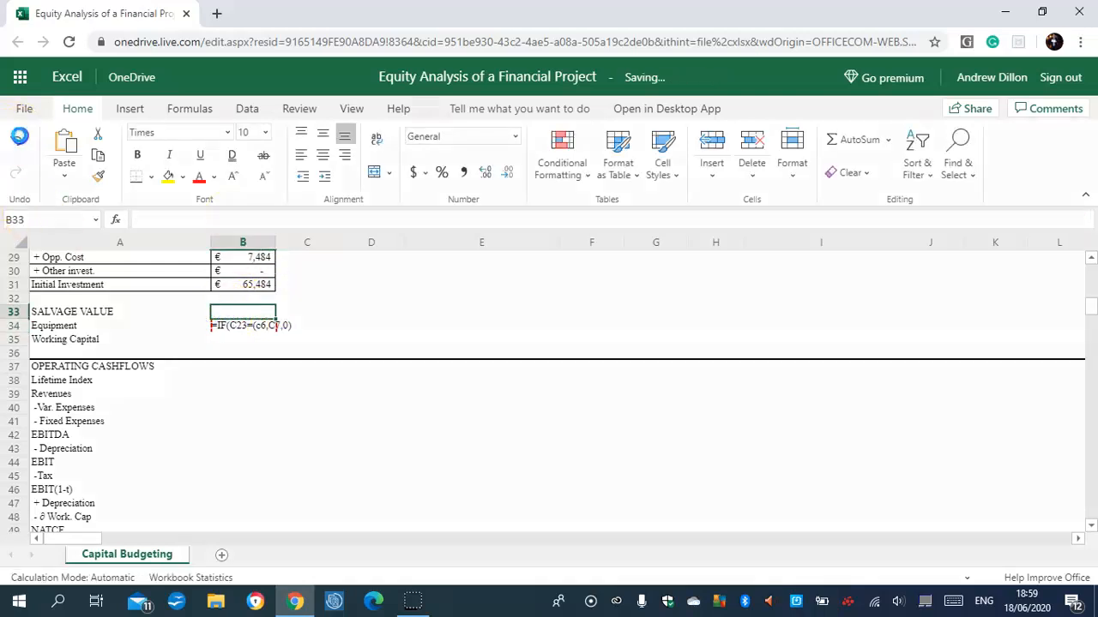
pyautogui.click(22, 139)
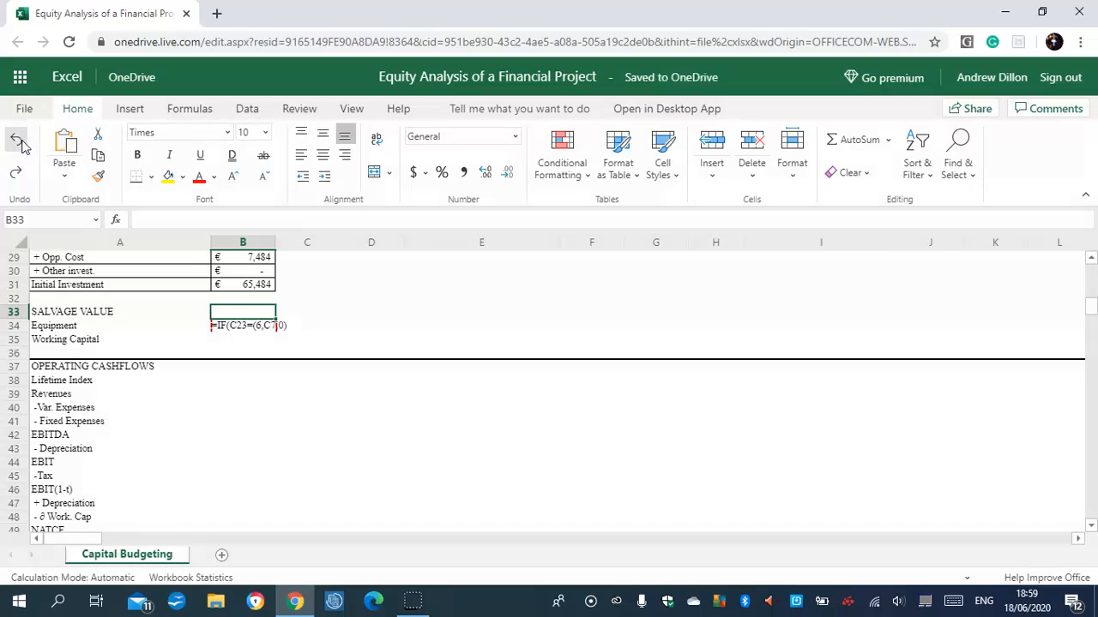
pyautogui.click(20, 142)
# Apply the Euro (€ 123) accounting format to the salvage value cells B34:J35.
pyautogui.click(260, 333)
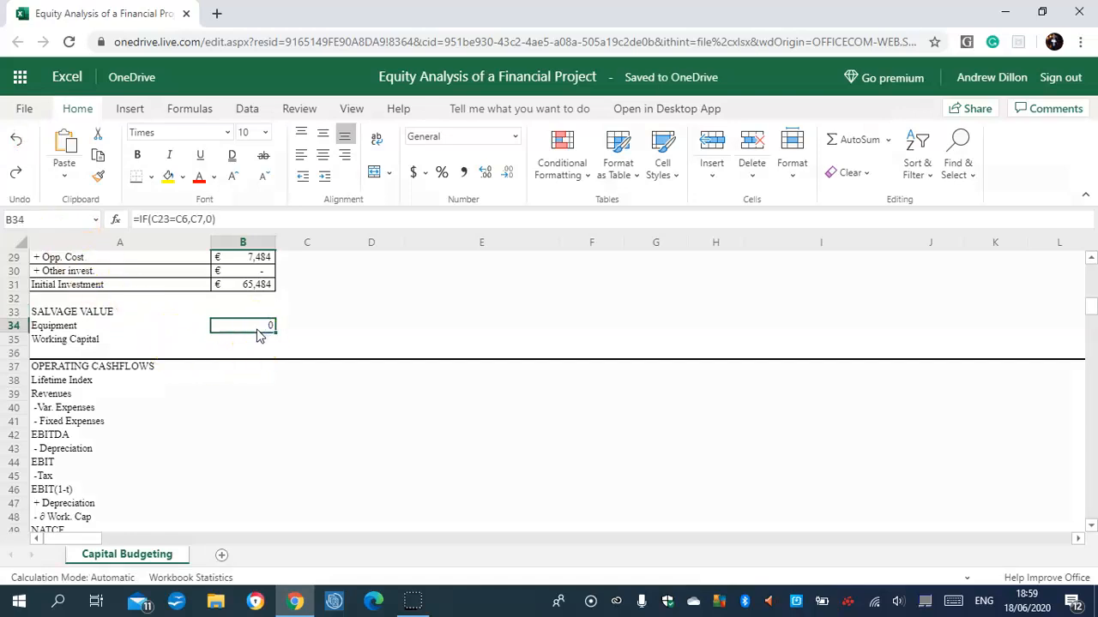
pyautogui.moveTo(266, 332); pyautogui.dragTo(916, 343)
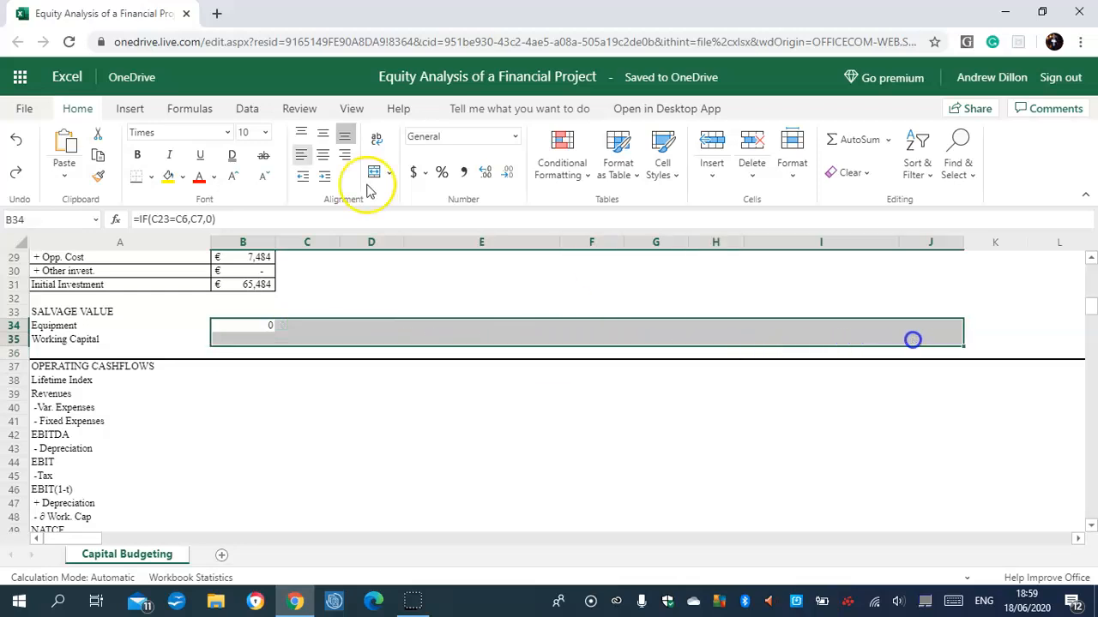
pyautogui.click(423, 175)
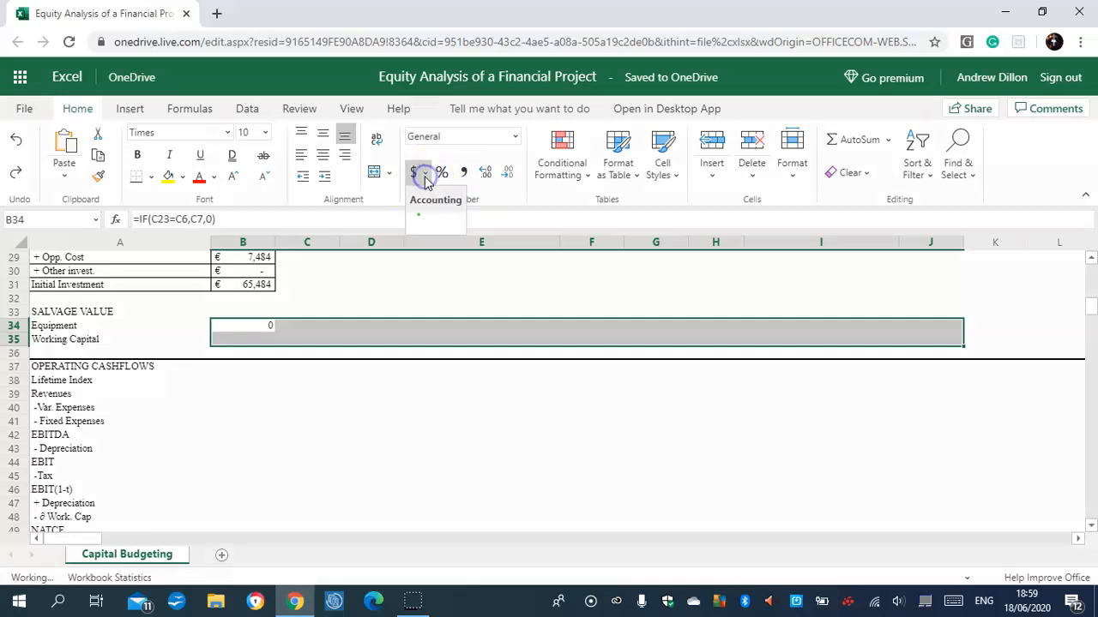
pyautogui.click(424, 175)
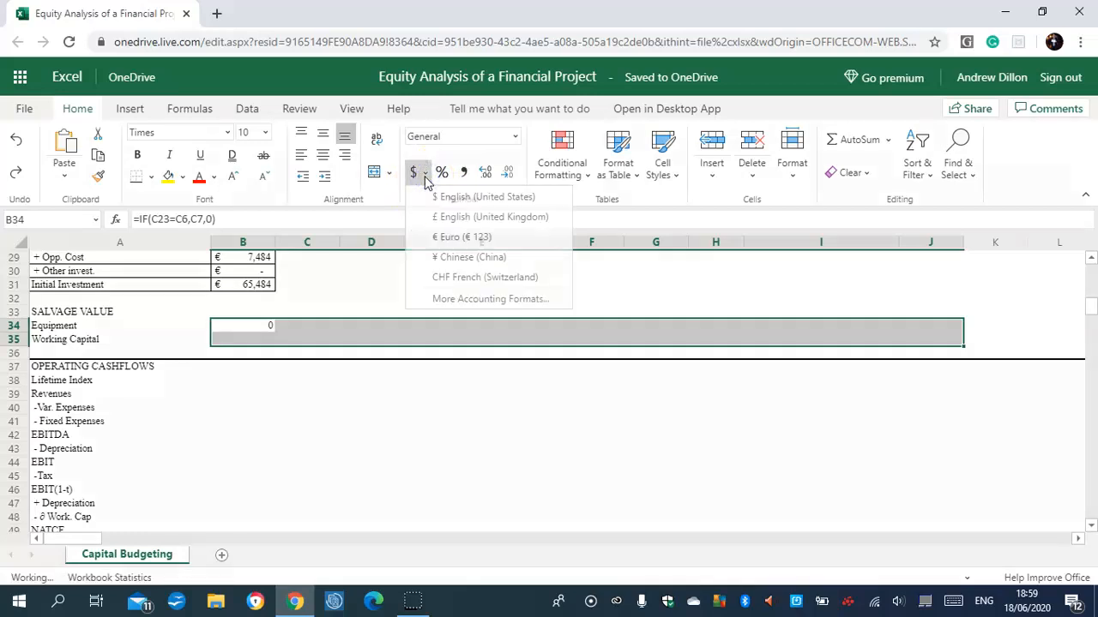
pyautogui.click(455, 236)
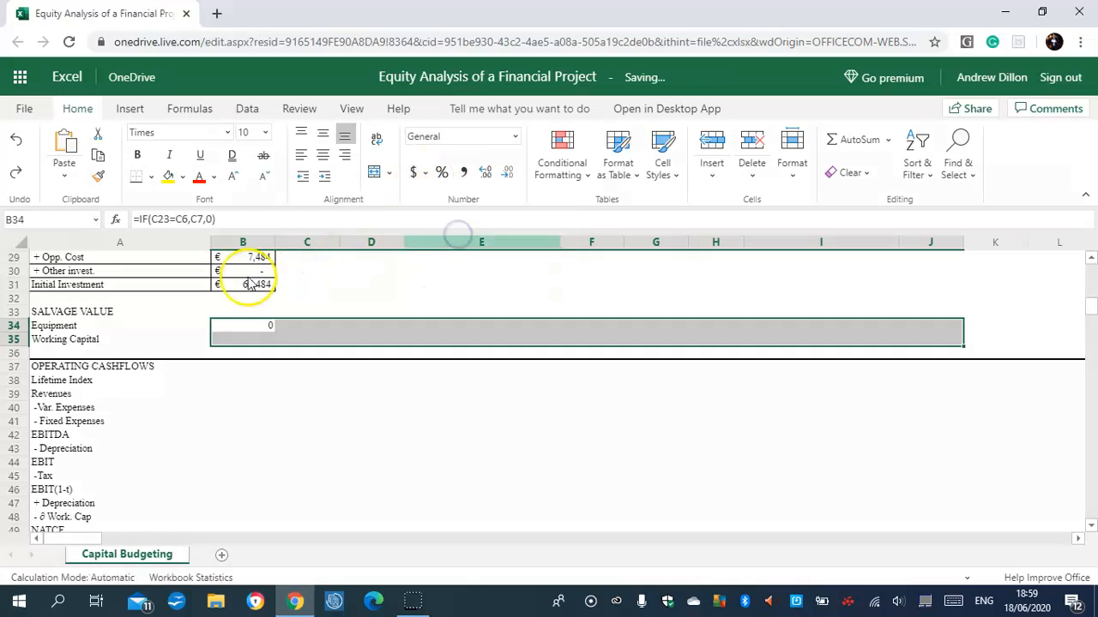
# Copy the equipment salvage formula from B34 across to J34 and check the copied formulas in the row.
pyautogui.click(257, 342)
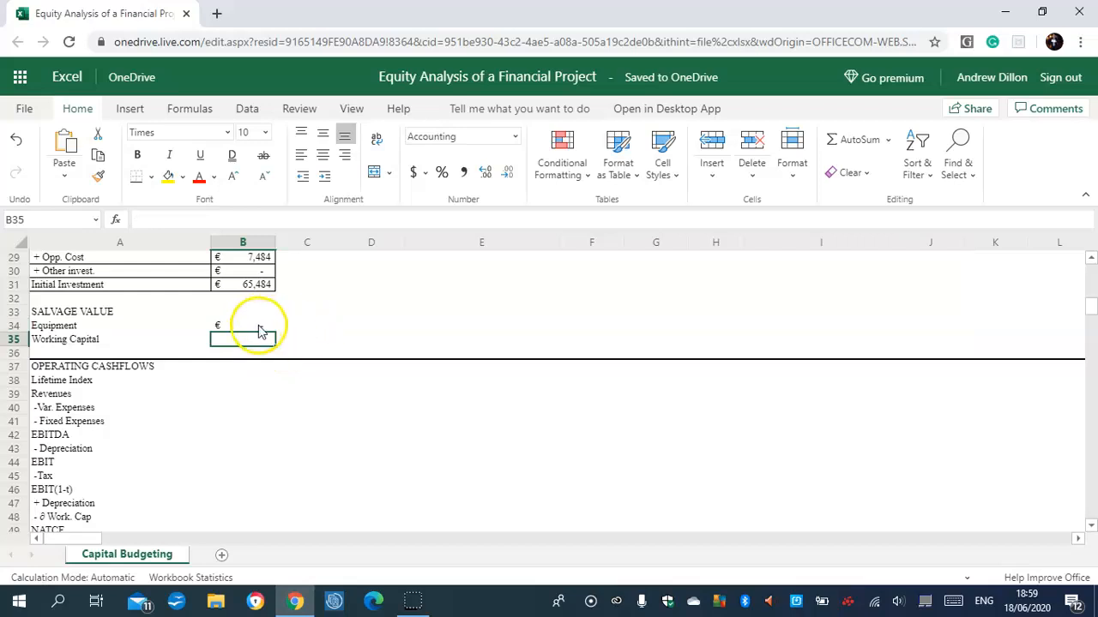
pyautogui.click(260, 326)
pyautogui.moveTo(276, 330); pyautogui.dragTo(957, 326)
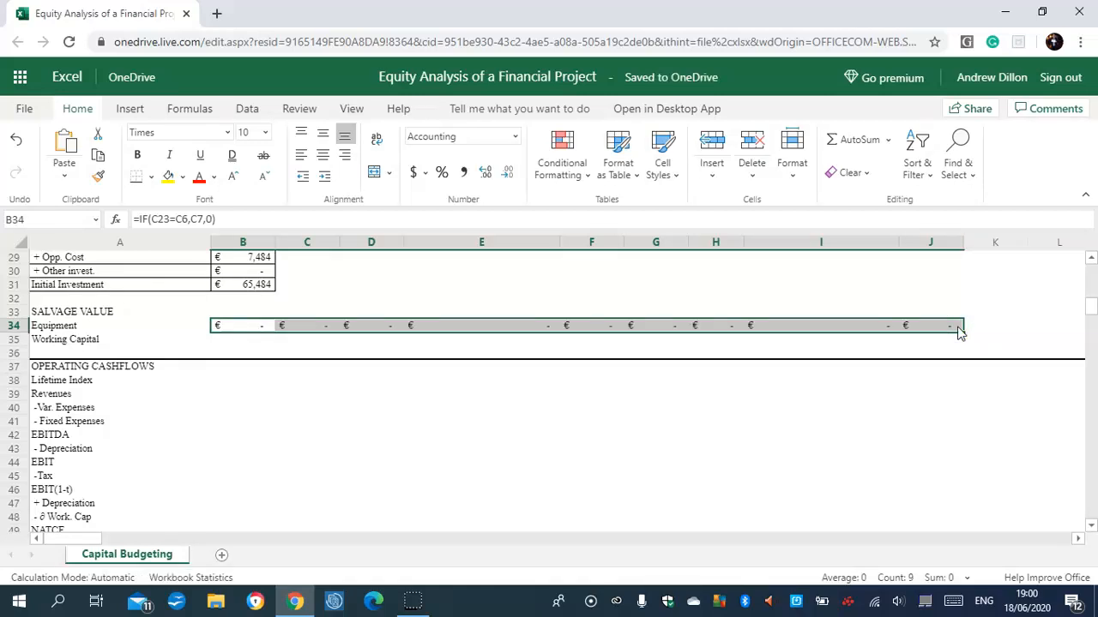
pyautogui.click(309, 325)
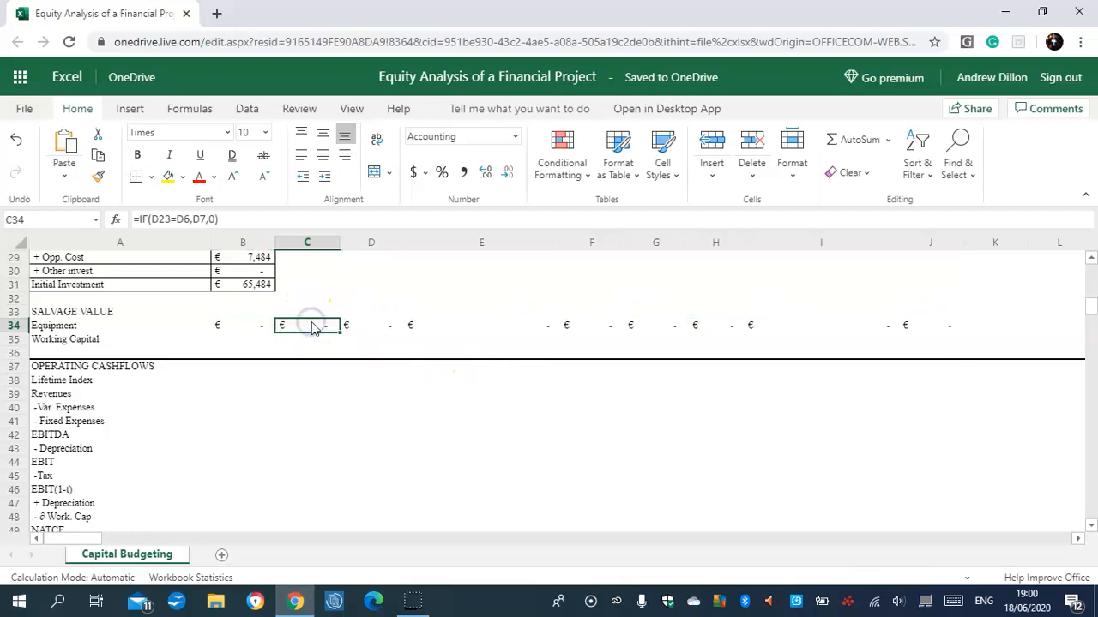
pyautogui.click(395, 333)
pyautogui.click(448, 322)
pyautogui.click(438, 331)
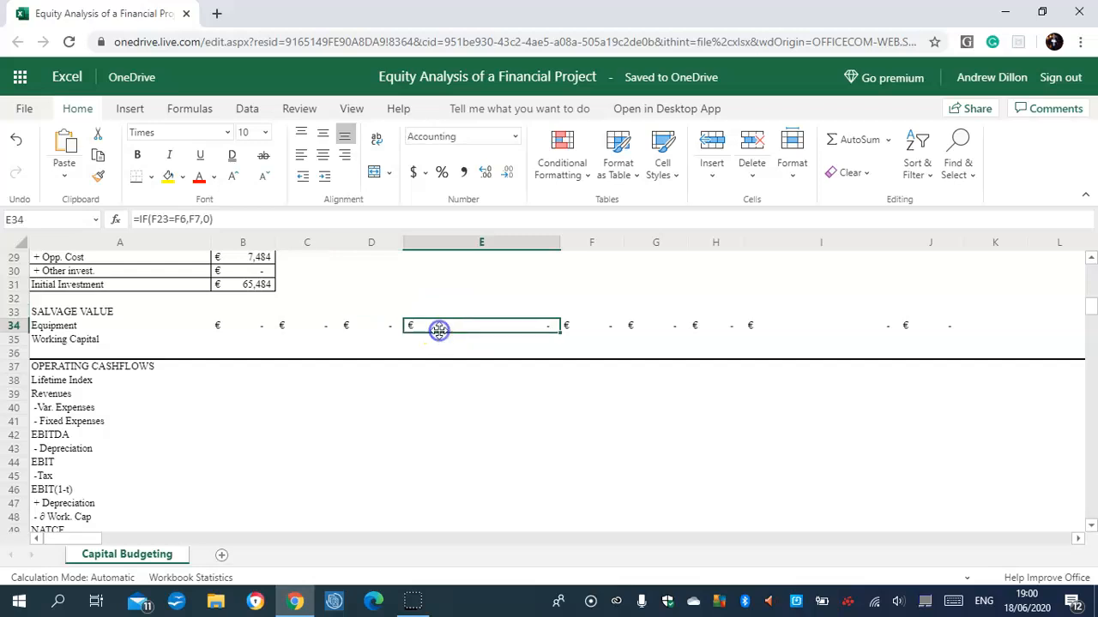
pyautogui.click(582, 314)
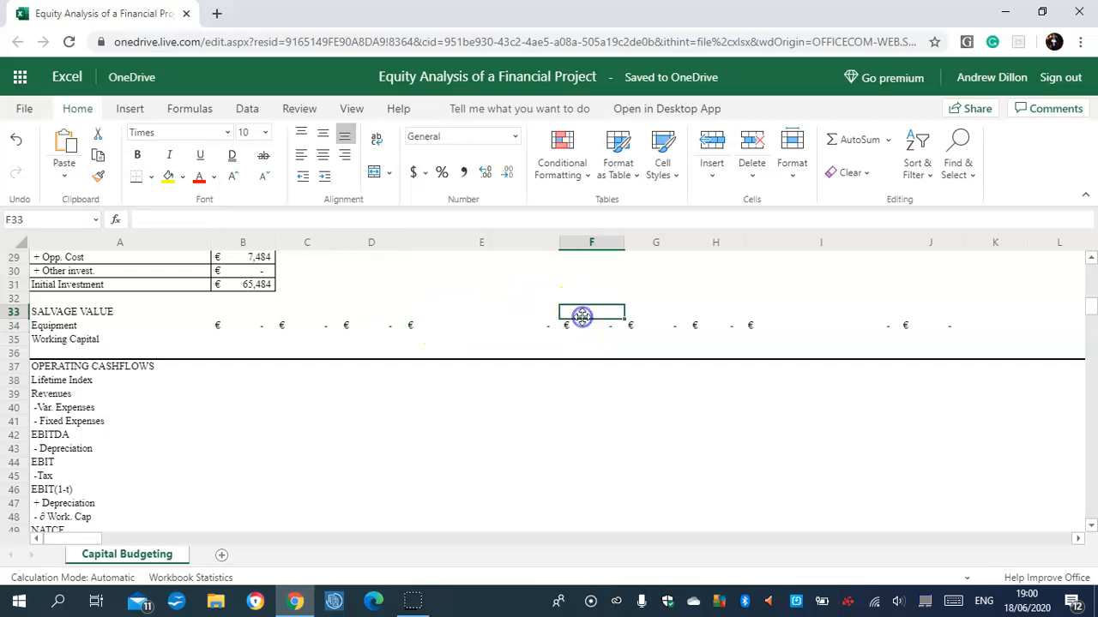
# Begin the working capital salvage formula in B35 with an IF condition testing whether C23 equals C6.
pyautogui.click(232, 340)
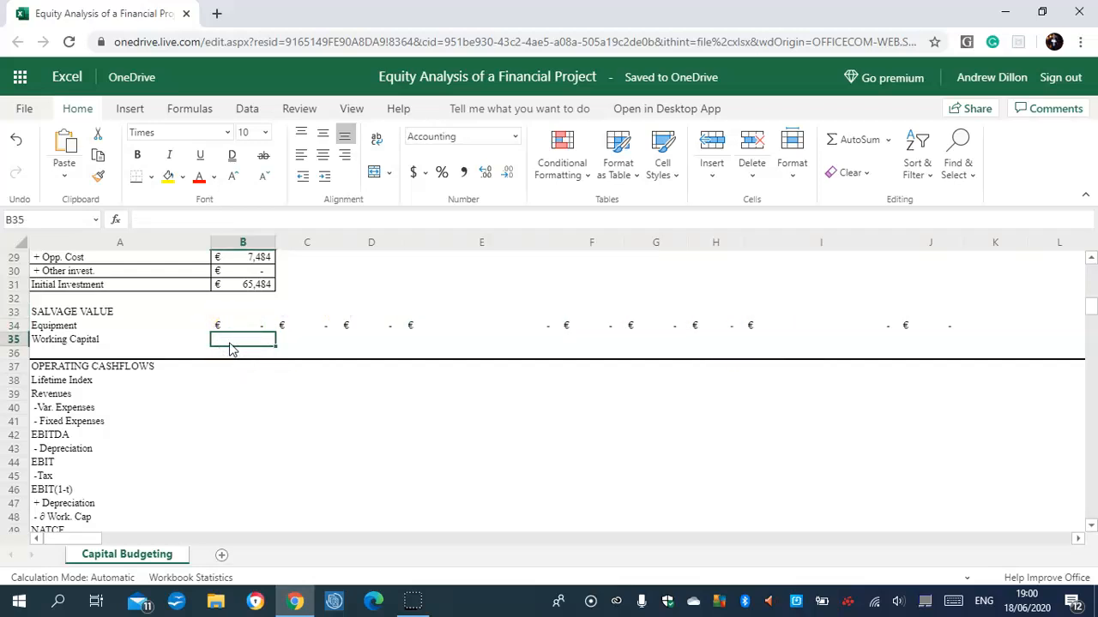
pyautogui.click(228, 346)
pyautogui.write('=if')
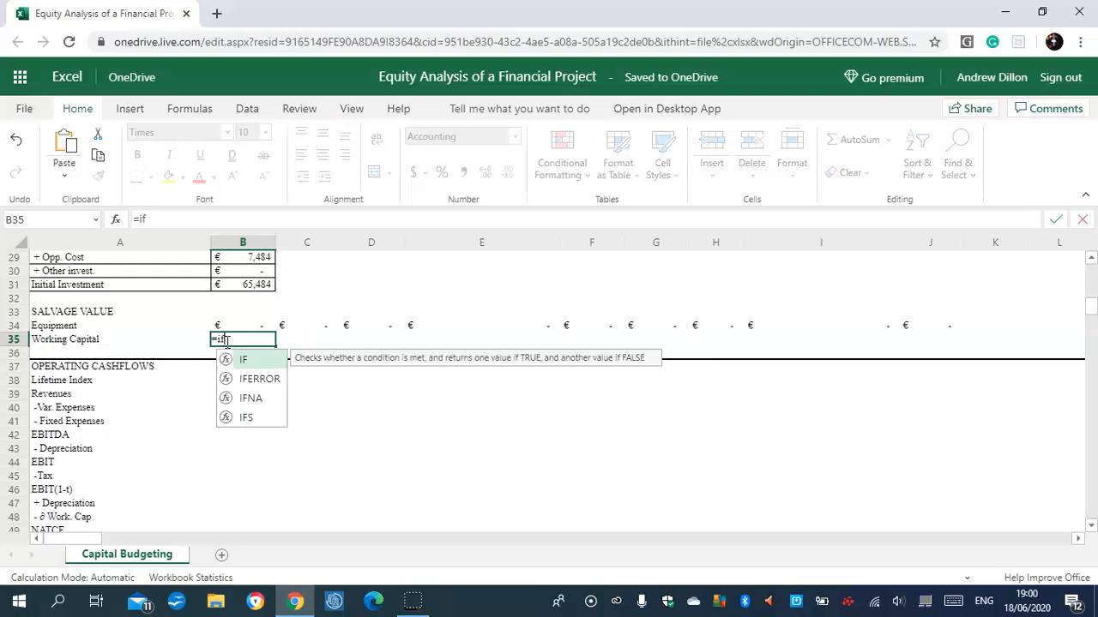
pyautogui.write('(')
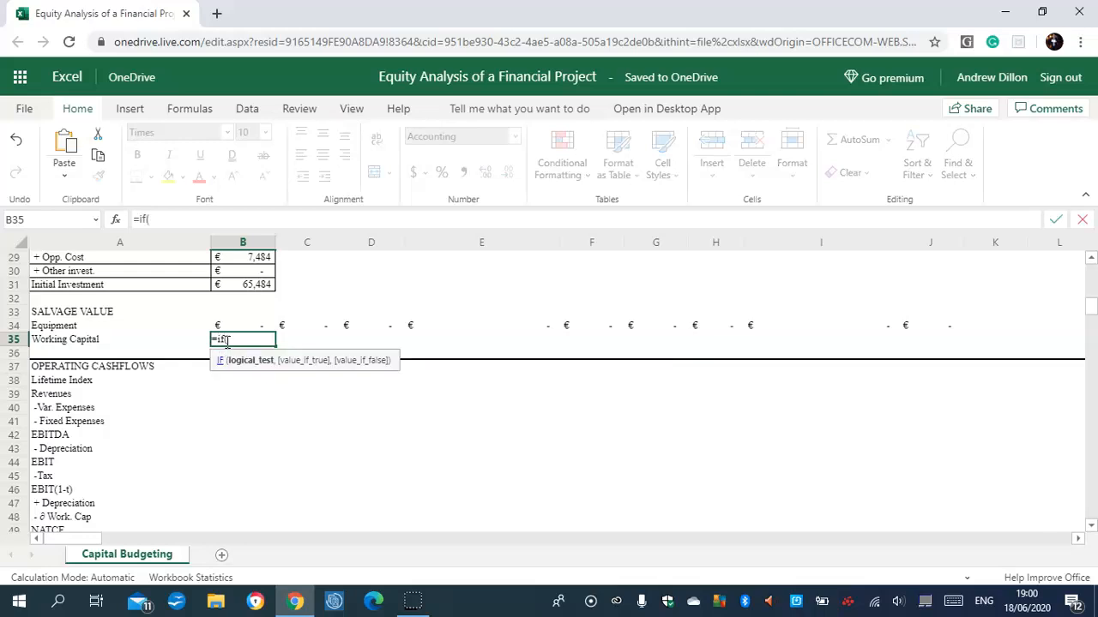
pyautogui.write('c23')
pyautogui.write('-')
pyautogui.write('=')
pyautogui.write('c6')
pyautogui.write(',')
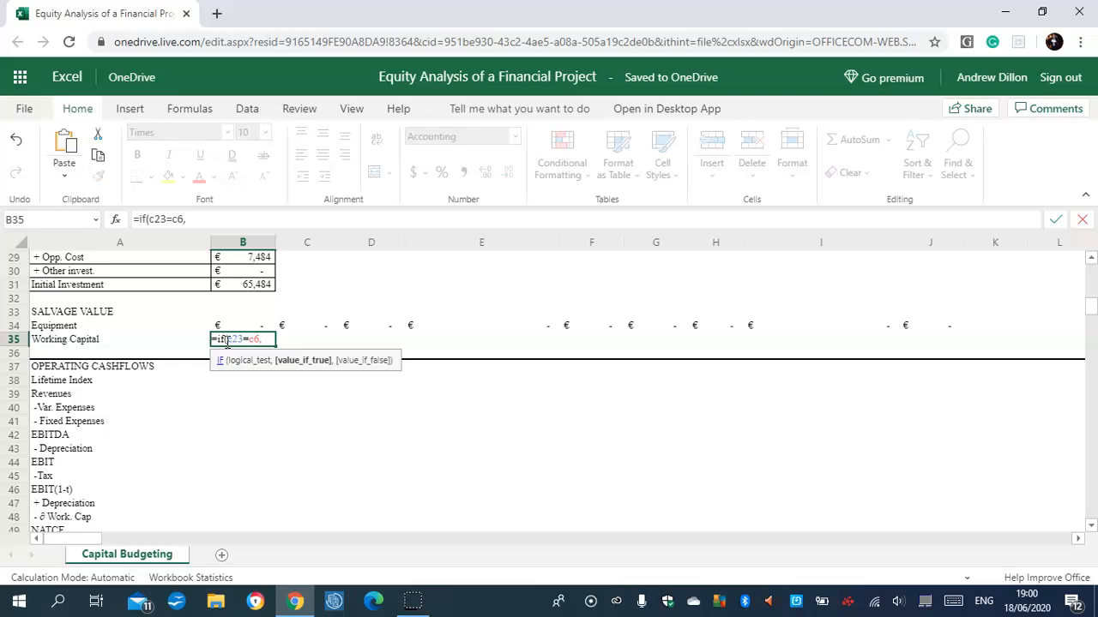
pyautogui.press('BackSpace')
pyautogui.press('BackSpace')
pyautogui.press('BackSpace')
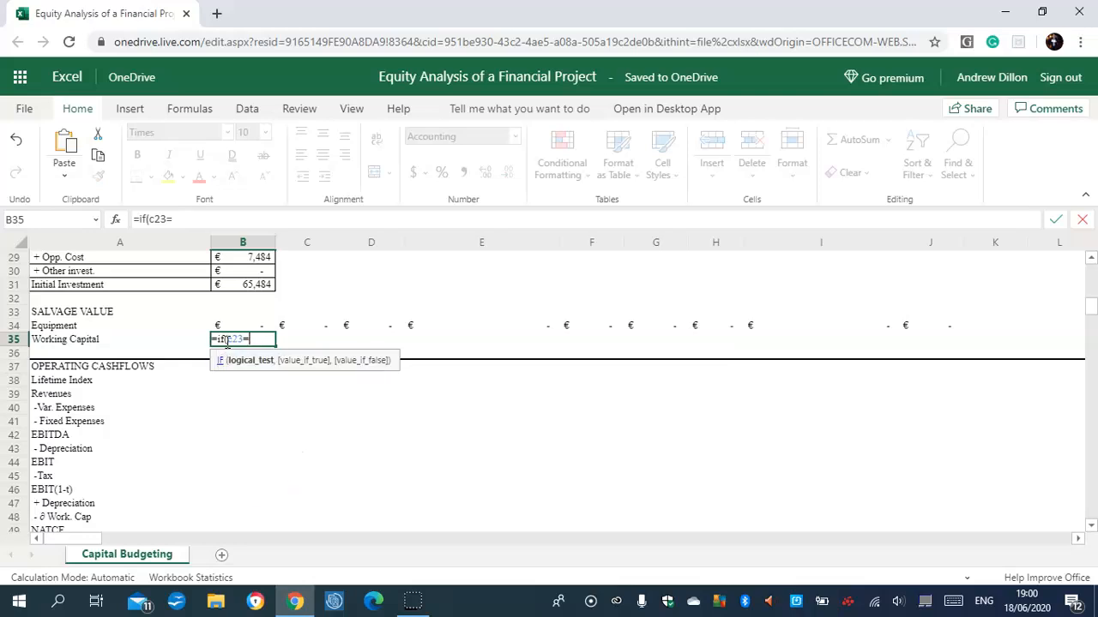
pyautogui.write('(c23=c6,')
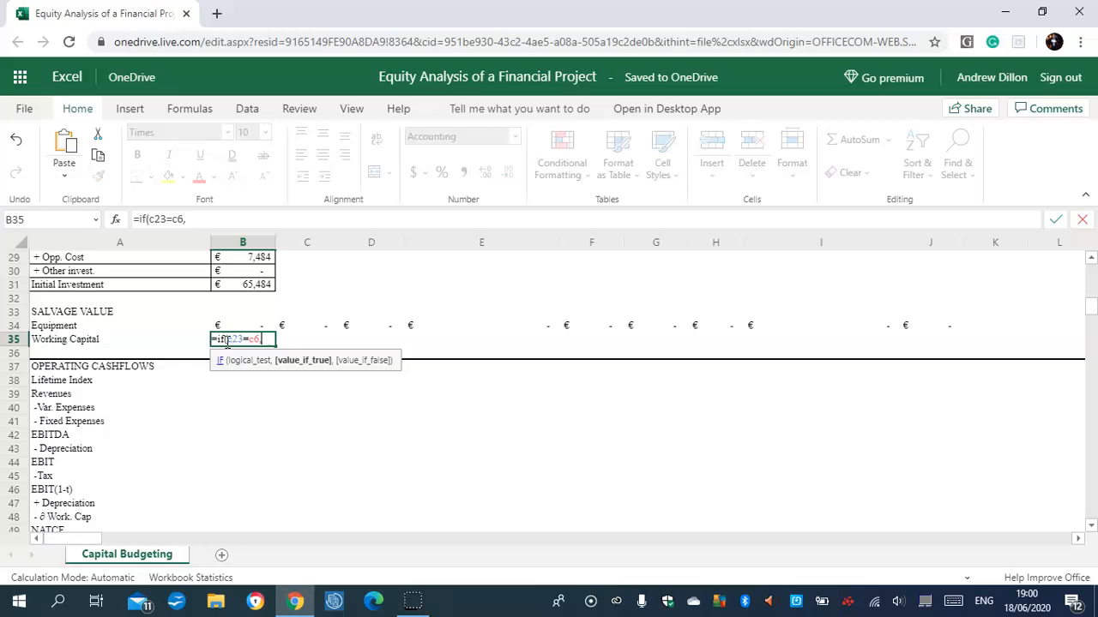
pyautogui.write('(c13')
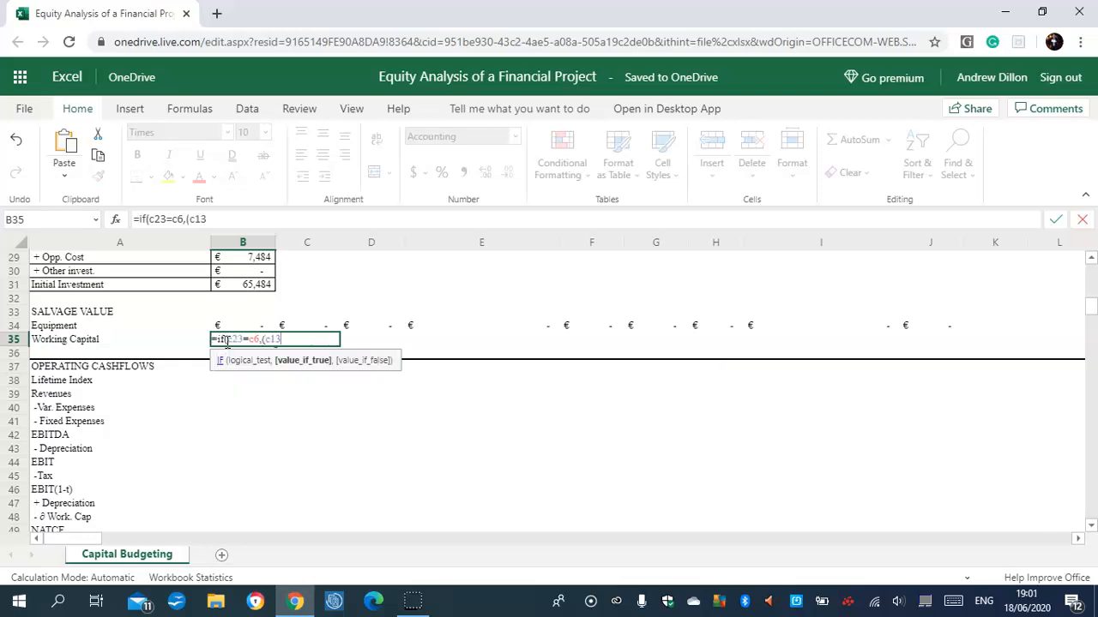
pyautogui.write('+sum')
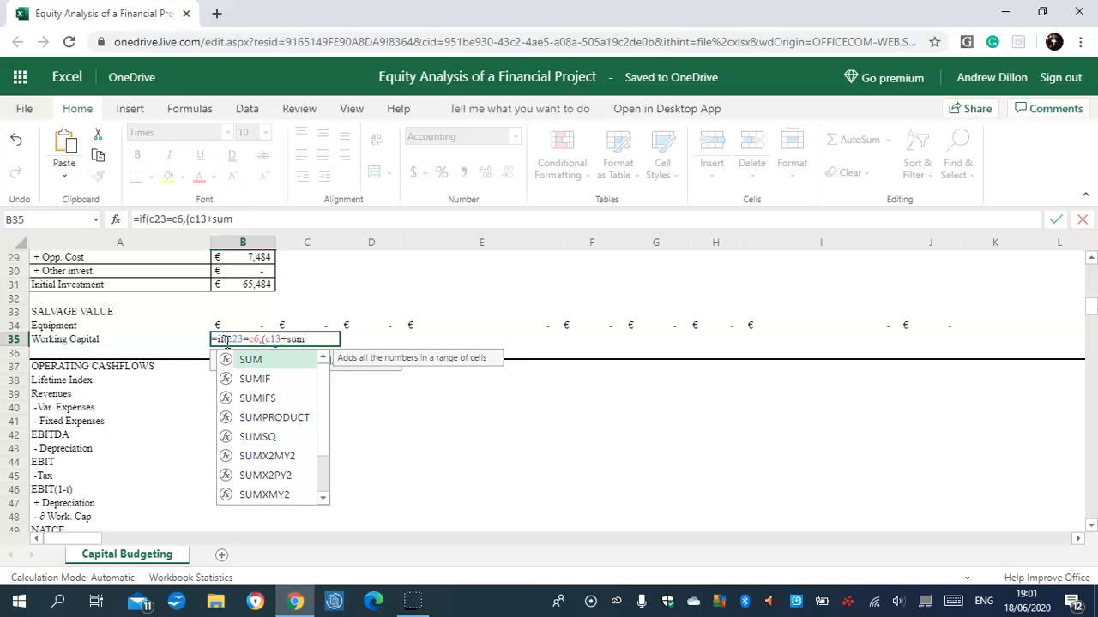
pyautogui.write('(c48')
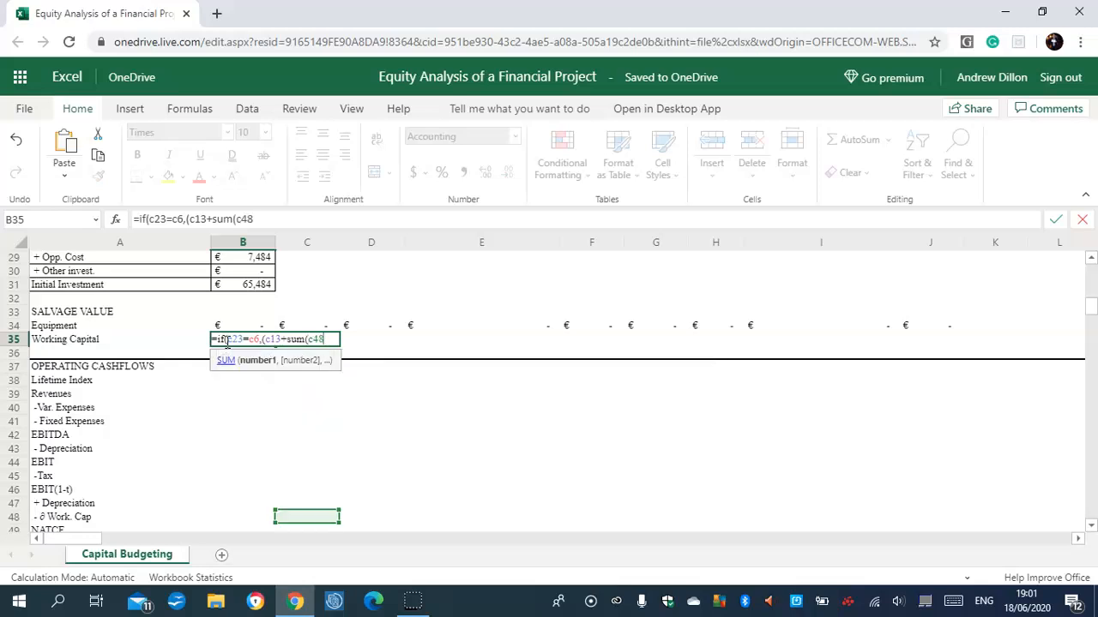
pyautogui.write(':l48))')
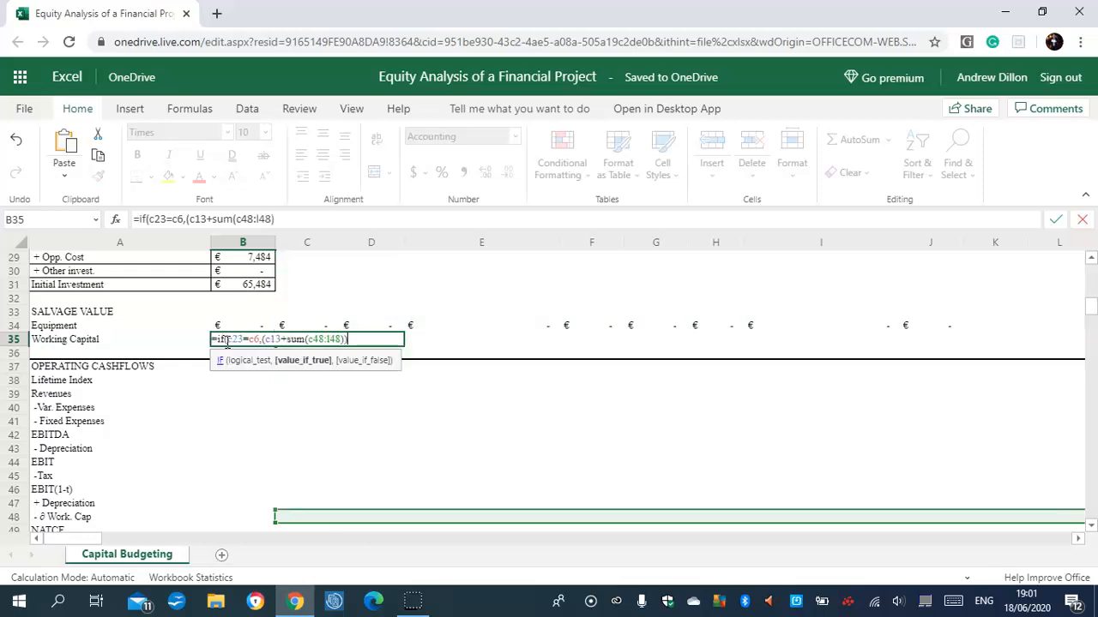
pyautogui.write('*c1')
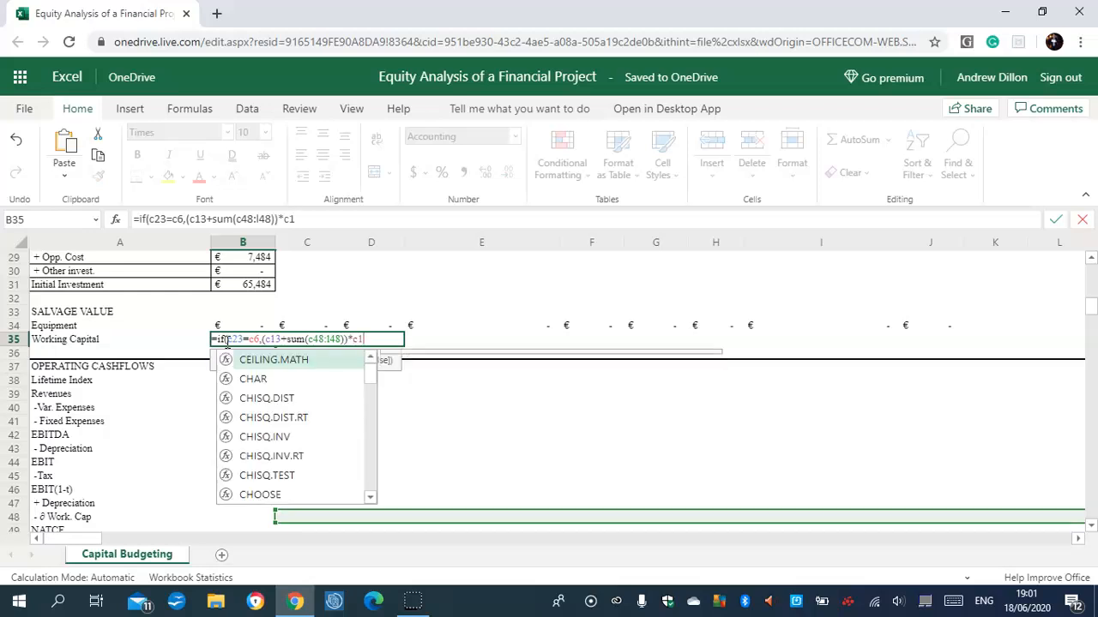
pyautogui.write('5,')
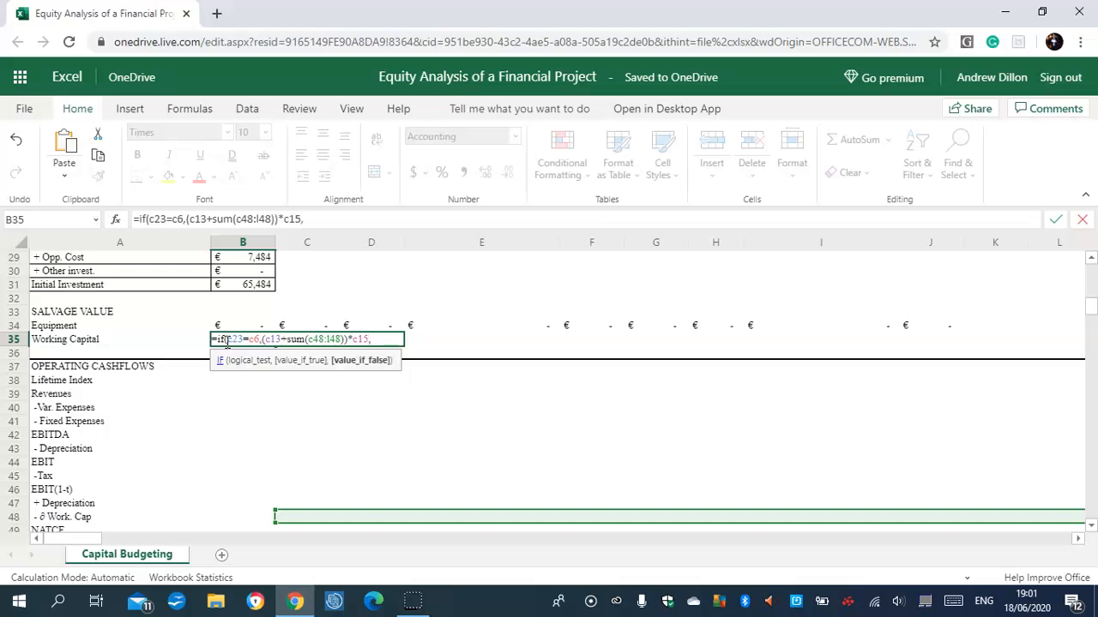
pyautogui.write('0)')
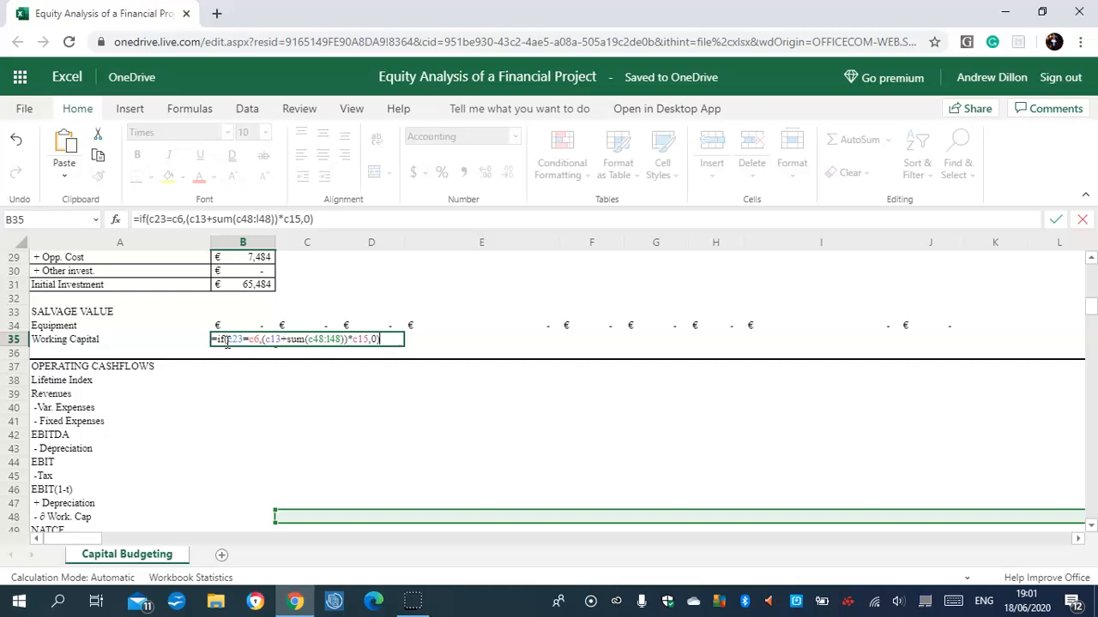
# Multiply the true value by C15 and finish the B35 formula with 0 as the false value.
pyautogui.press('Return')
# Copy the working capital salvage formula from B35 across to J35 and compare the formulas in J35 and B35.
pyautogui.click(250, 342)
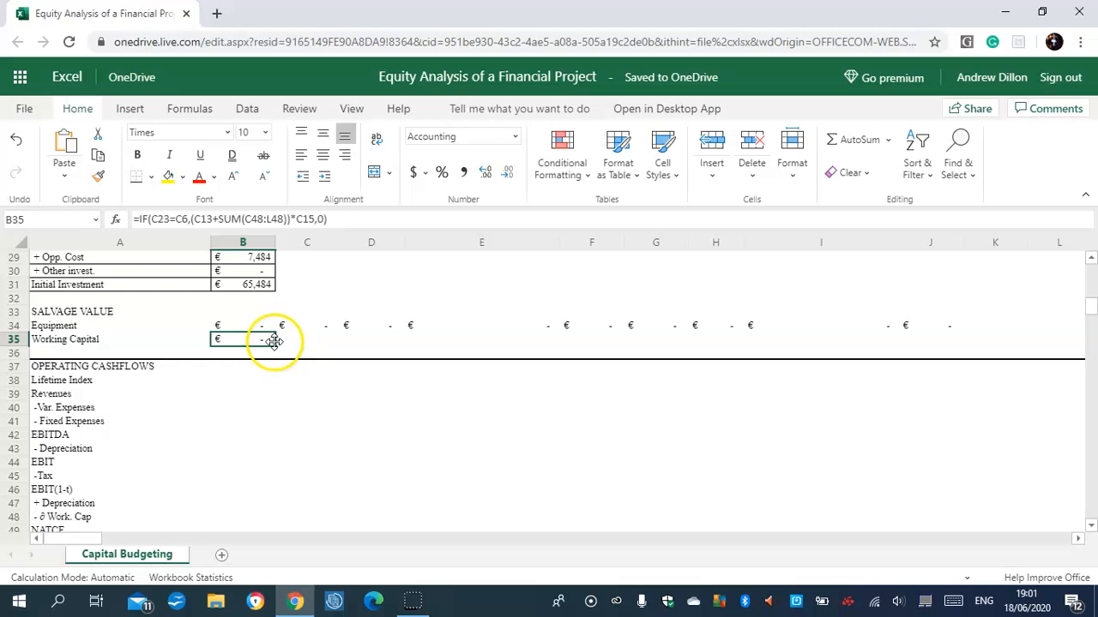
pyautogui.moveTo(274, 346)
pyautogui.mouseDown()
pyautogui.moveTo(599, 340)
pyautogui.moveTo(900, 346)
pyautogui.moveTo(932, 358)
pyautogui.mouseUp()
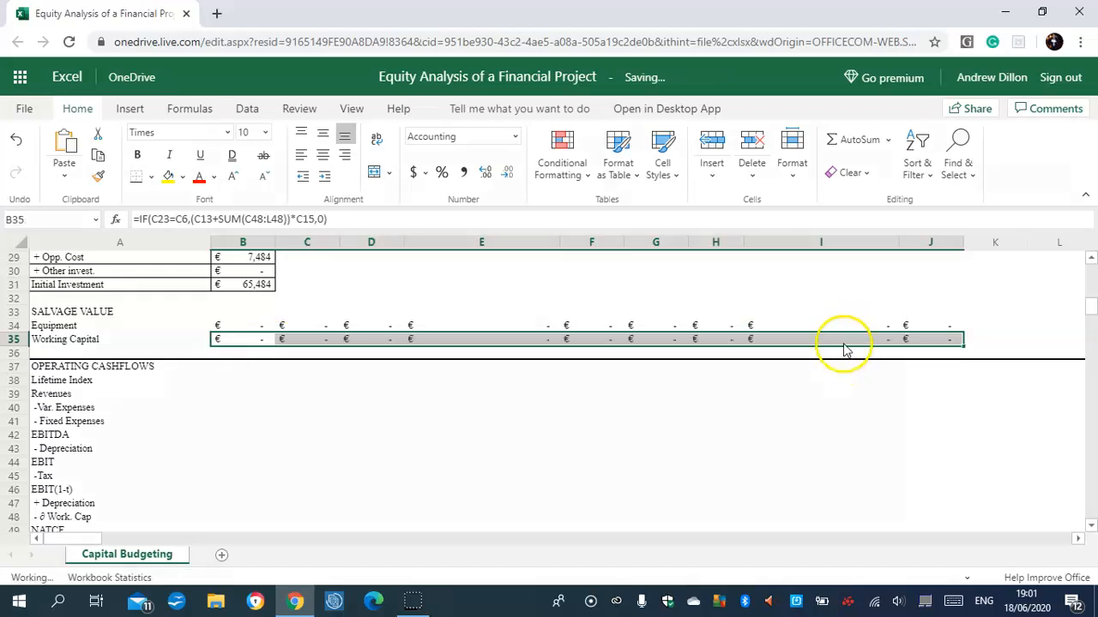
pyautogui.click(928, 340)
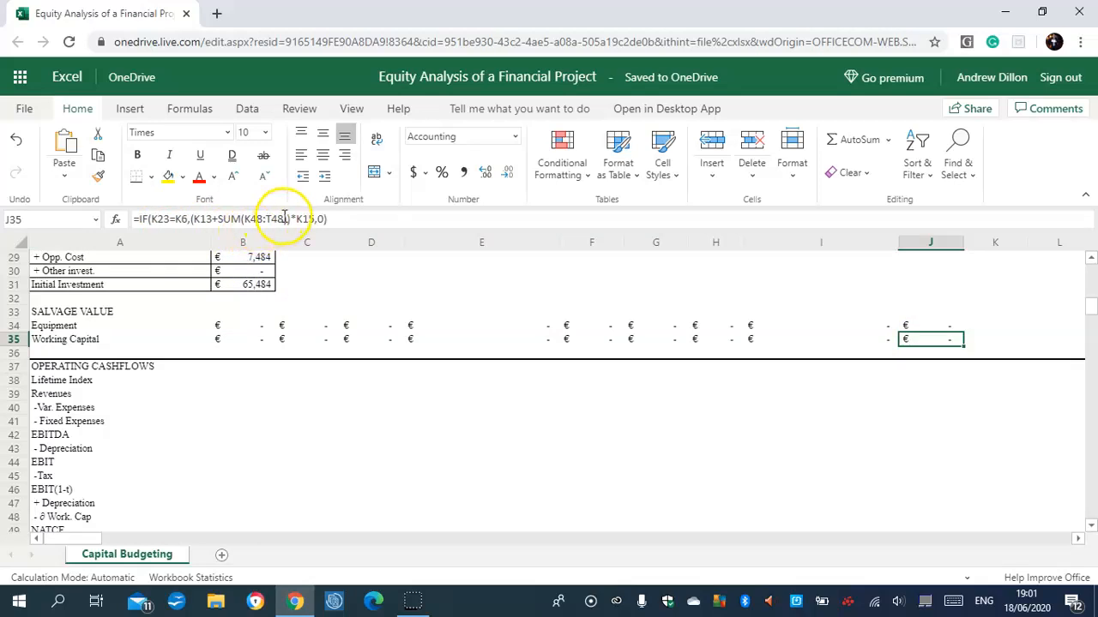
pyautogui.click(238, 341)
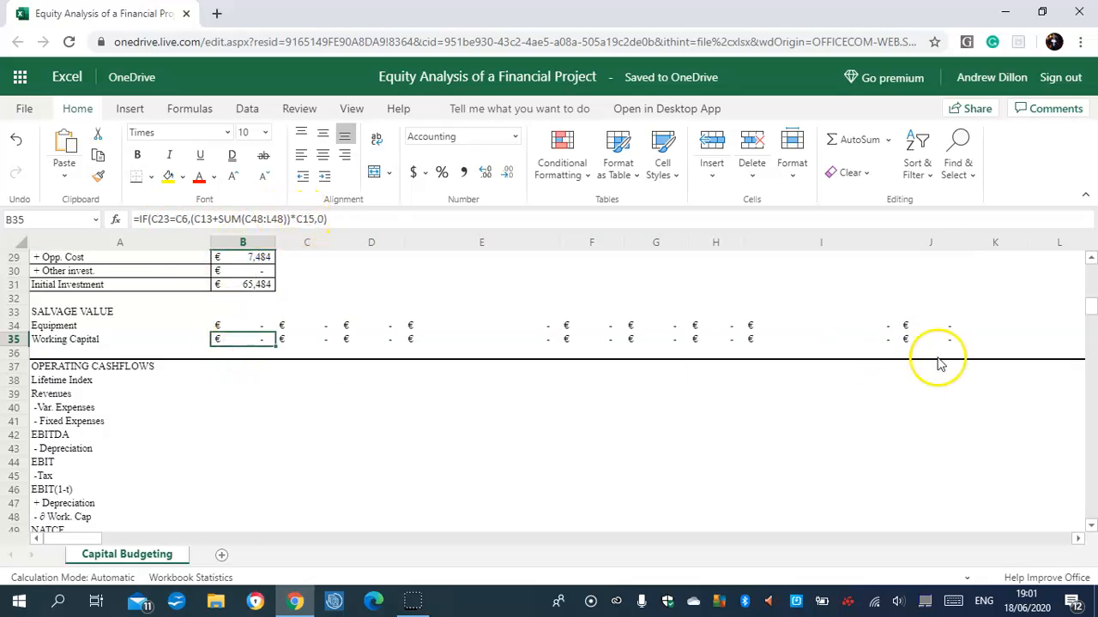
# Change the SUM range in the J35 working capital formula to C48:L48.
pyautogui.click(912, 342)
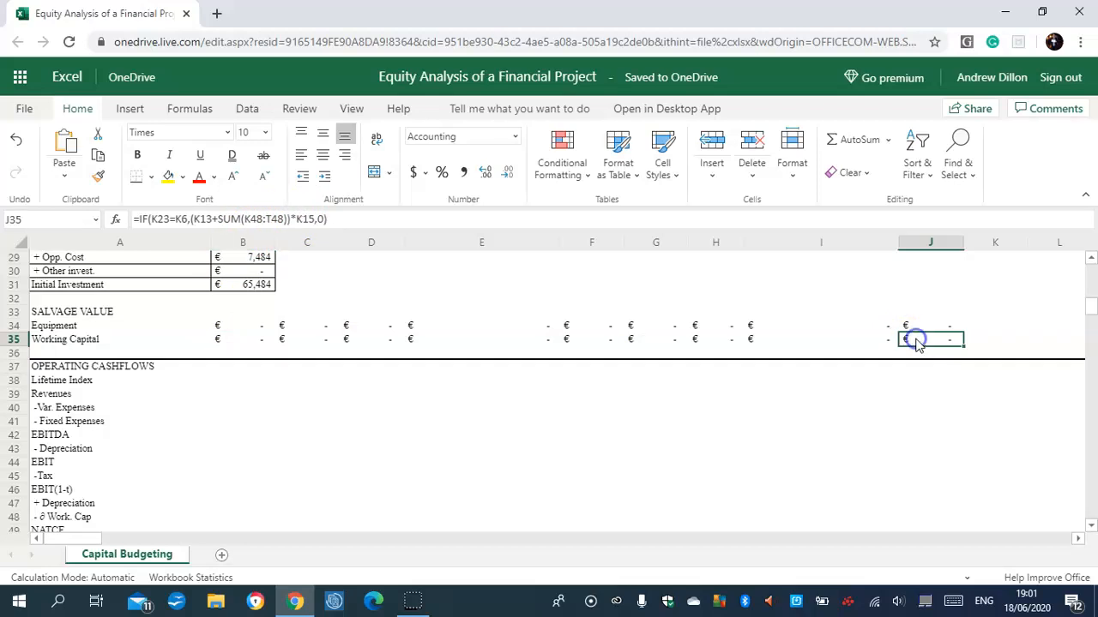
pyautogui.click(202, 219)
pyautogui.moveTo(253, 220); pyautogui.dragTo(246, 220)
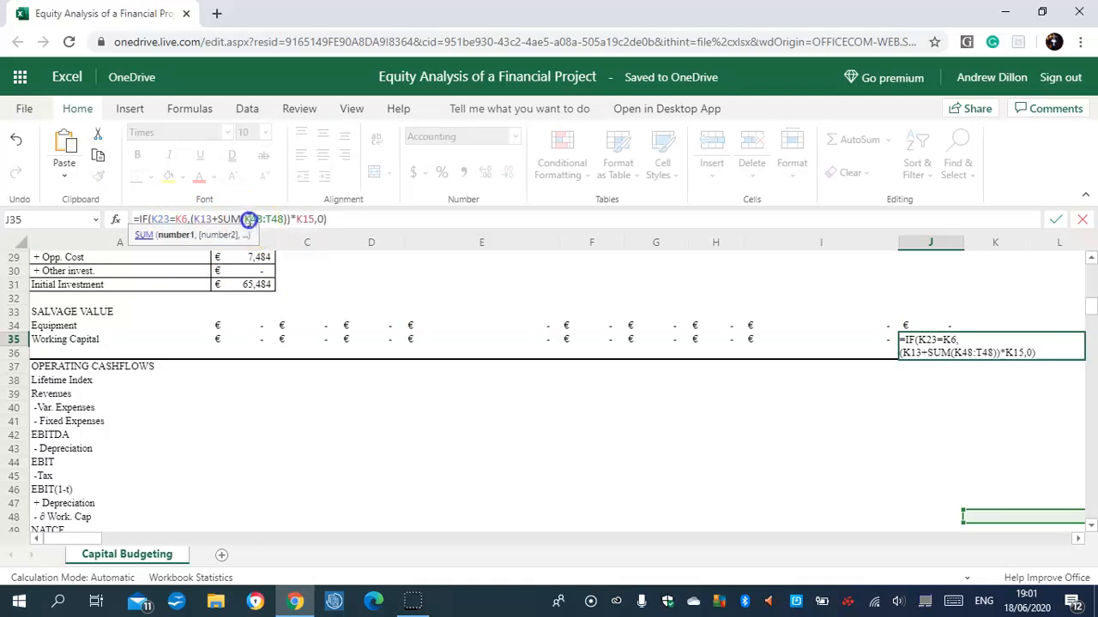
pyautogui.write('c')
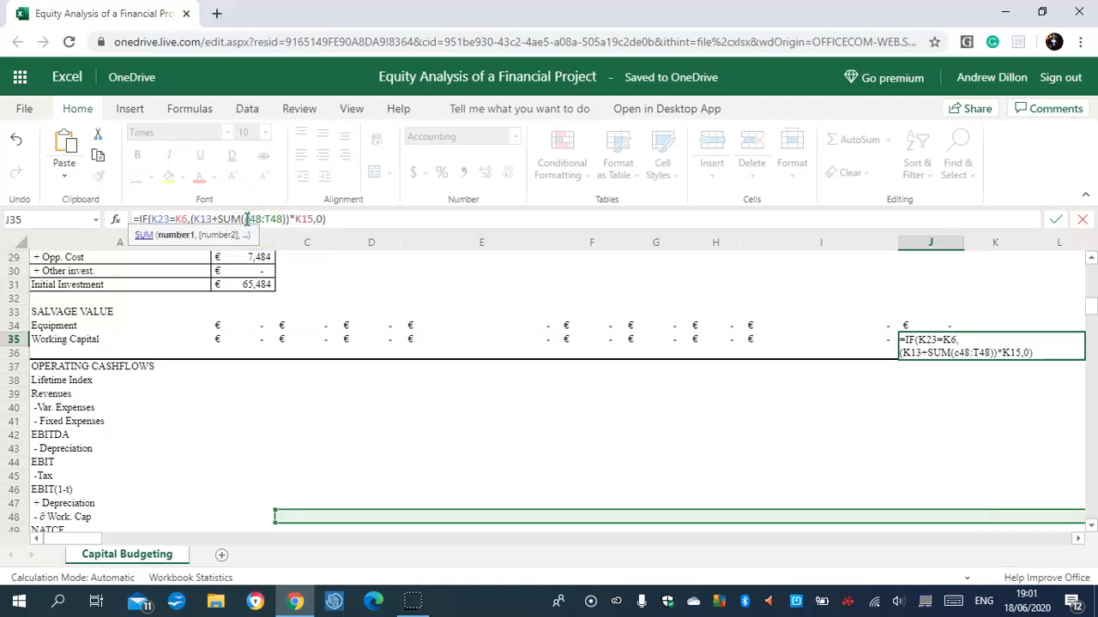
pyautogui.click(200, 221)
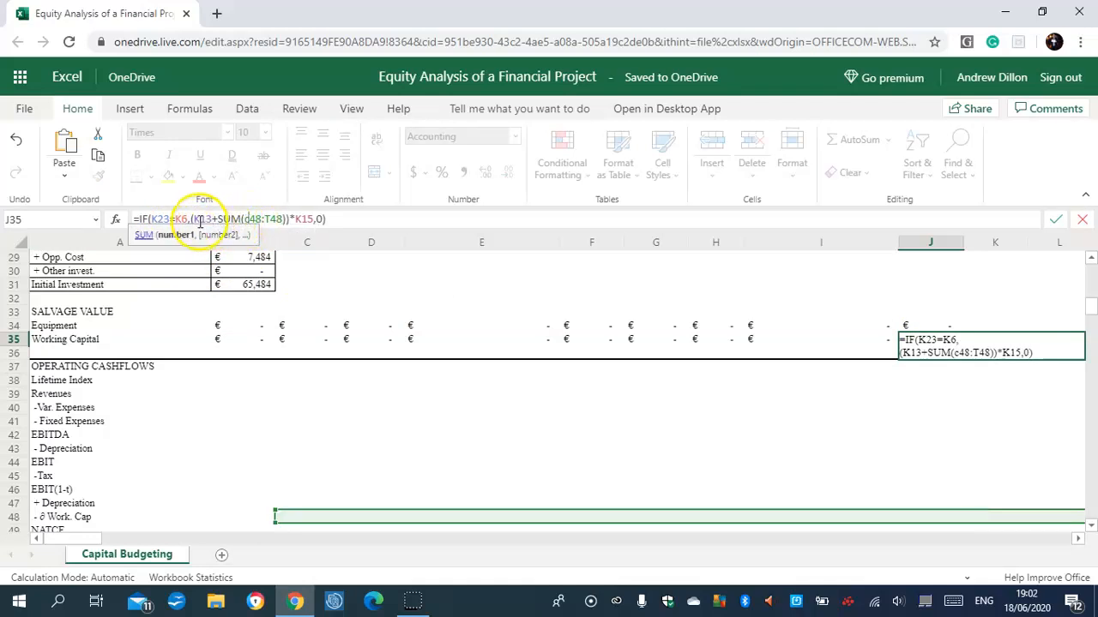
pyautogui.moveTo(270, 220); pyautogui.dragTo(265, 219)
pyautogui.press('BackSpace')
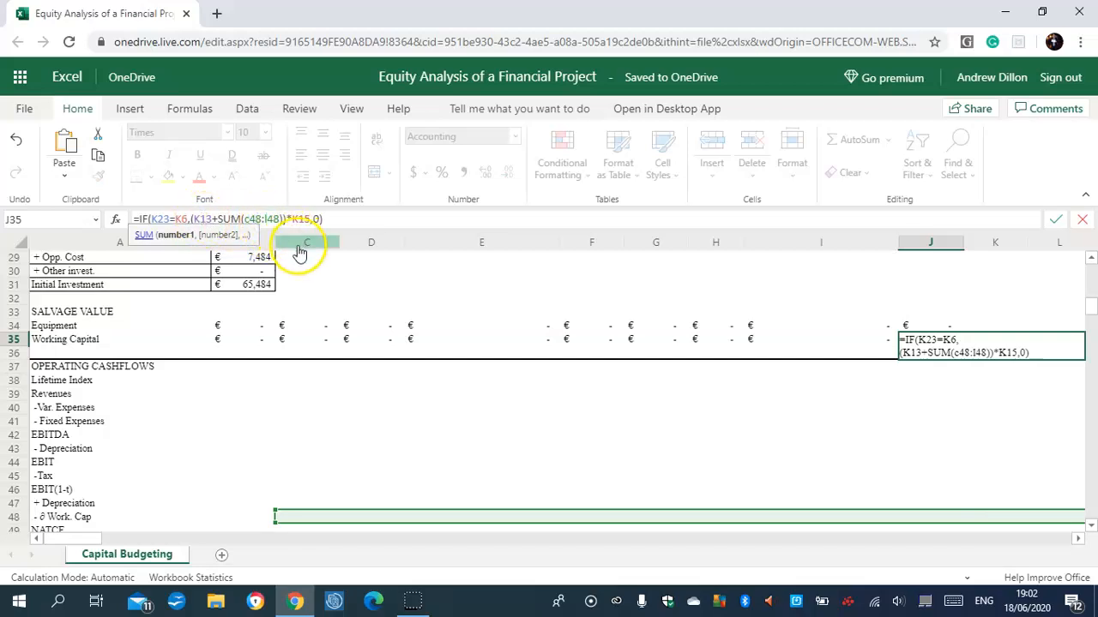
pyautogui.press('Return')
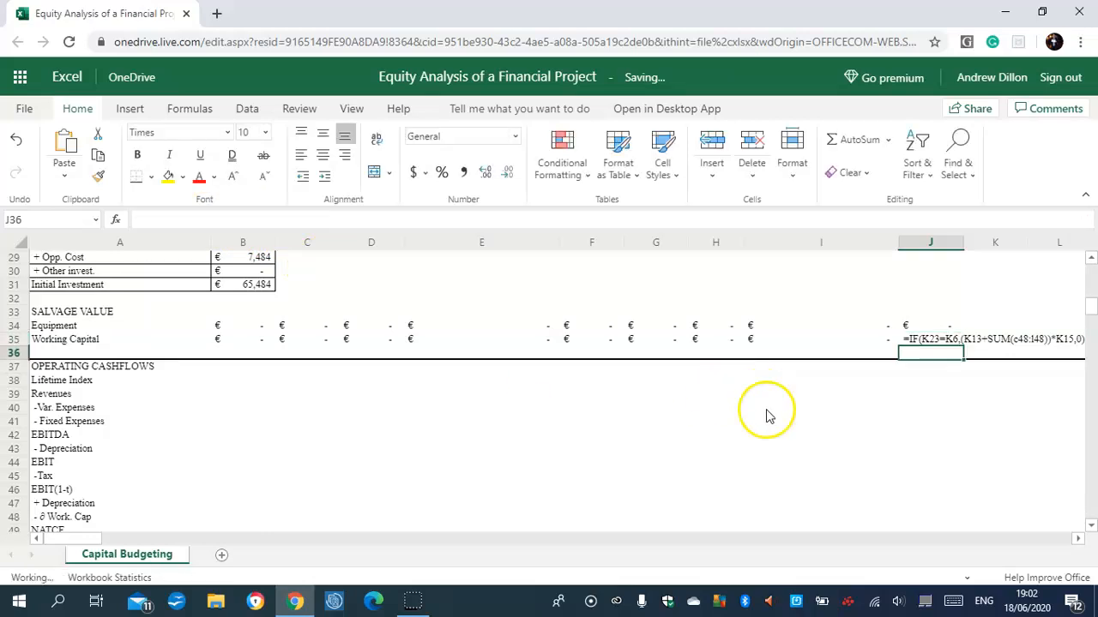
# Change the SUM range in the I35 working capital formula to C48:L48.
pyautogui.click(941, 340)
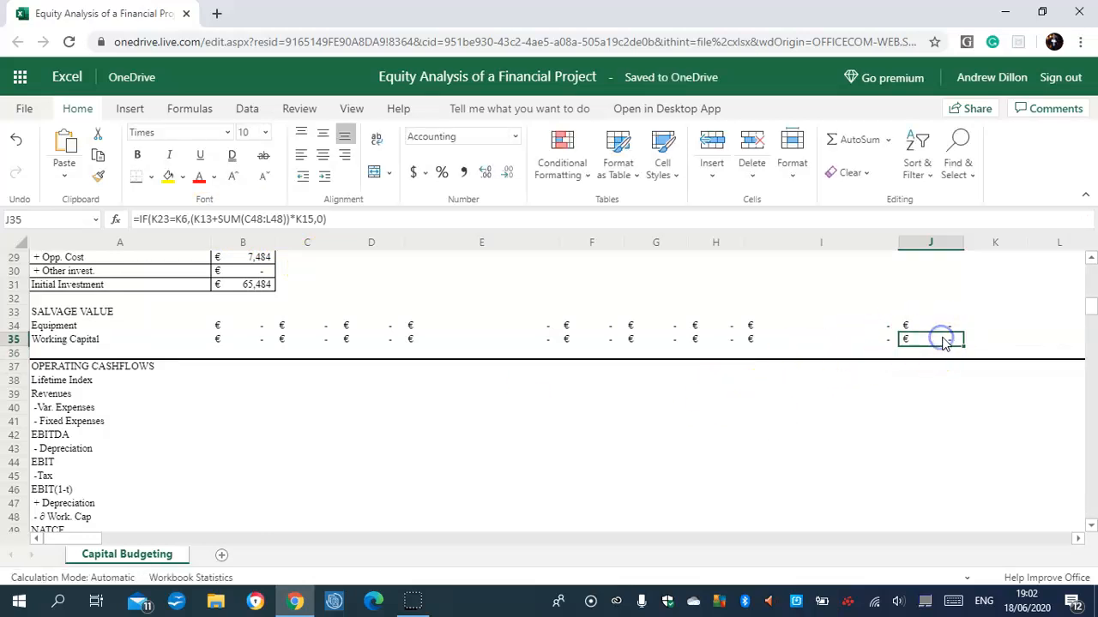
pyautogui.moveTo(958, 334); pyautogui.dragTo(872, 337)
pyautogui.click(258, 219)
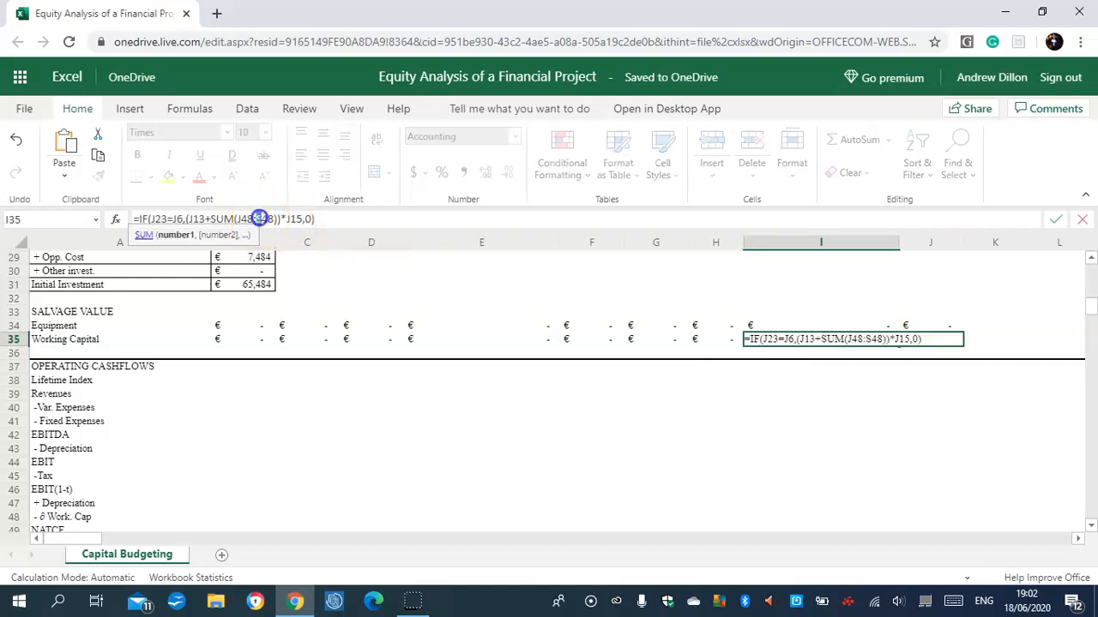
pyautogui.press('BackSpace')
pyautogui.write('I')
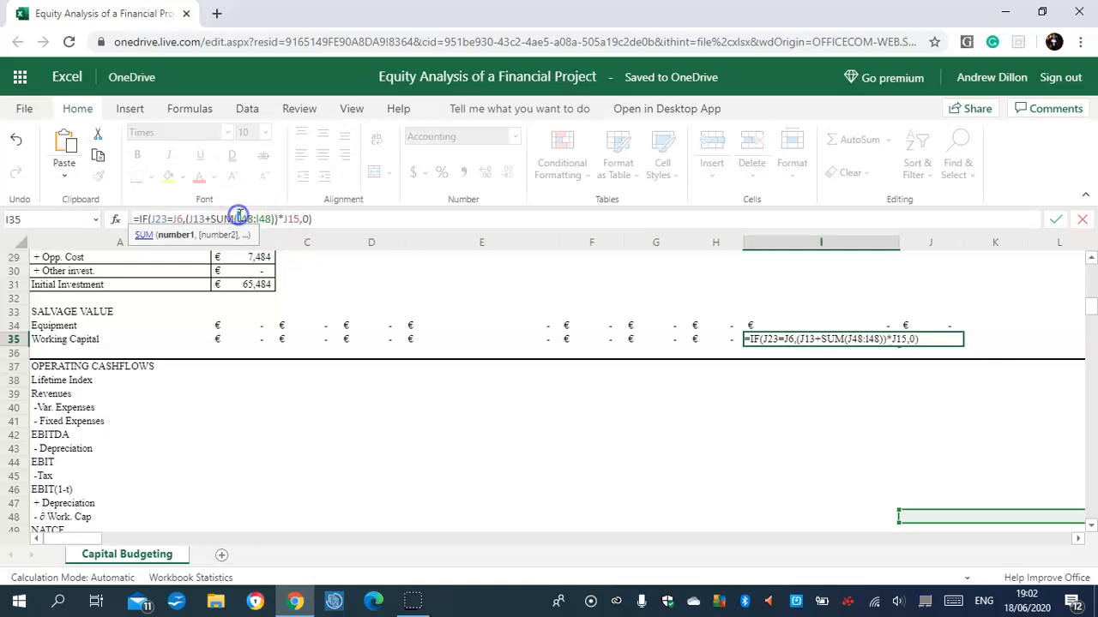
pyautogui.click(241, 218)
pyautogui.press('BackSpace')
pyautogui.write('c')
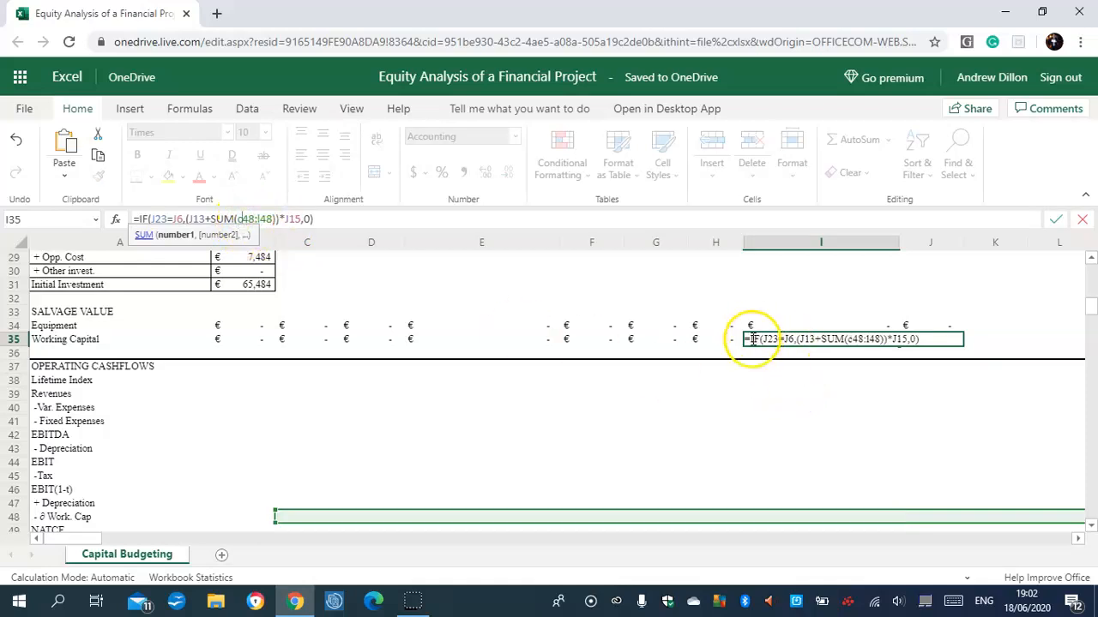
pyautogui.press('Return')
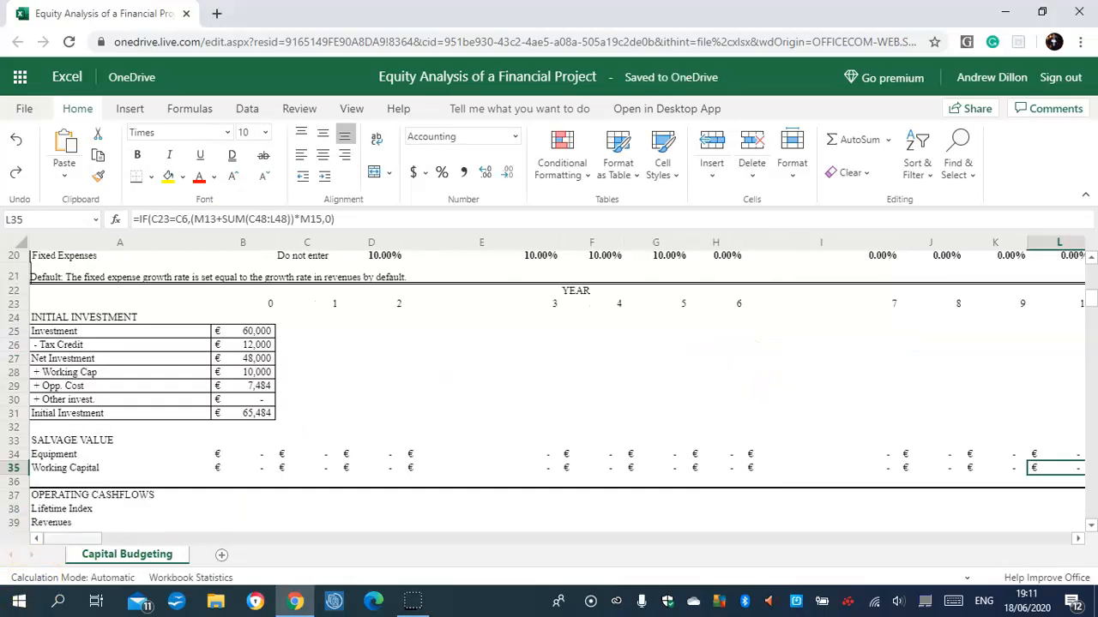
# Enter the Lifetime Index formula =IF(C23>C6,0,1) in B38 of the operating cashflows section.
pyautogui.moveTo(1092, 300); pyautogui.dragTo(1092, 314)
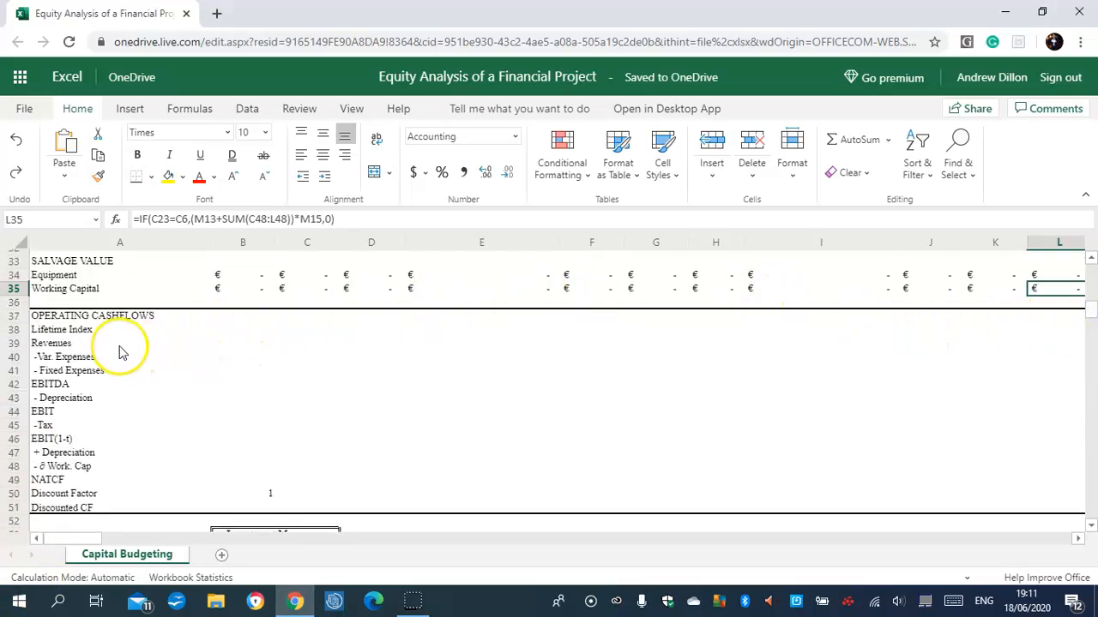
pyautogui.click(170, 331)
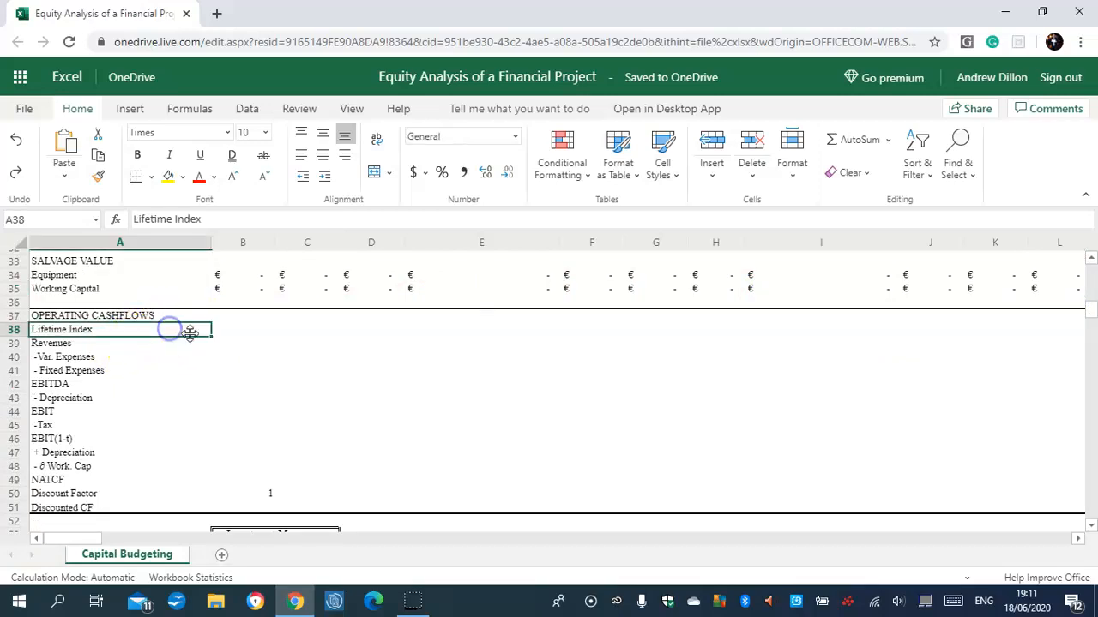
pyautogui.click(242, 335)
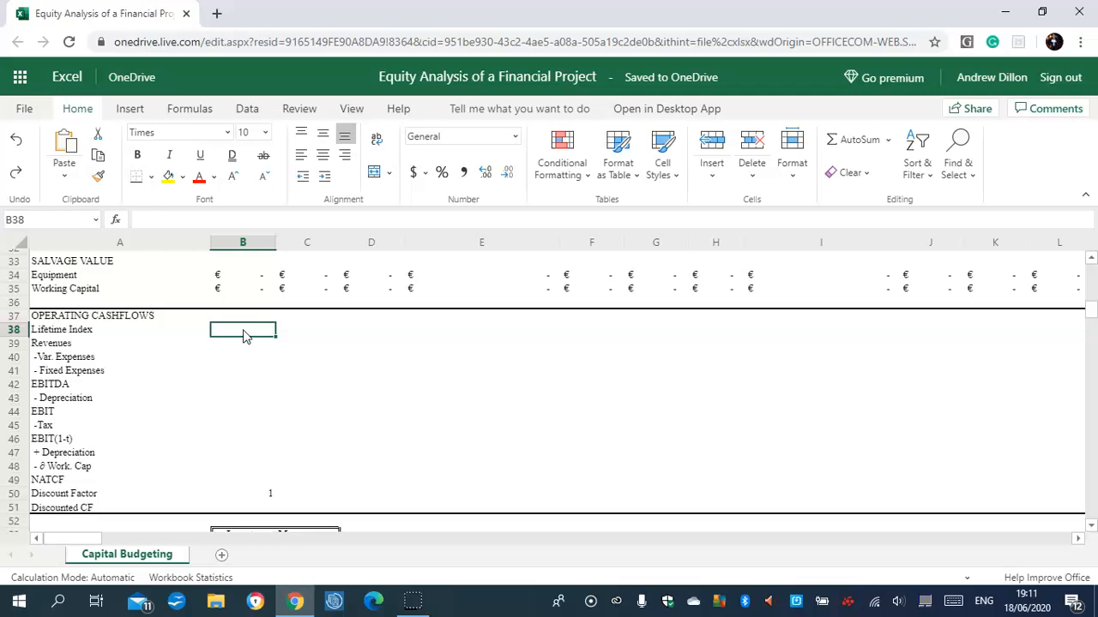
pyautogui.write('=i')
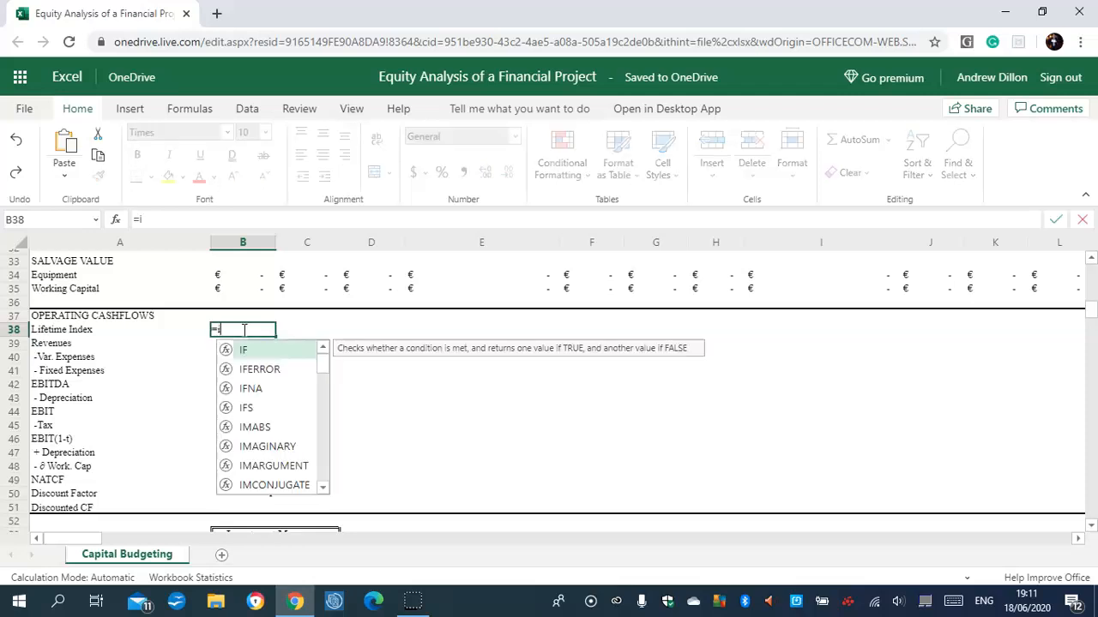
pyautogui.write('f(')
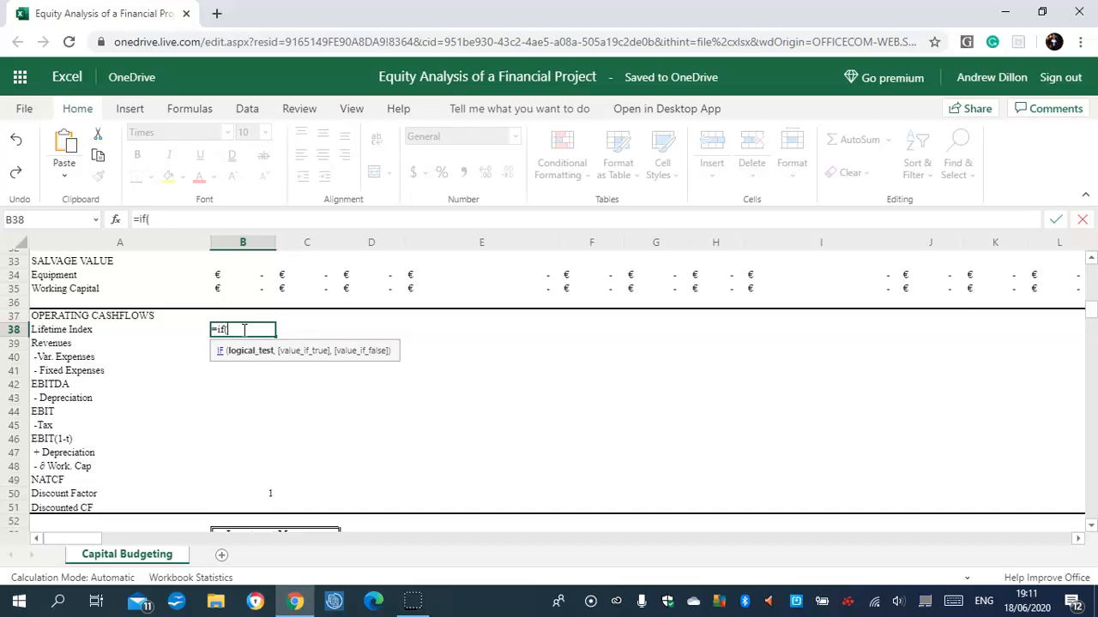
pyautogui.write('c23')
pyautogui.write('>c6,0,')
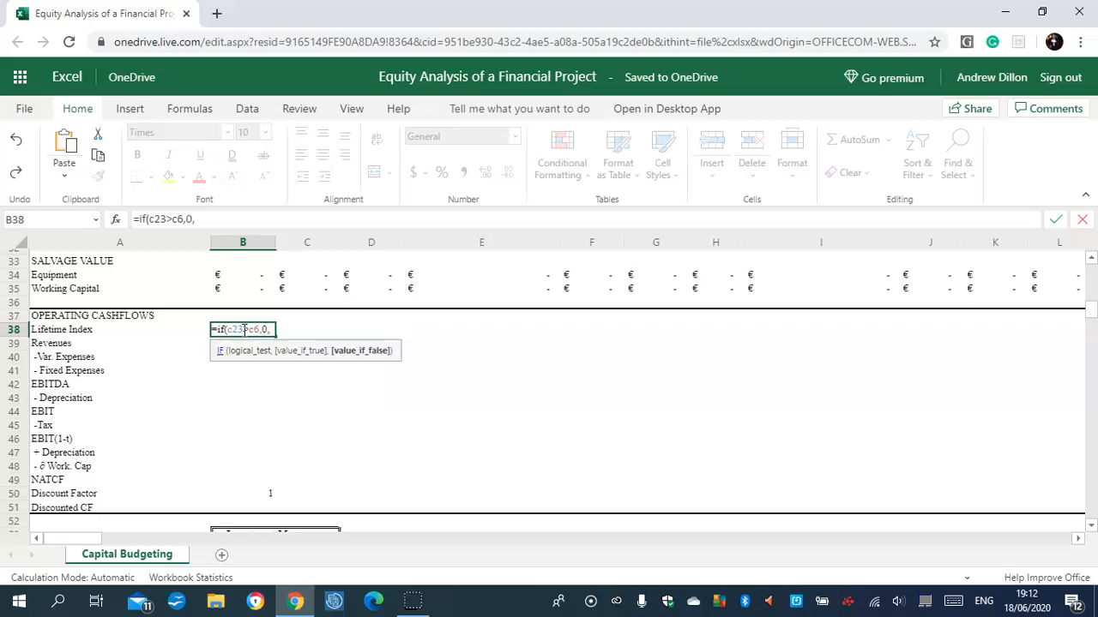
pyautogui.write('1)')
pyautogui.press('Return')
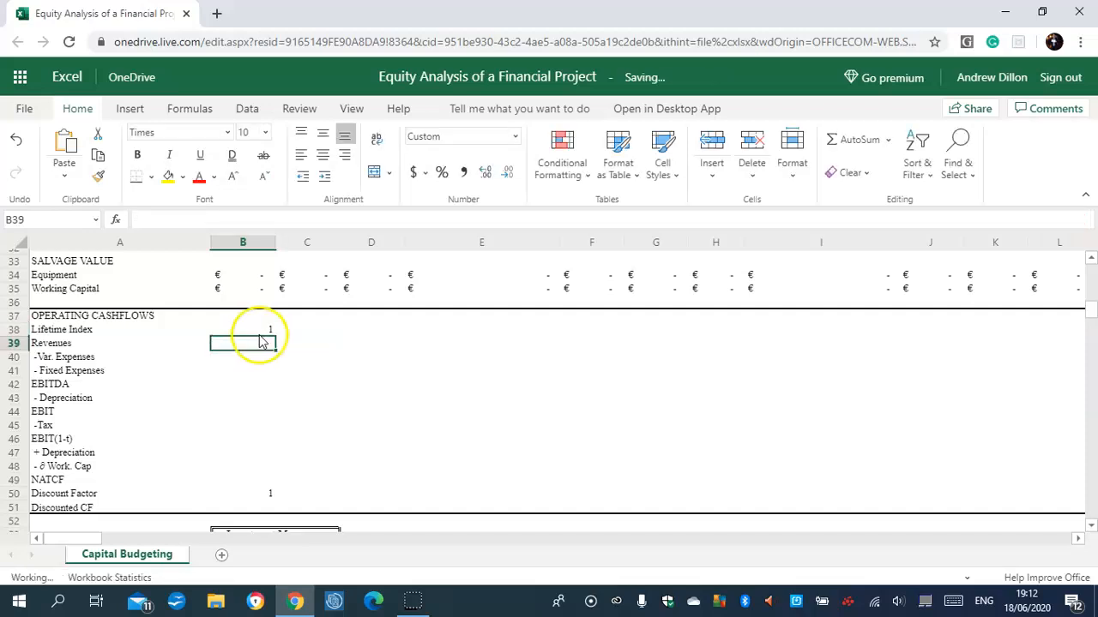
# Copy the Lifetime Index formula from B38 across to L38 and compare the formulas in B38, D38, H38 and L38.
pyautogui.click(265, 330)
pyautogui.moveTo(276, 337); pyautogui.dragTo(1052, 330)
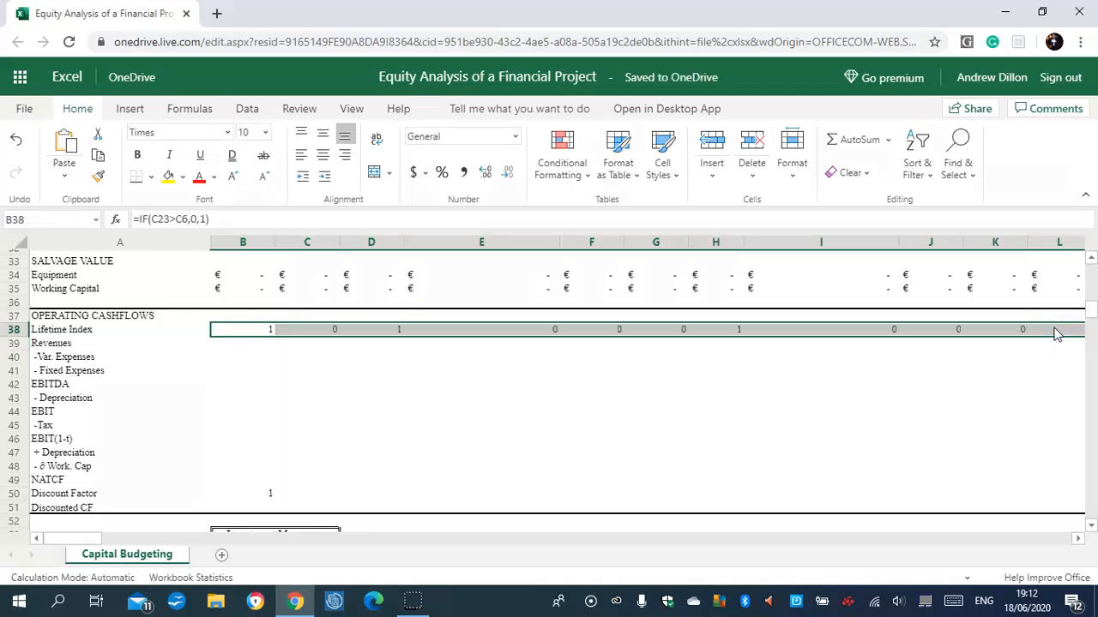
pyautogui.click(732, 331)
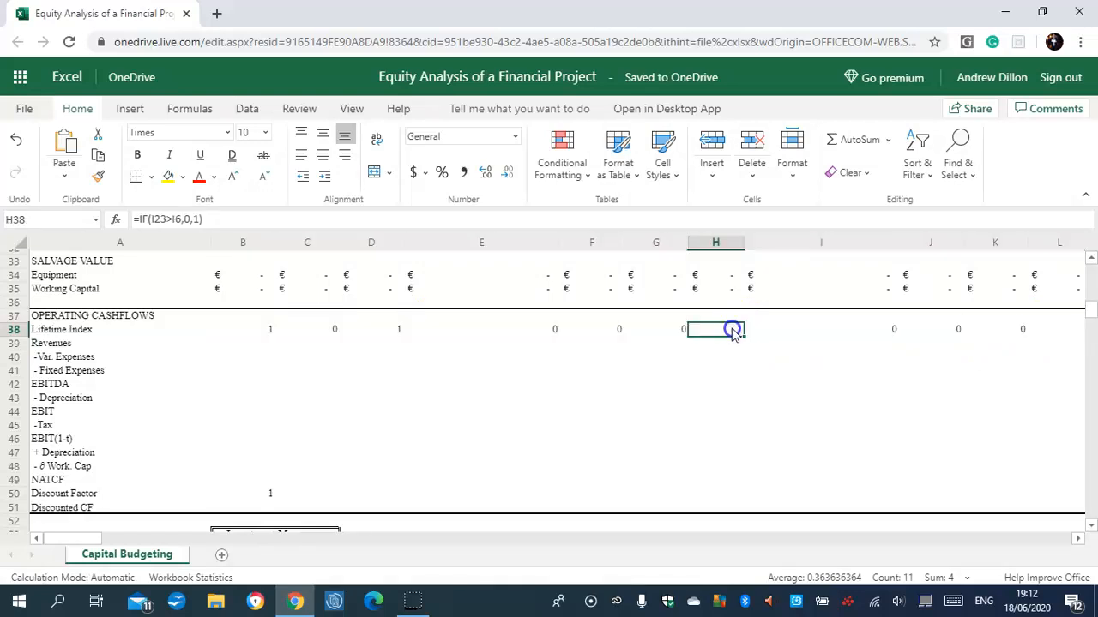
pyautogui.click(393, 331)
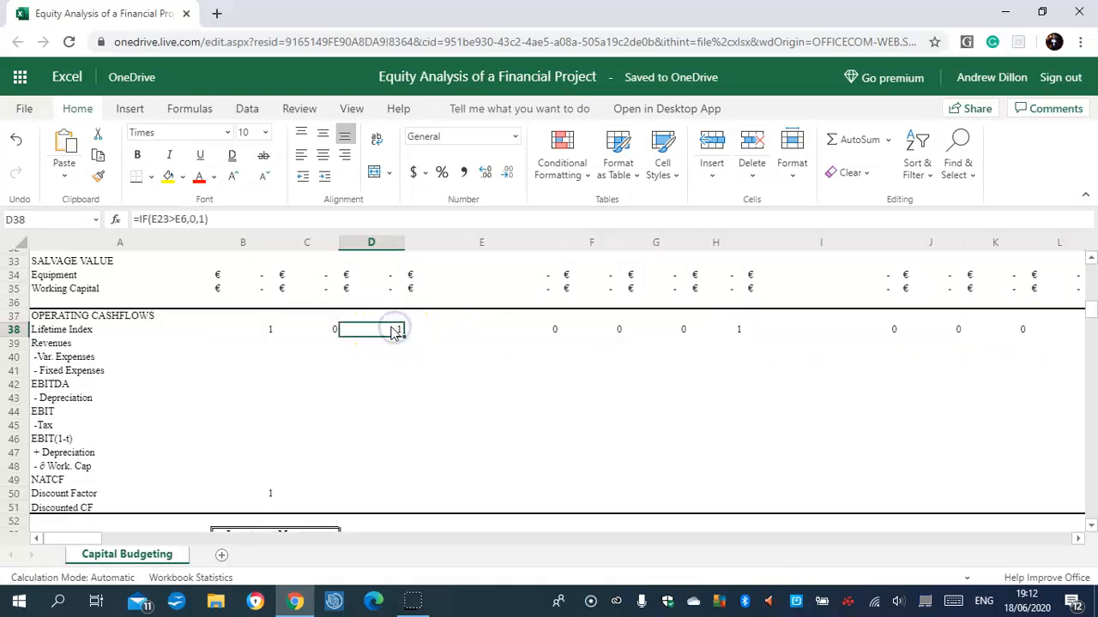
pyautogui.click(266, 331)
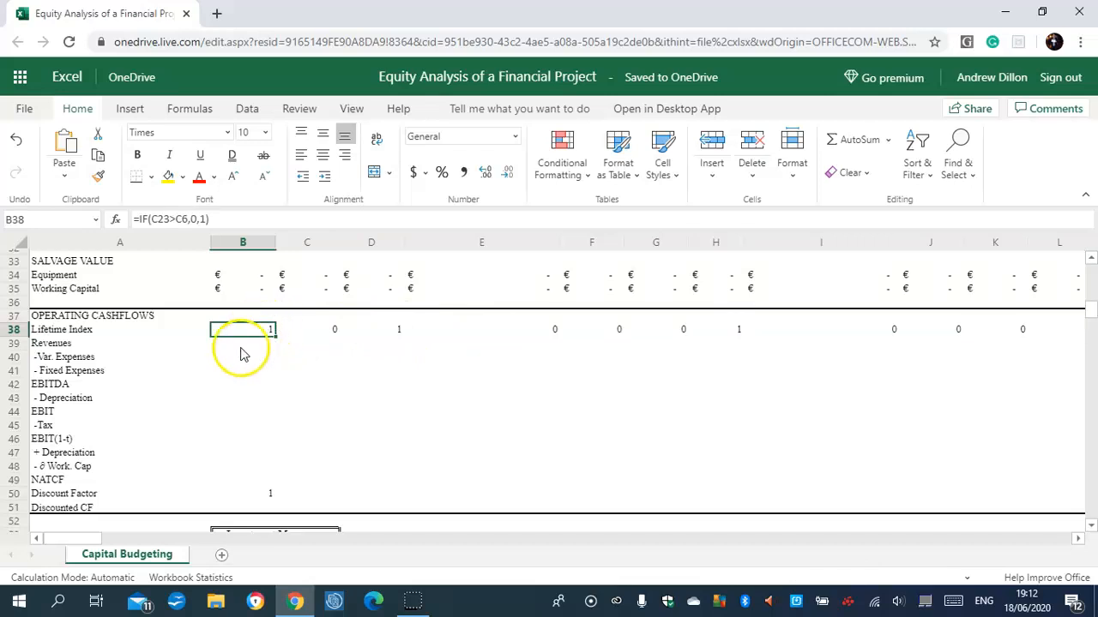
pyautogui.click(391, 331)
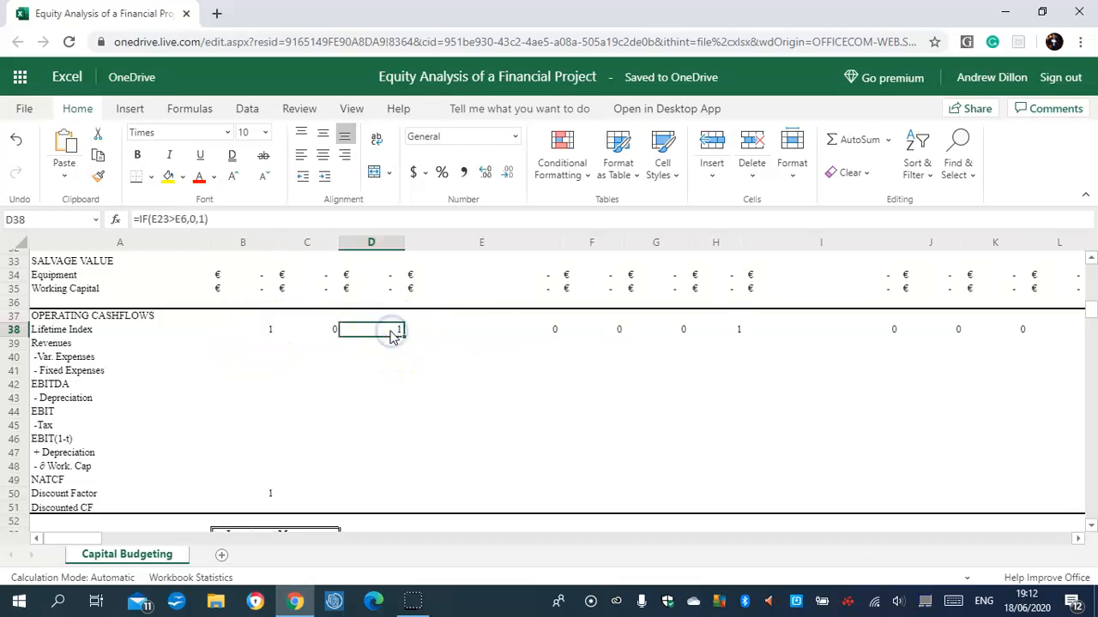
pyautogui.click(733, 333)
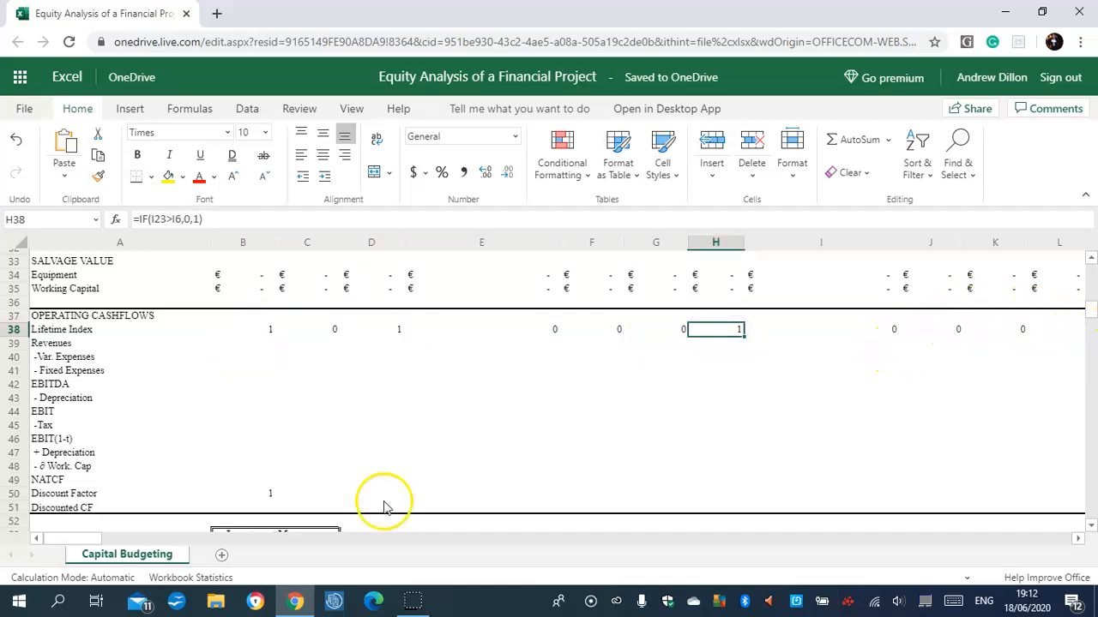
pyautogui.moveTo(77, 538); pyautogui.dragTo(83, 539)
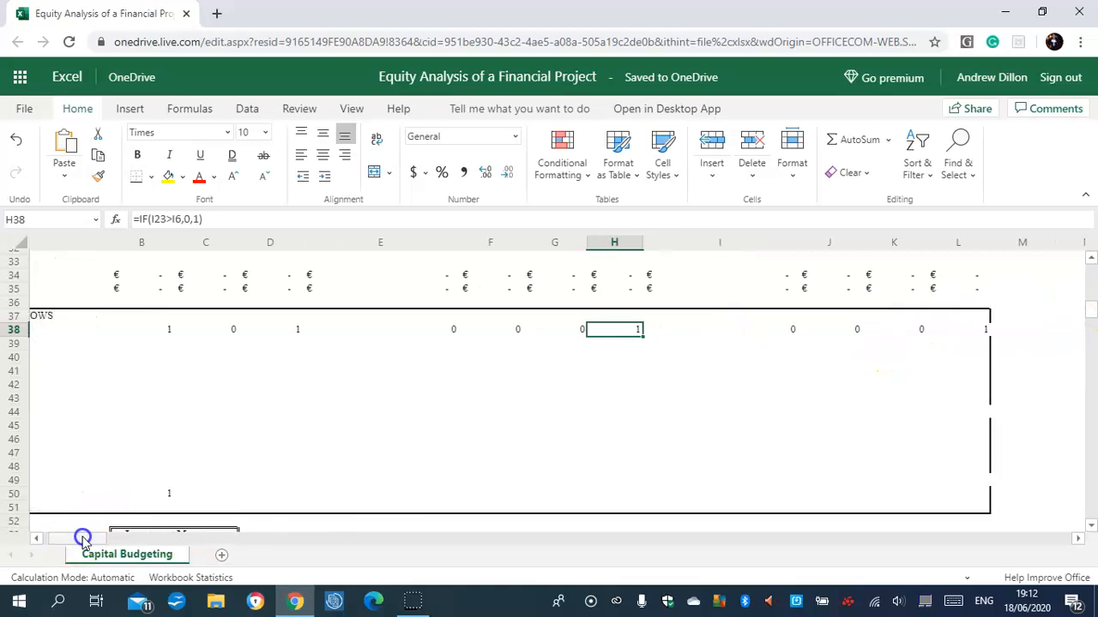
pyautogui.click(960, 330)
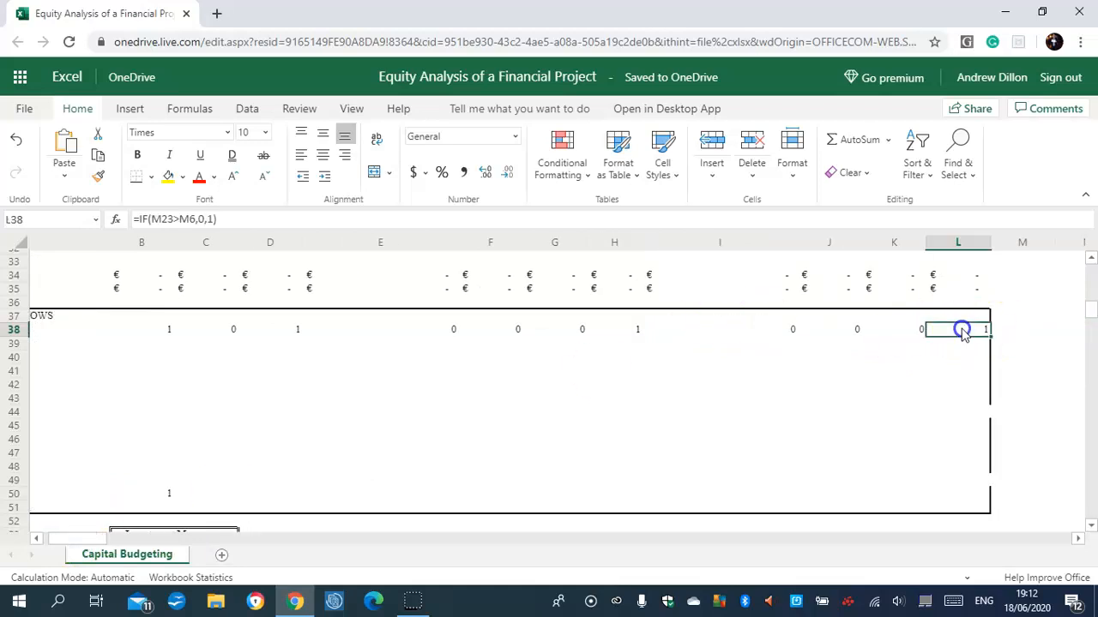
# Widen column L slightly.
pyautogui.moveTo(991, 244); pyautogui.dragTo(1016, 251)
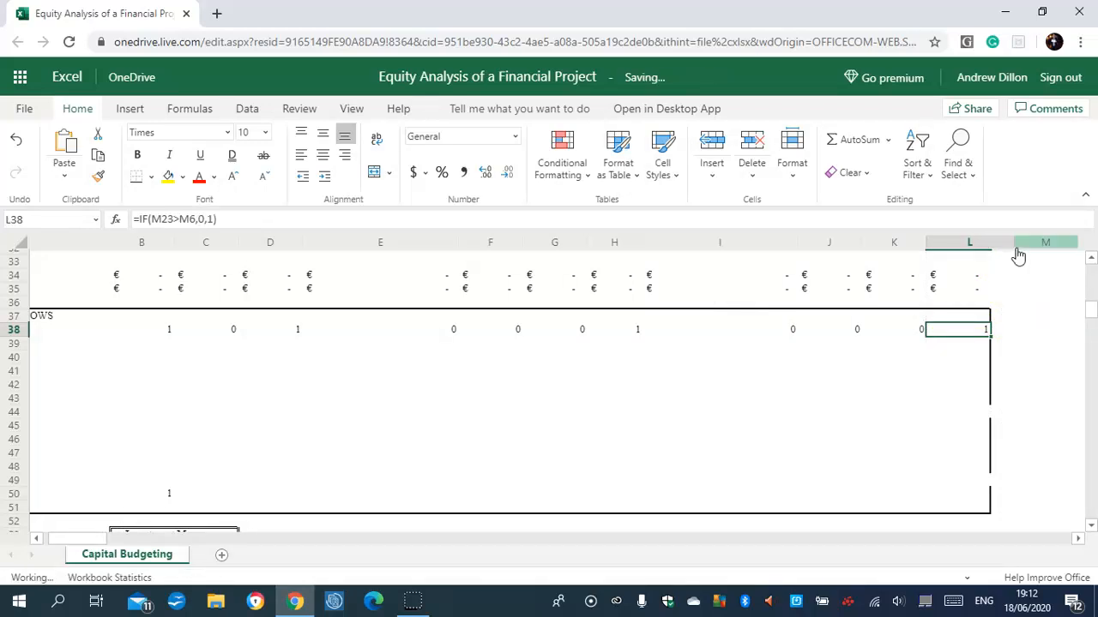
pyautogui.click(1031, 369)
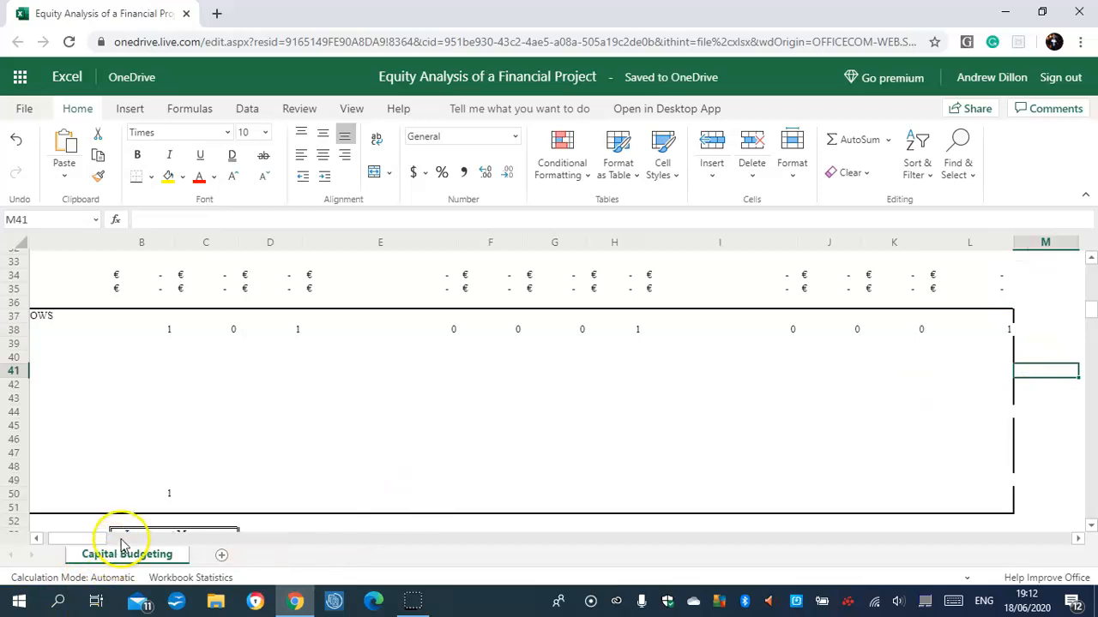
pyautogui.click(36, 538)
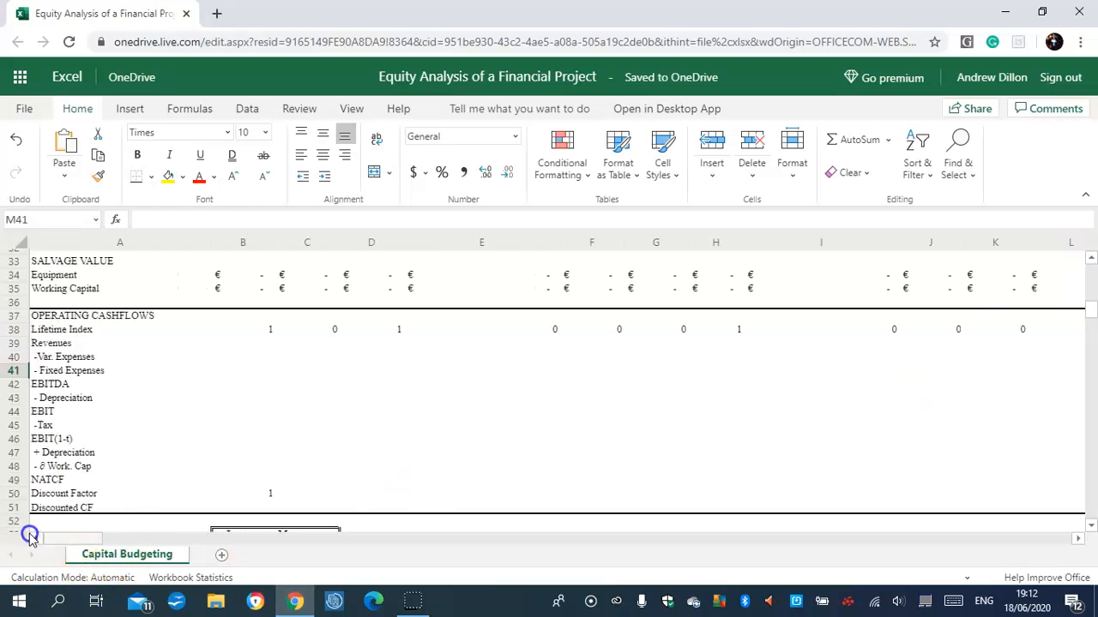
# Enter =G4 as the first-year revenue in B39 and apply the euro accounting format to it.
pyautogui.click(262, 345)
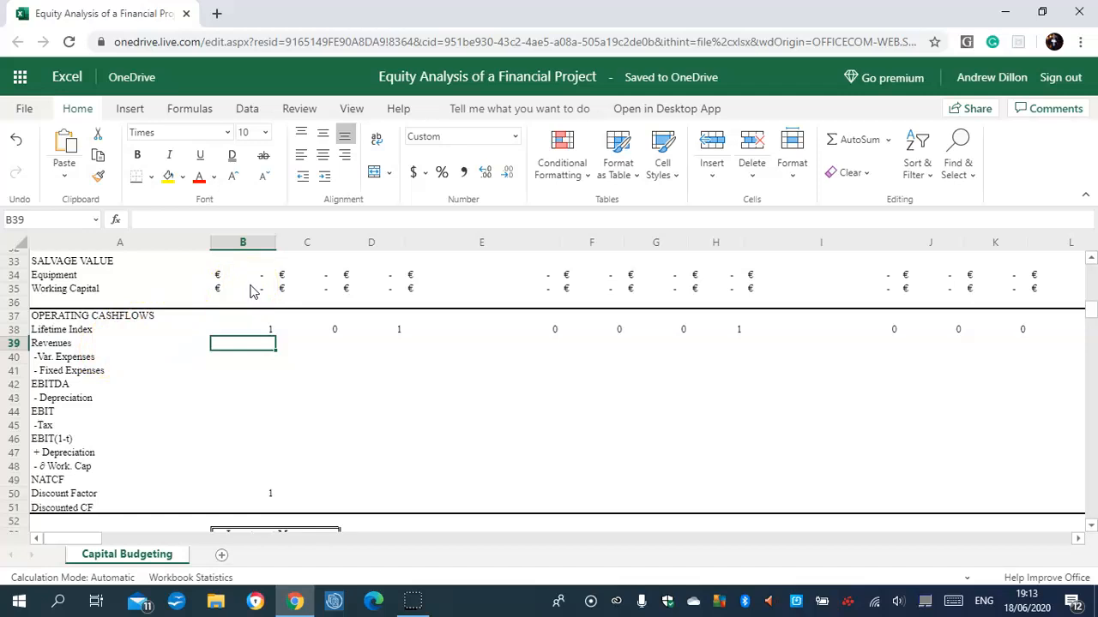
pyautogui.write('=g4')
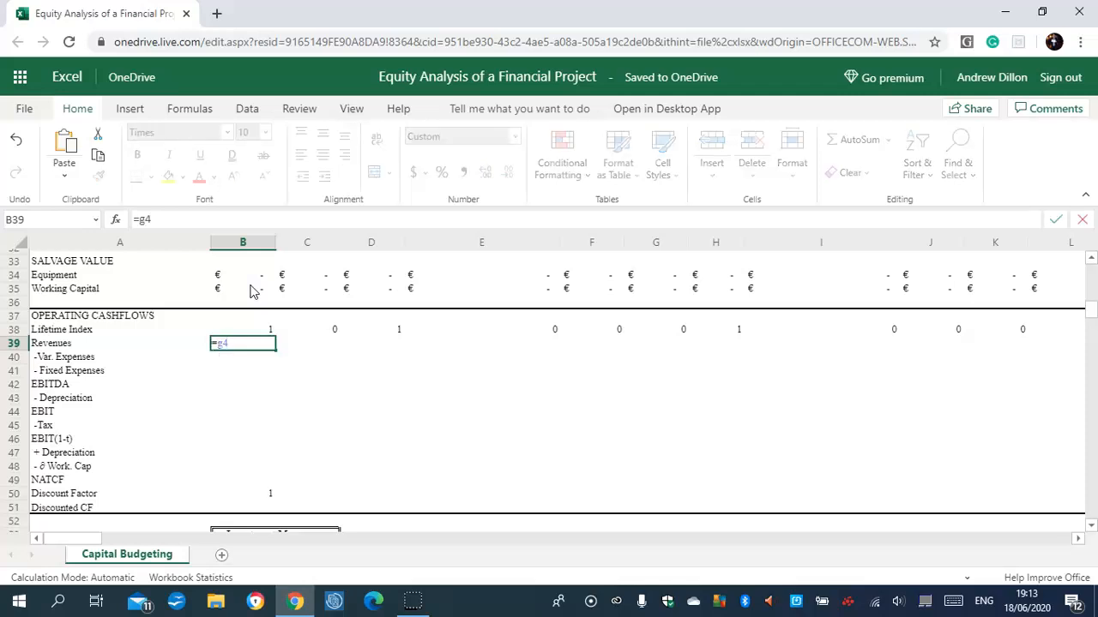
pyautogui.press('Return')
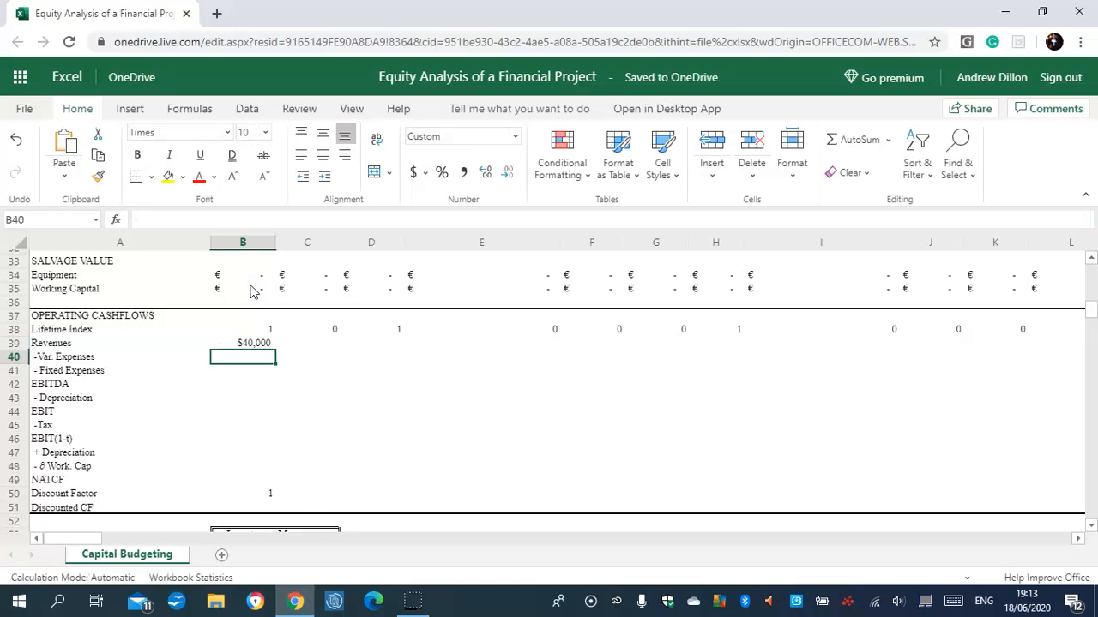
pyautogui.click(241, 341)
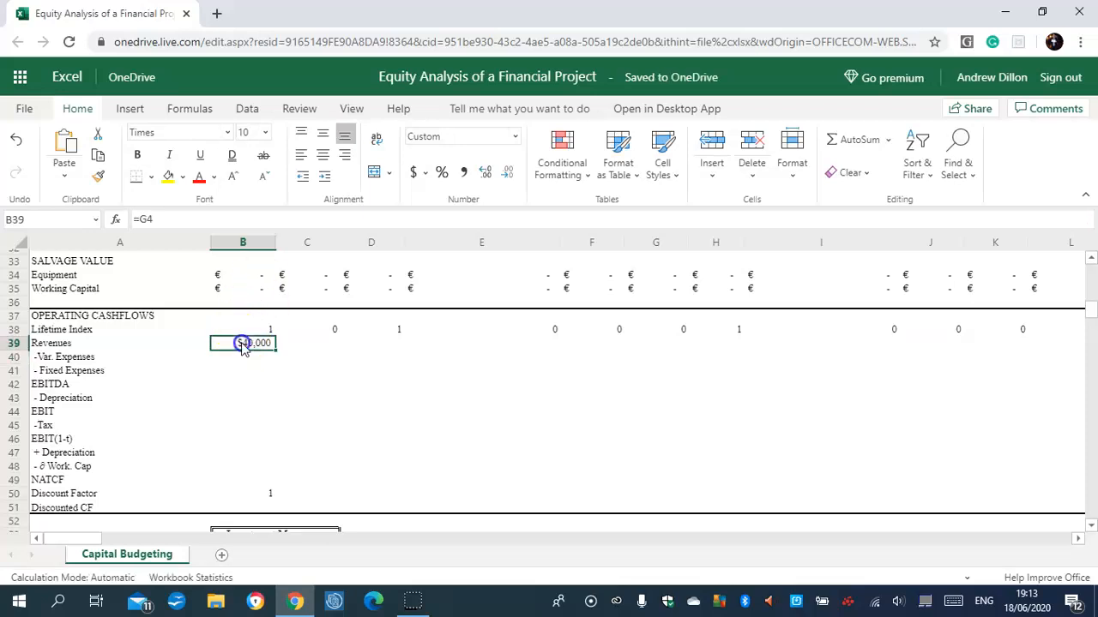
pyautogui.click(420, 174)
pyautogui.click(454, 237)
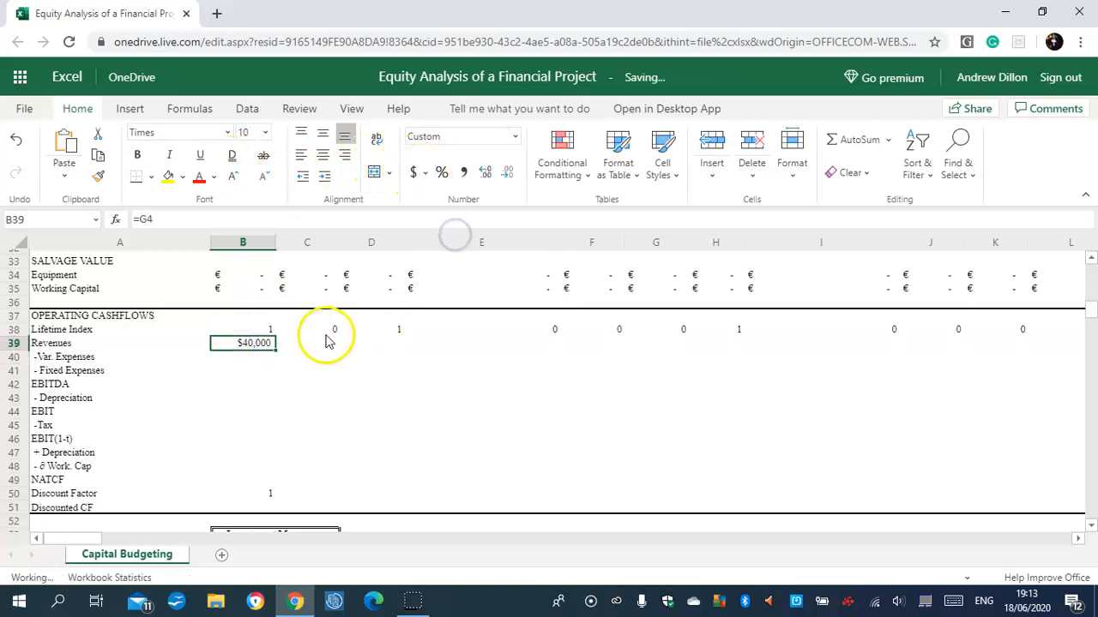
# Enter the revenue growth formula =C39*(1+D19)*D38 in C39.
pyautogui.click(323, 346)
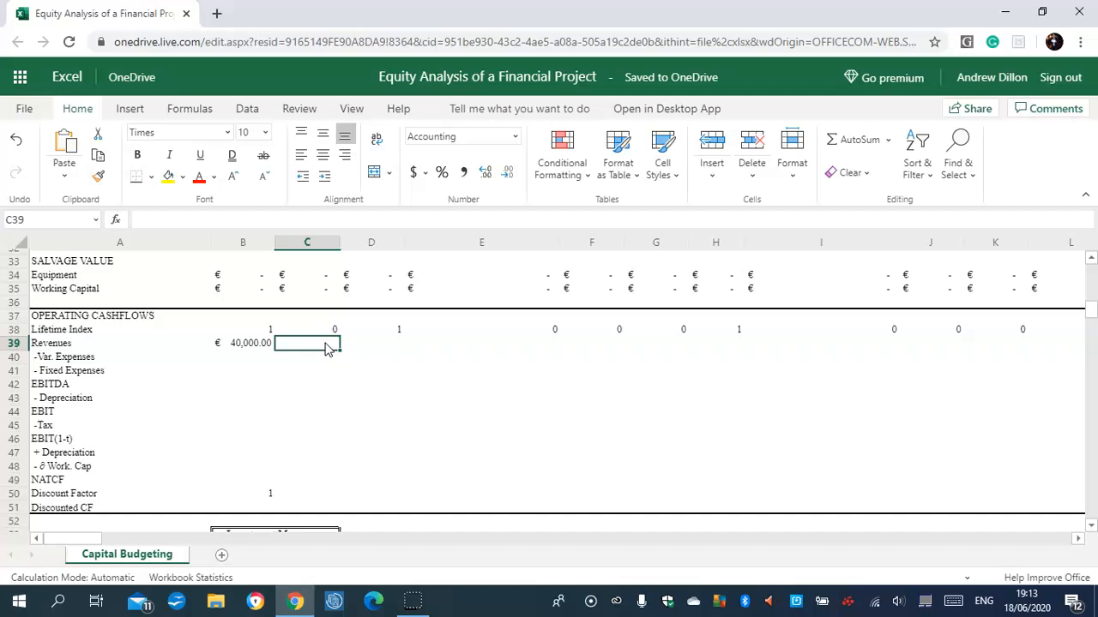
pyautogui.write('=c39*(1+')
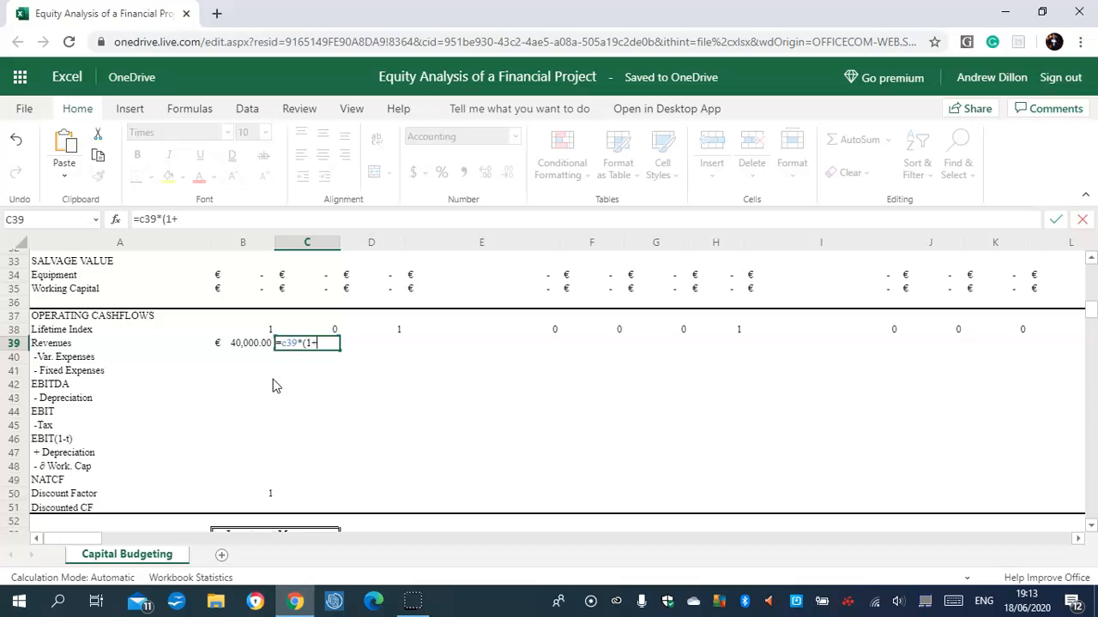
pyautogui.write('d19)')
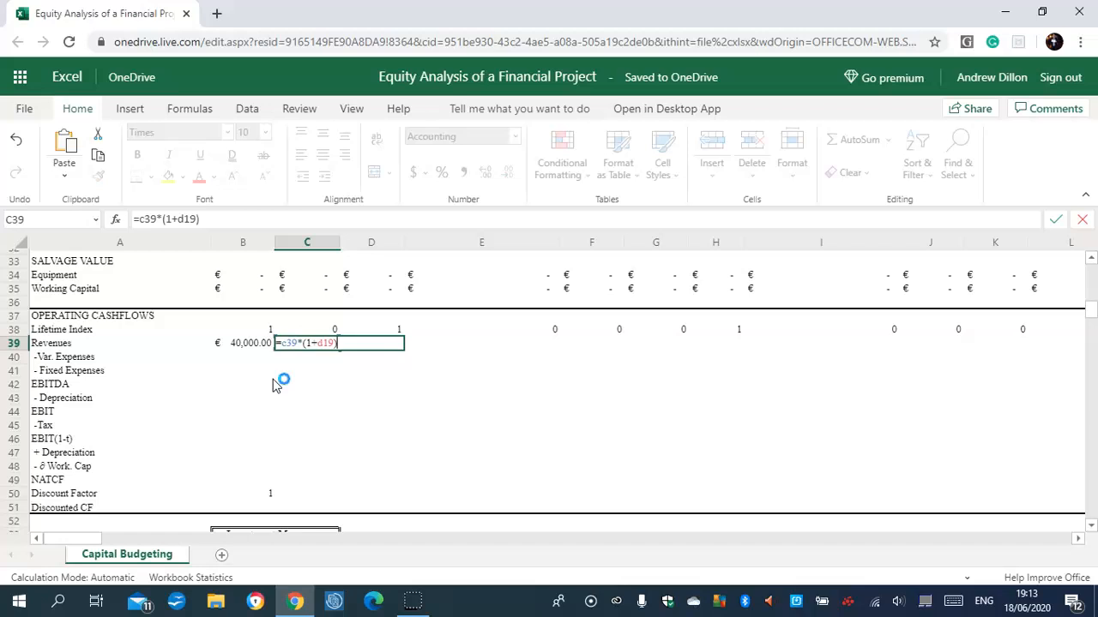
pyautogui.write('*d38')
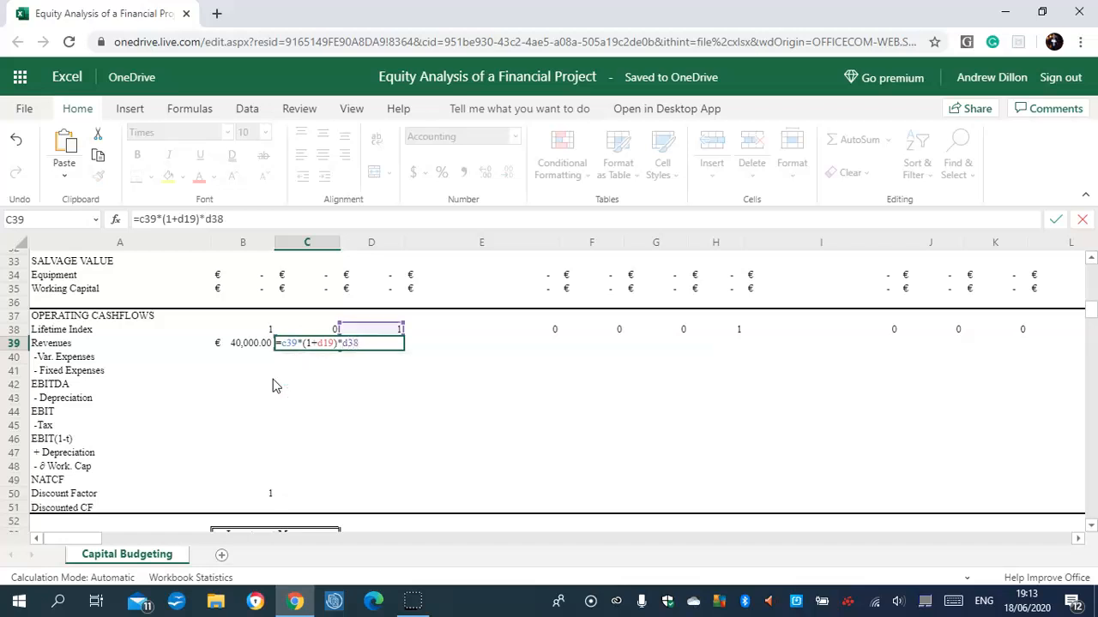
pyautogui.press('Return')
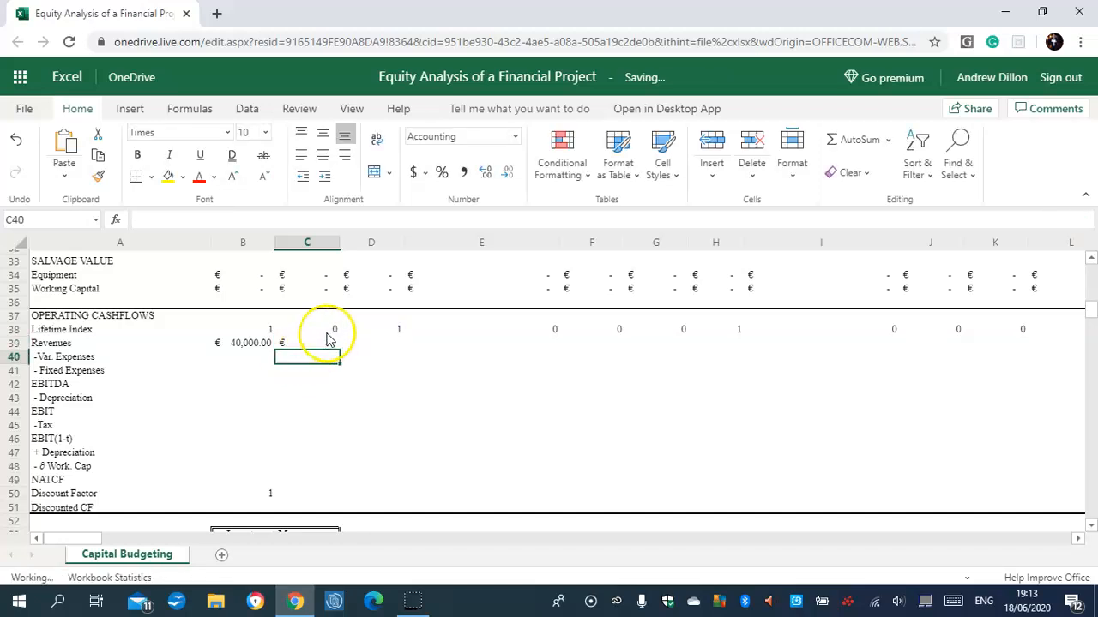
# Copy the revenue formula from C39 across to K39.
pyautogui.click(326, 343)
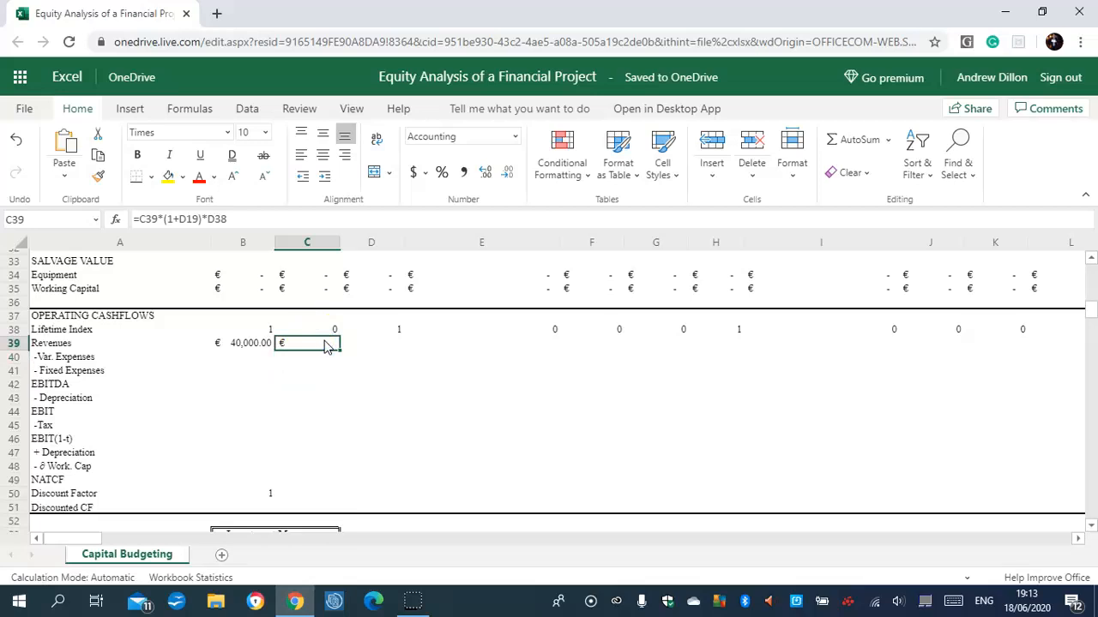
pyautogui.moveTo(338, 348); pyautogui.dragTo(966, 374)
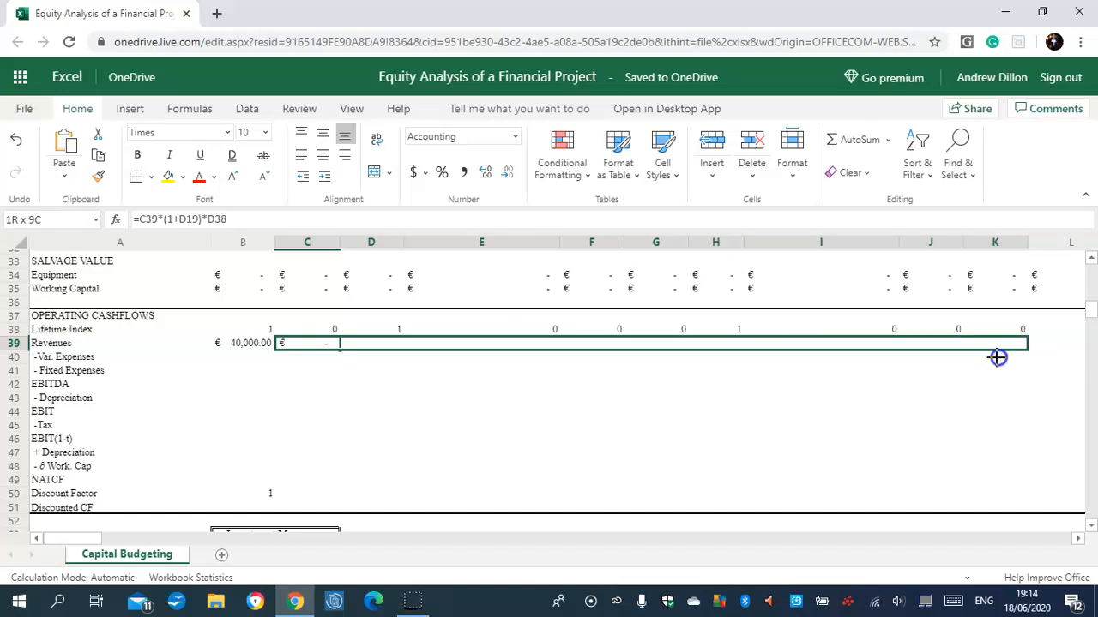
pyautogui.moveTo(997, 358); pyautogui.dragTo(997, 358)
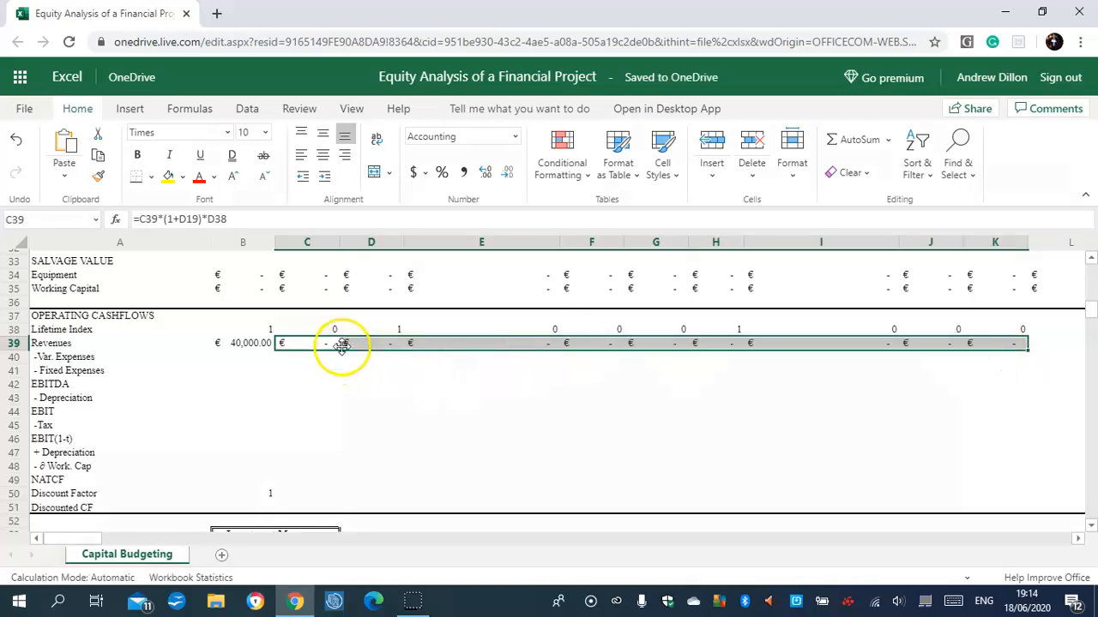
# Examine the cell references in the C39 revenue formula.
pyautogui.click(316, 347)
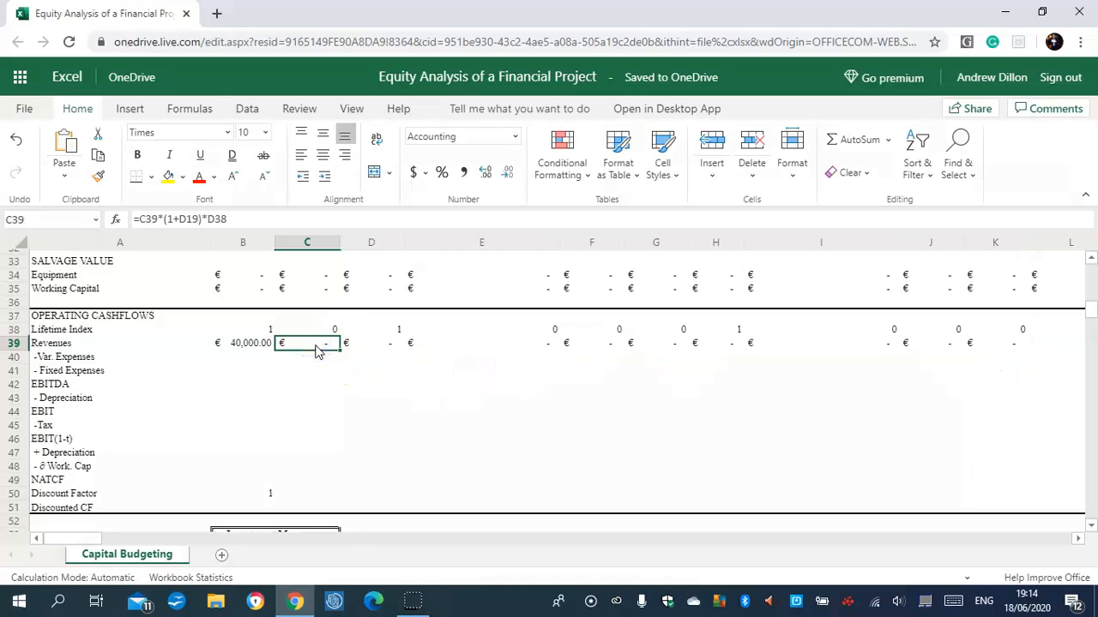
pyautogui.click(316, 348)
pyautogui.click(183, 219)
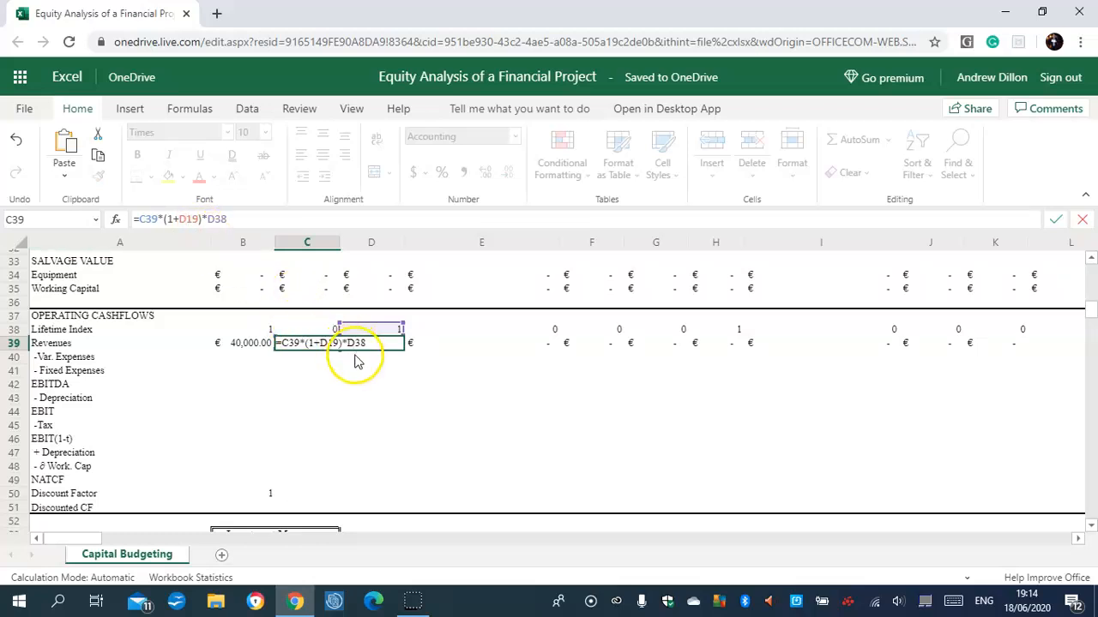
pyautogui.press('Return')
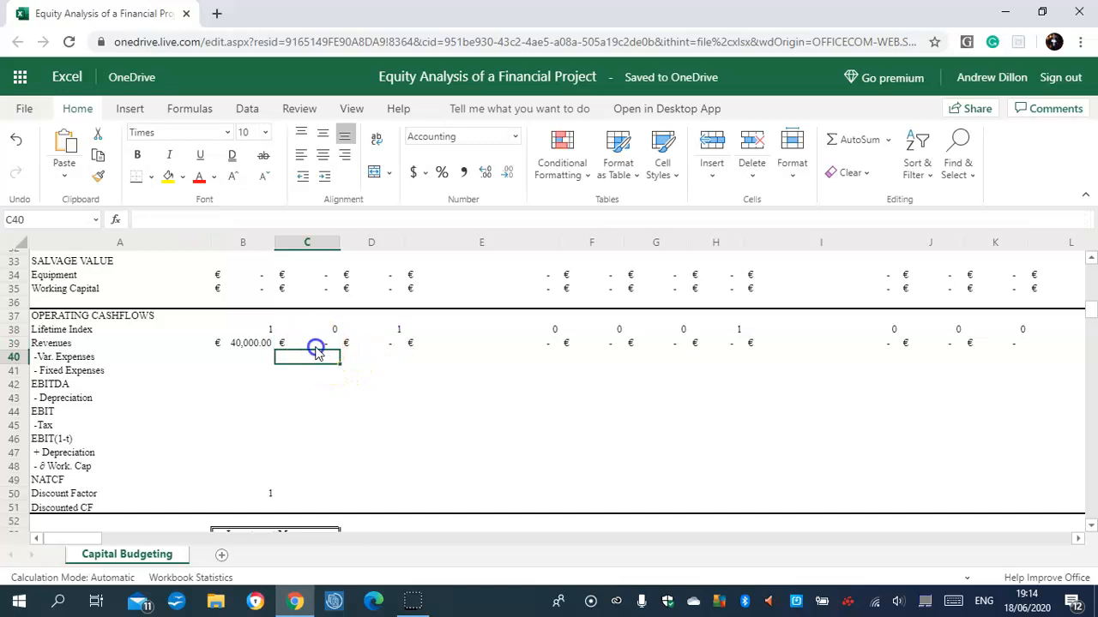
pyautogui.click(316, 347)
pyautogui.click(318, 345)
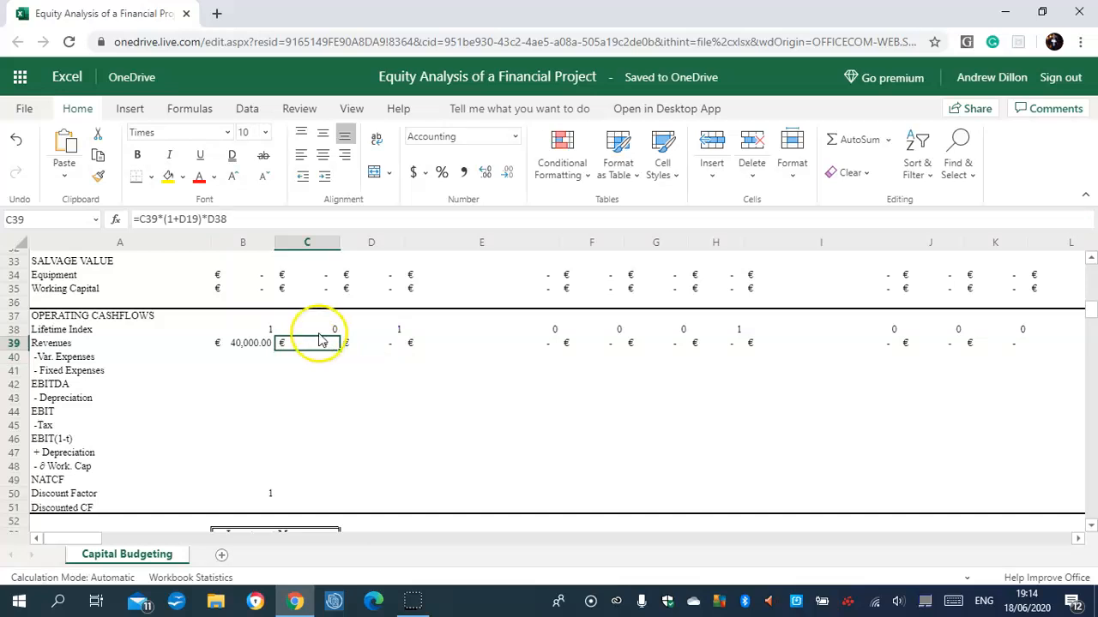
# Change the first reference of the D39 revenue formula to C39, giving =C39*(1+E19)*E38.
pyautogui.click(252, 343)
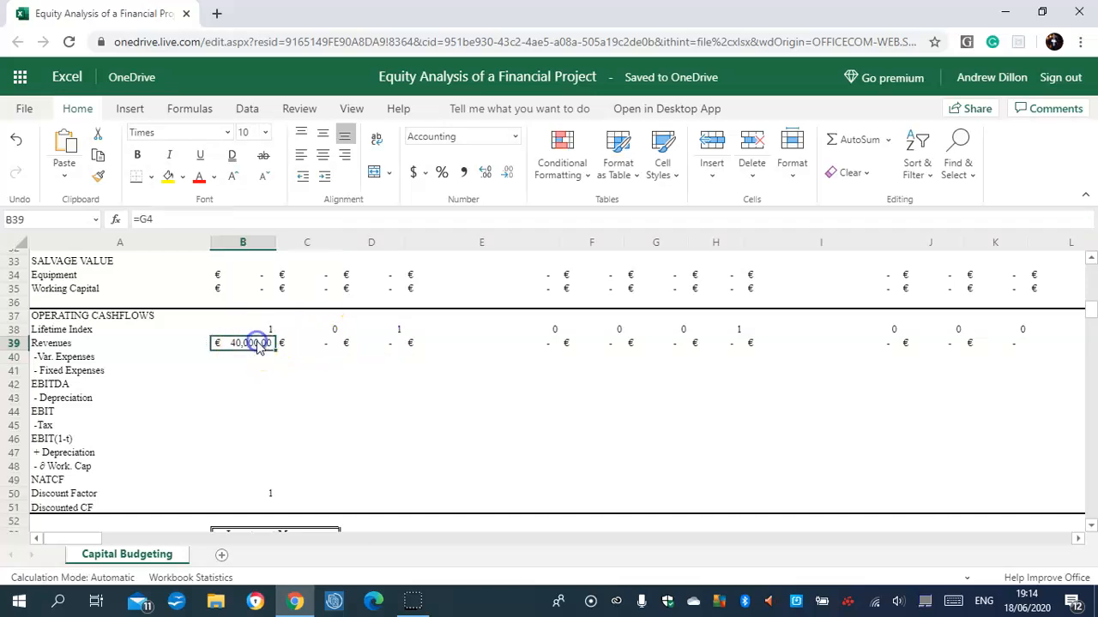
pyautogui.click(307, 333)
pyautogui.click(386, 344)
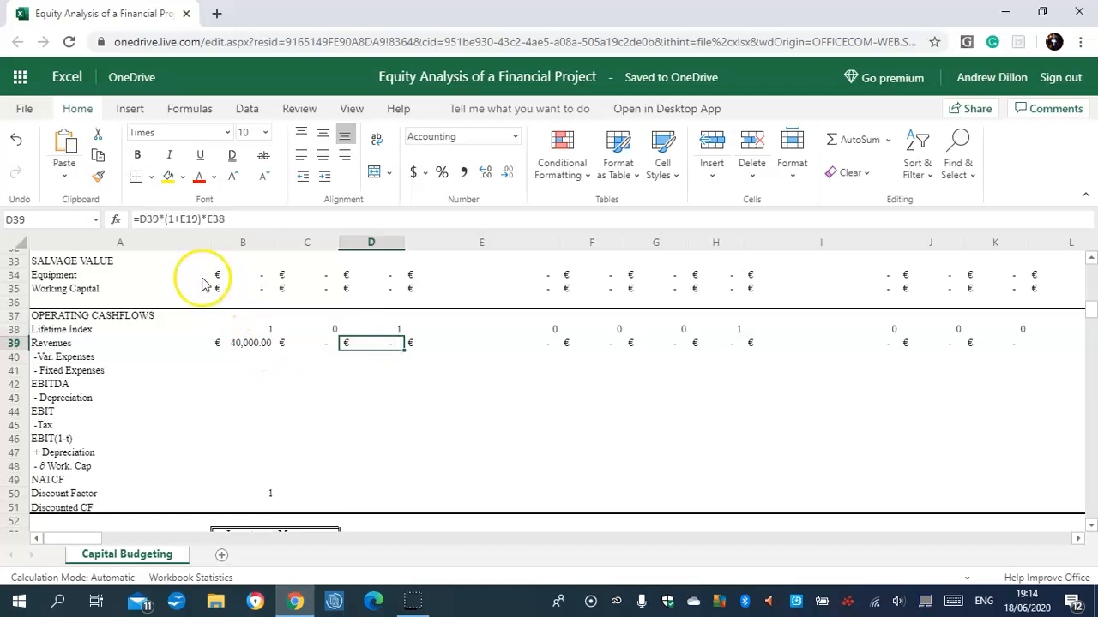
pyautogui.moveTo(147, 219); pyautogui.dragTo(139, 218)
pyautogui.write('c')
pyautogui.press('Return')
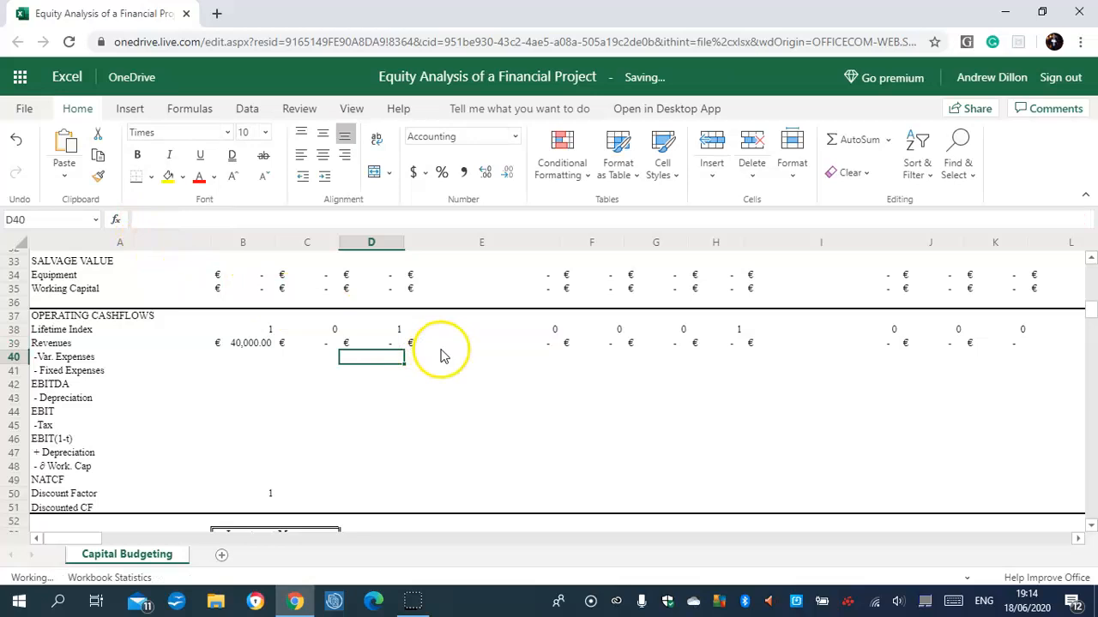
# Change the first reference of the E39 revenue formula to B39, giving =B39*(1+F19)*F38.
pyautogui.click(459, 344)
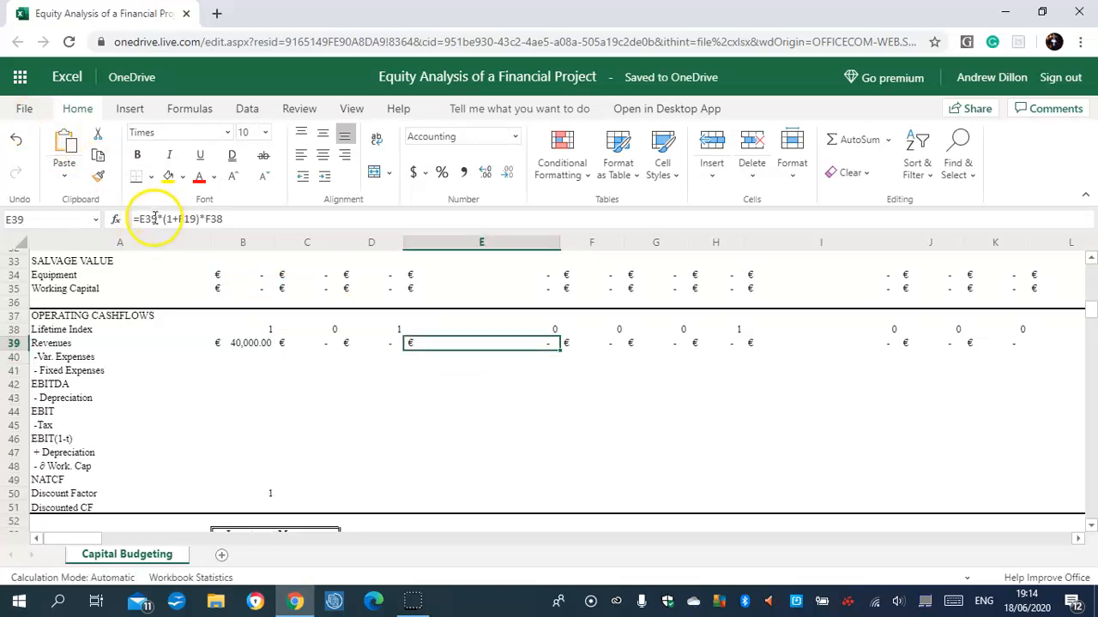
pyautogui.moveTo(146, 219); pyautogui.dragTo(141, 218)
pyautogui.write('c')
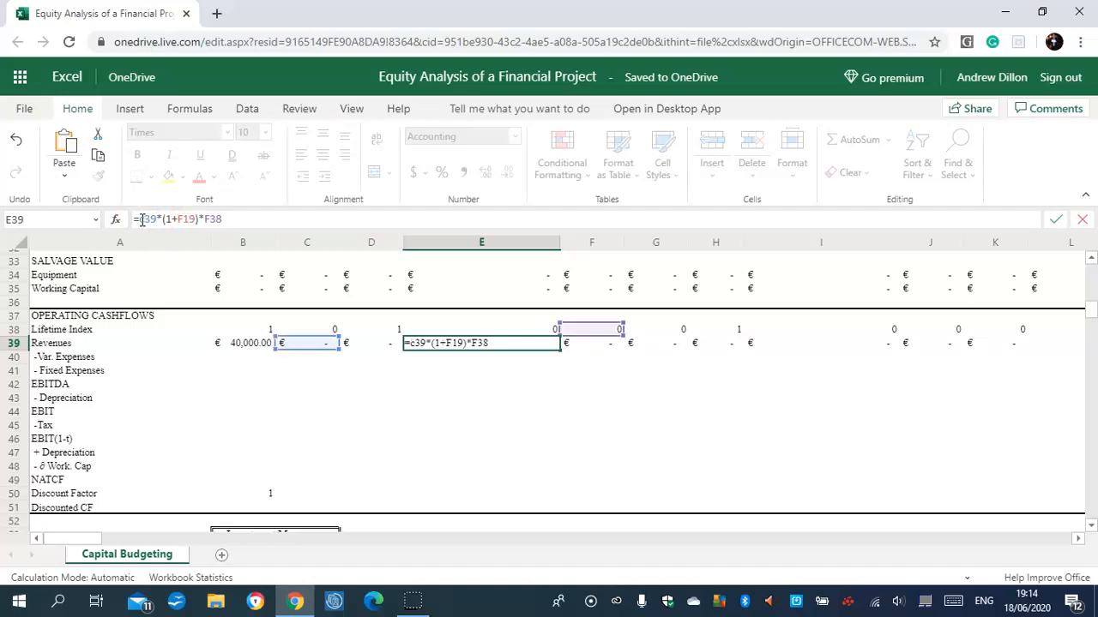
pyautogui.moveTo(142, 221); pyautogui.dragTo(155, 223)
pyautogui.press('BackSpace')
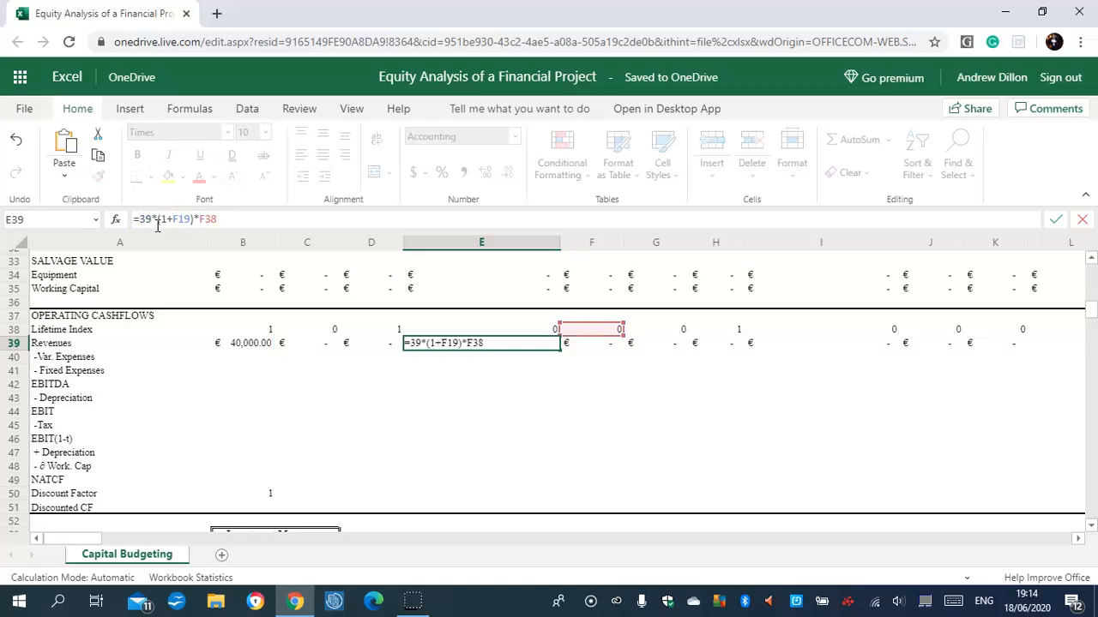
pyautogui.write('b')
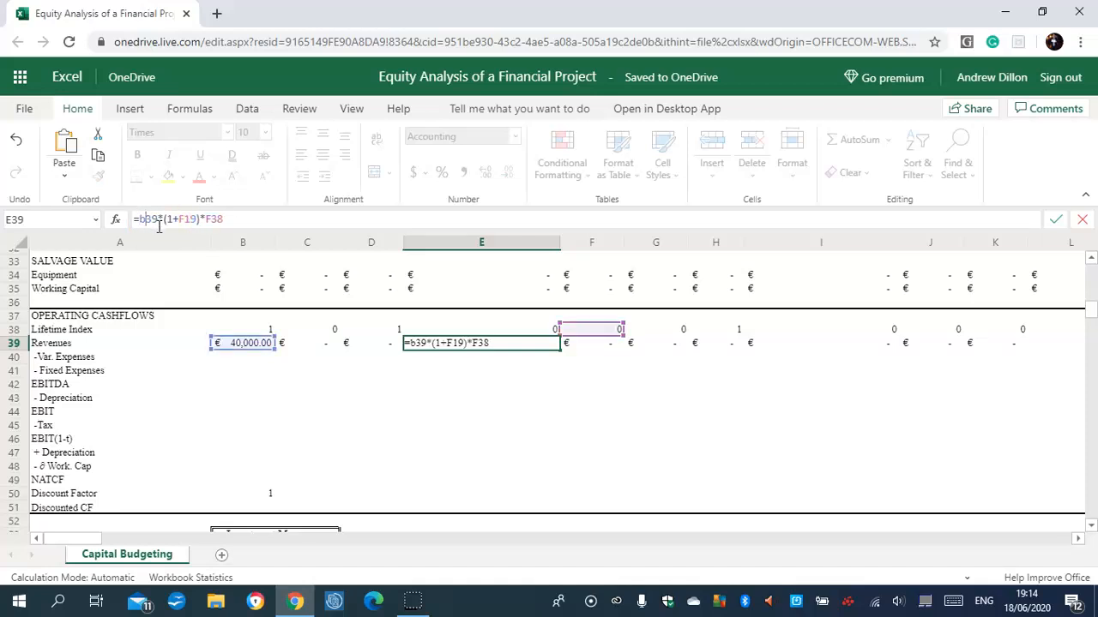
pyautogui.click(171, 230)
pyautogui.press('Return')
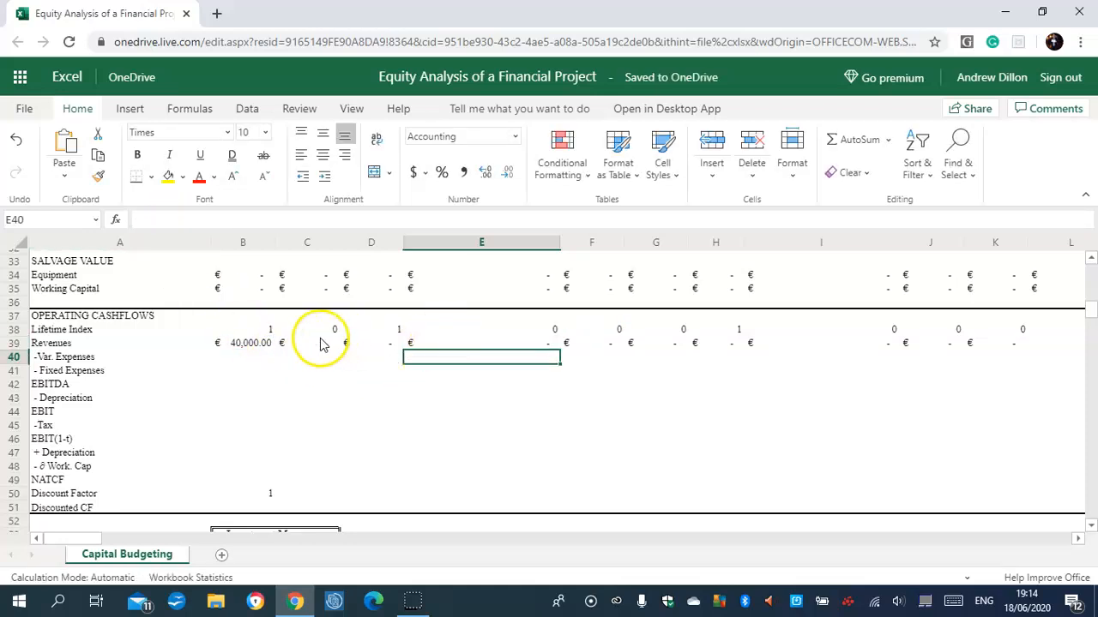
# Review the revenue formulas in C39 to E39 and change the F39 formula to =C39*(1+G19)*G38.
pyautogui.click(319, 341)
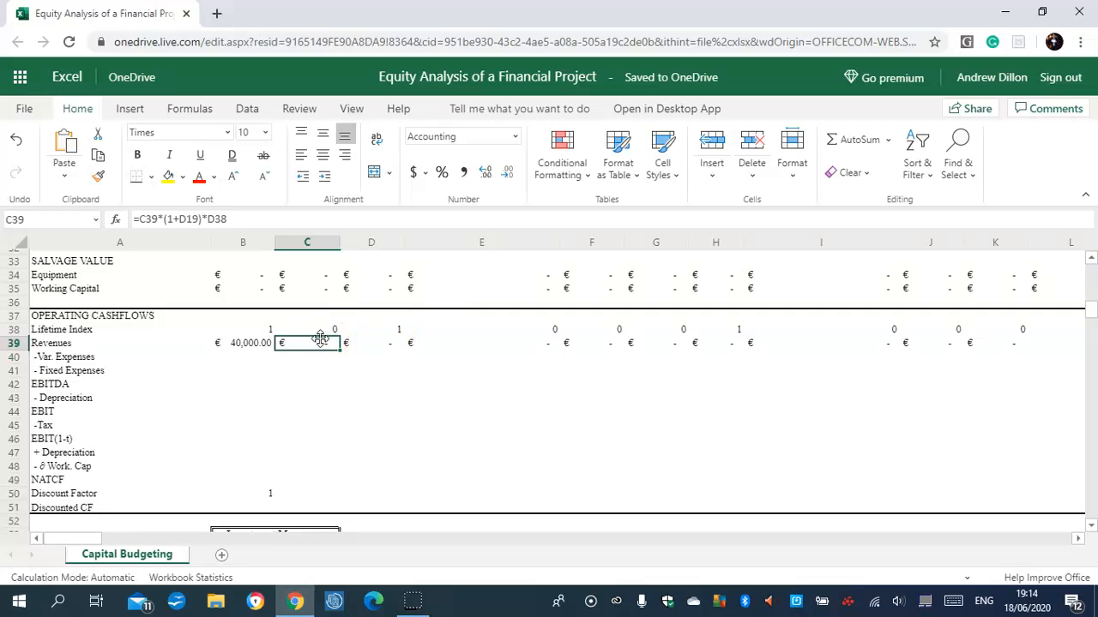
pyautogui.click(386, 341)
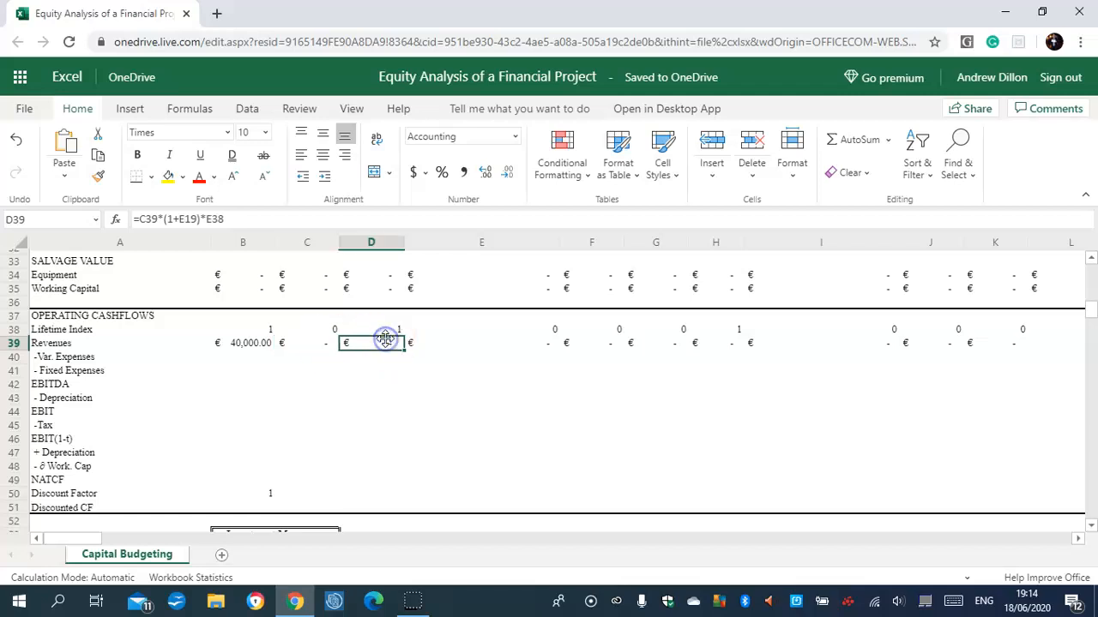
pyautogui.click(472, 345)
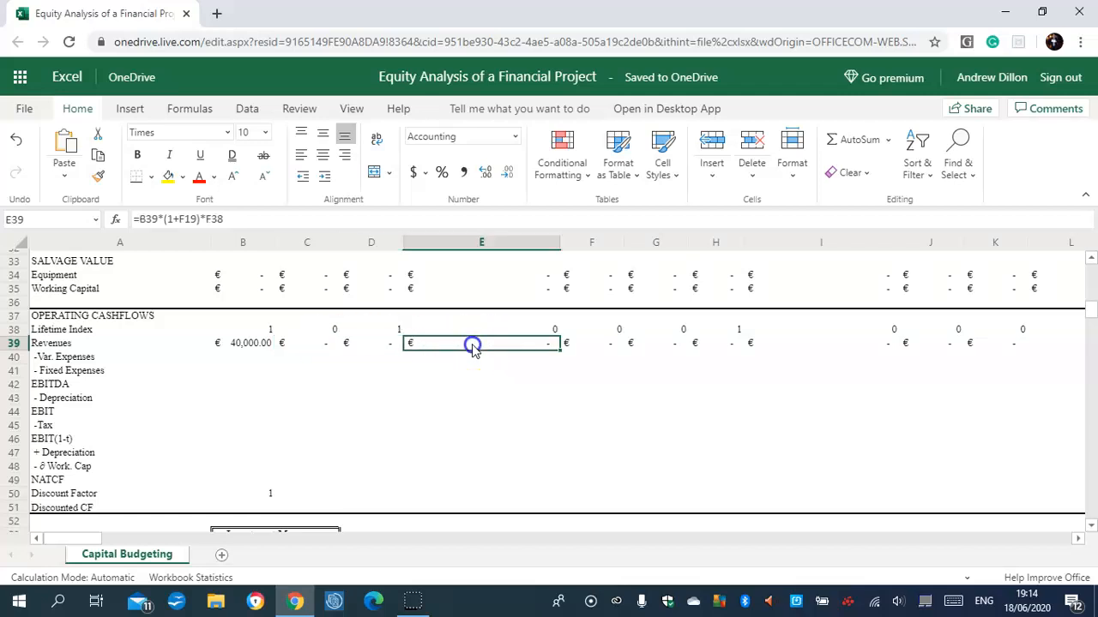
pyautogui.click(573, 343)
pyautogui.click(142, 220)
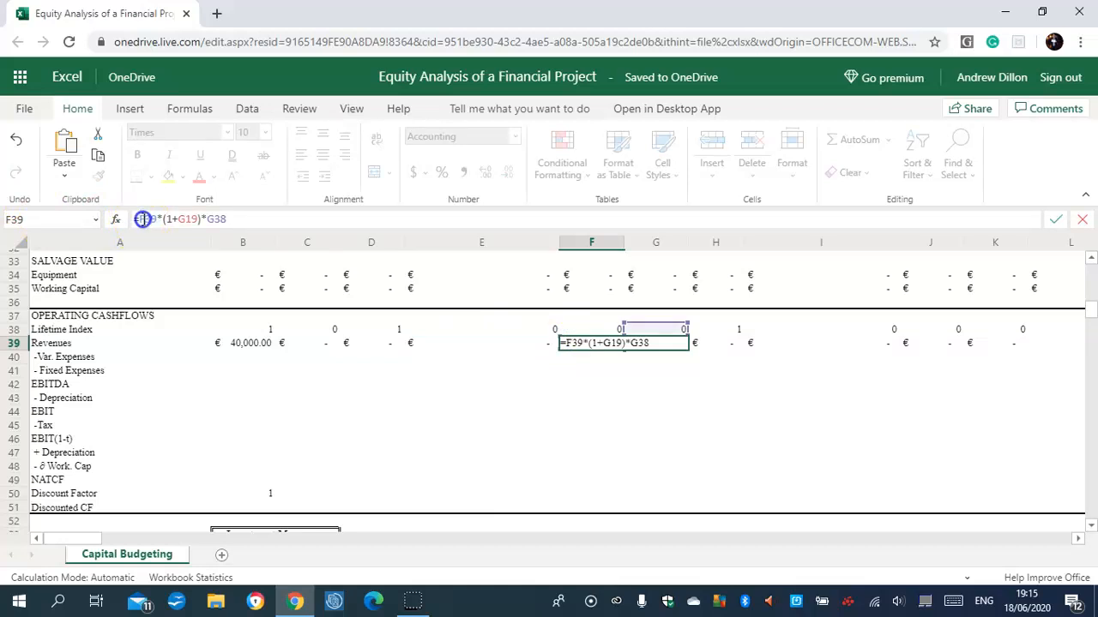
pyautogui.moveTo(138, 220); pyautogui.dragTo(138, 219)
pyautogui.write('c')
pyautogui.press('Return')
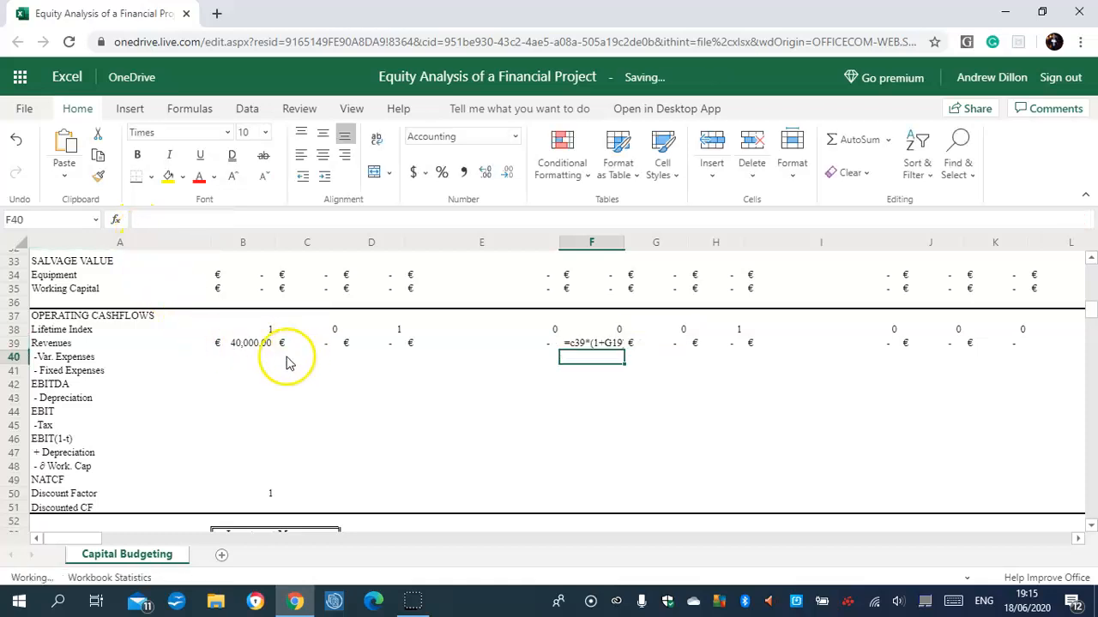